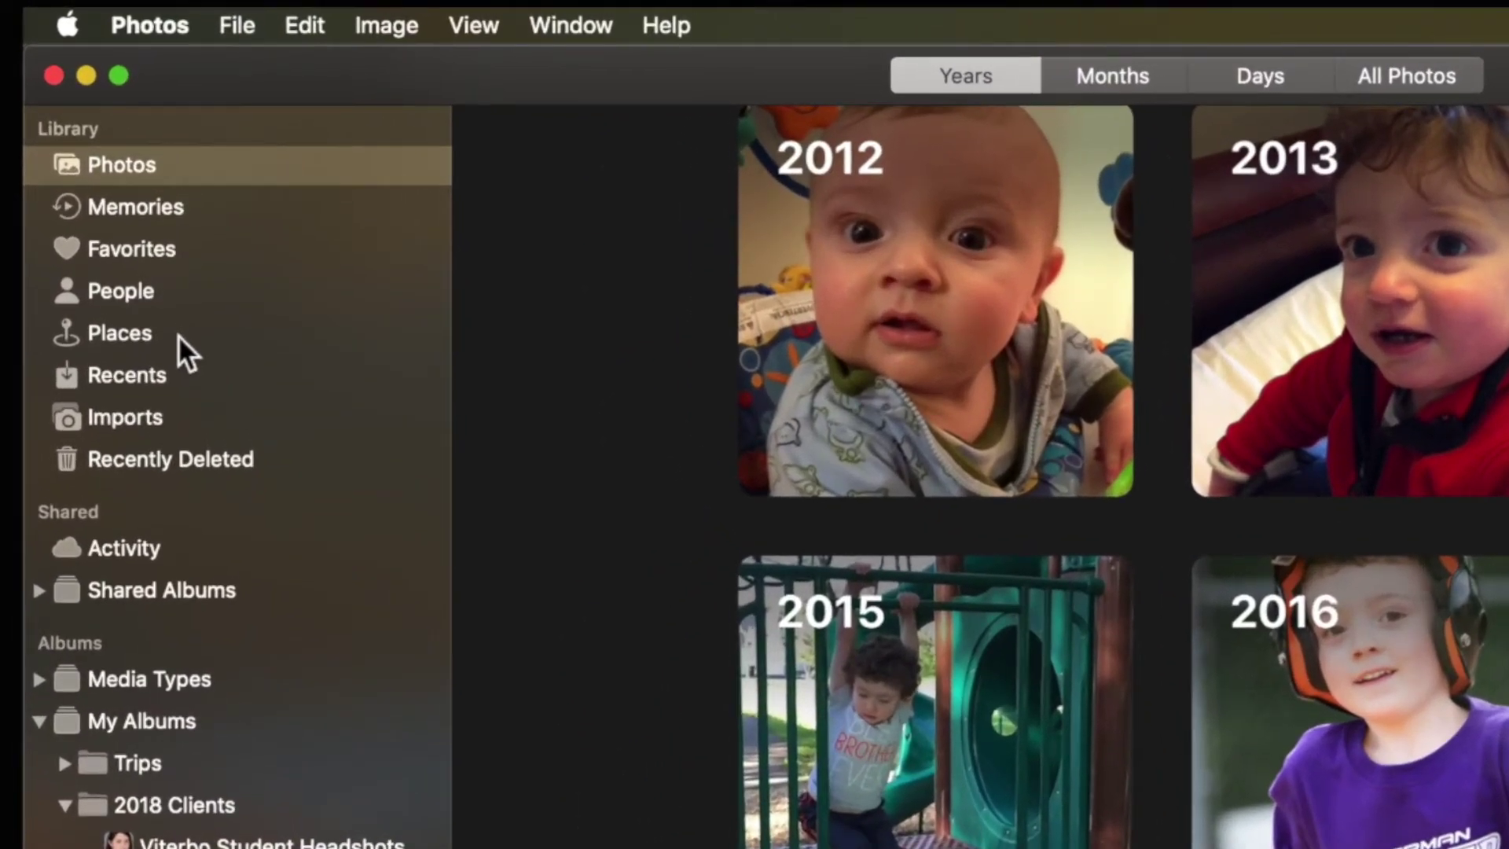
Step: Open Places, center the photo clusters, and switch between Satellite, Grid and Map views
{"action": "left_click", "coordinate": [170, 334]}
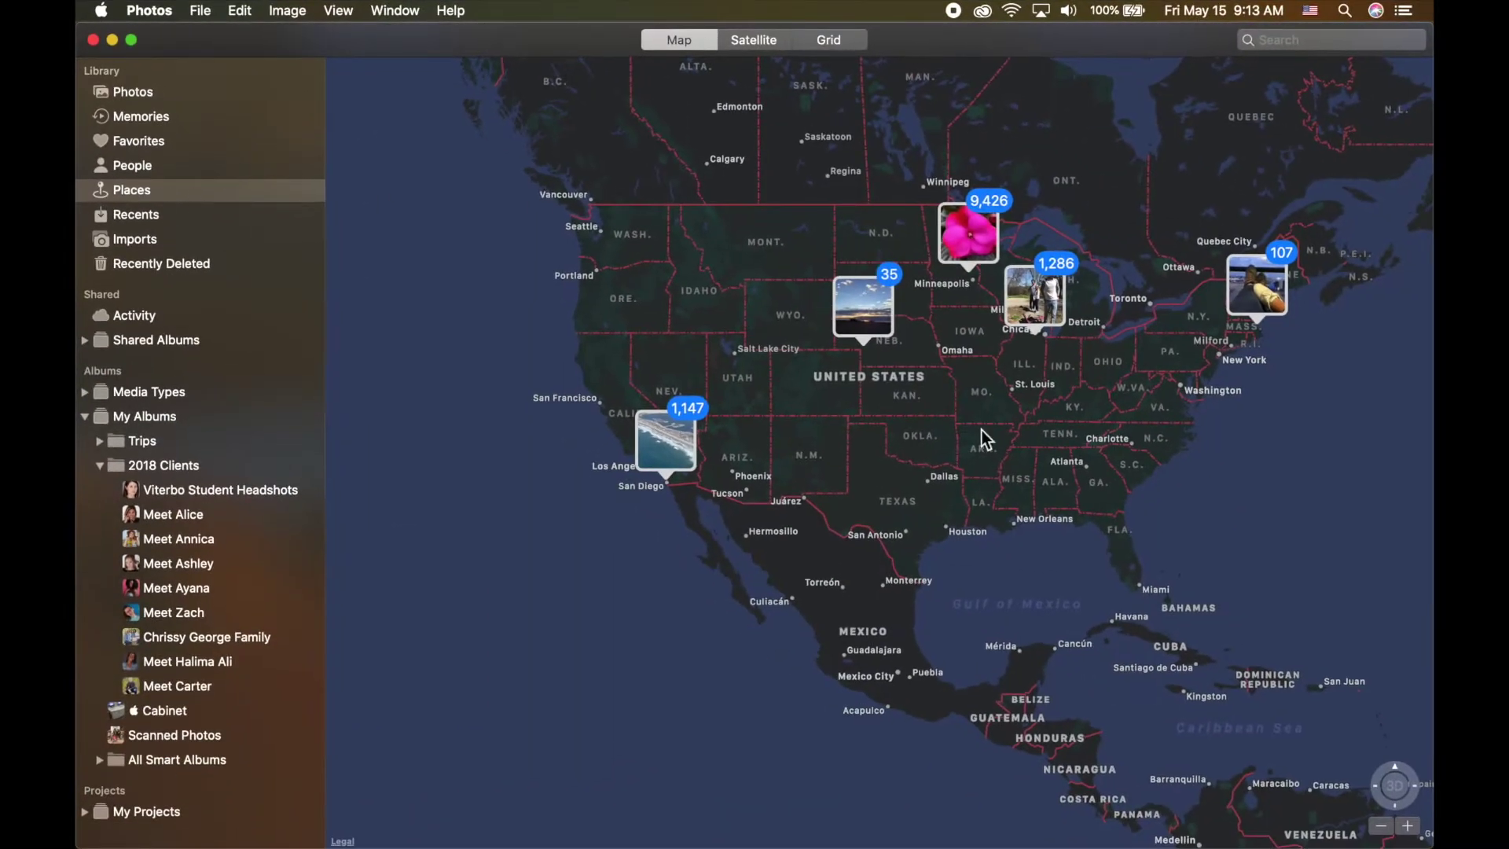
{"action": "left_click_drag", "start_coordinate": [982, 431], "coordinate": [814, 455]}
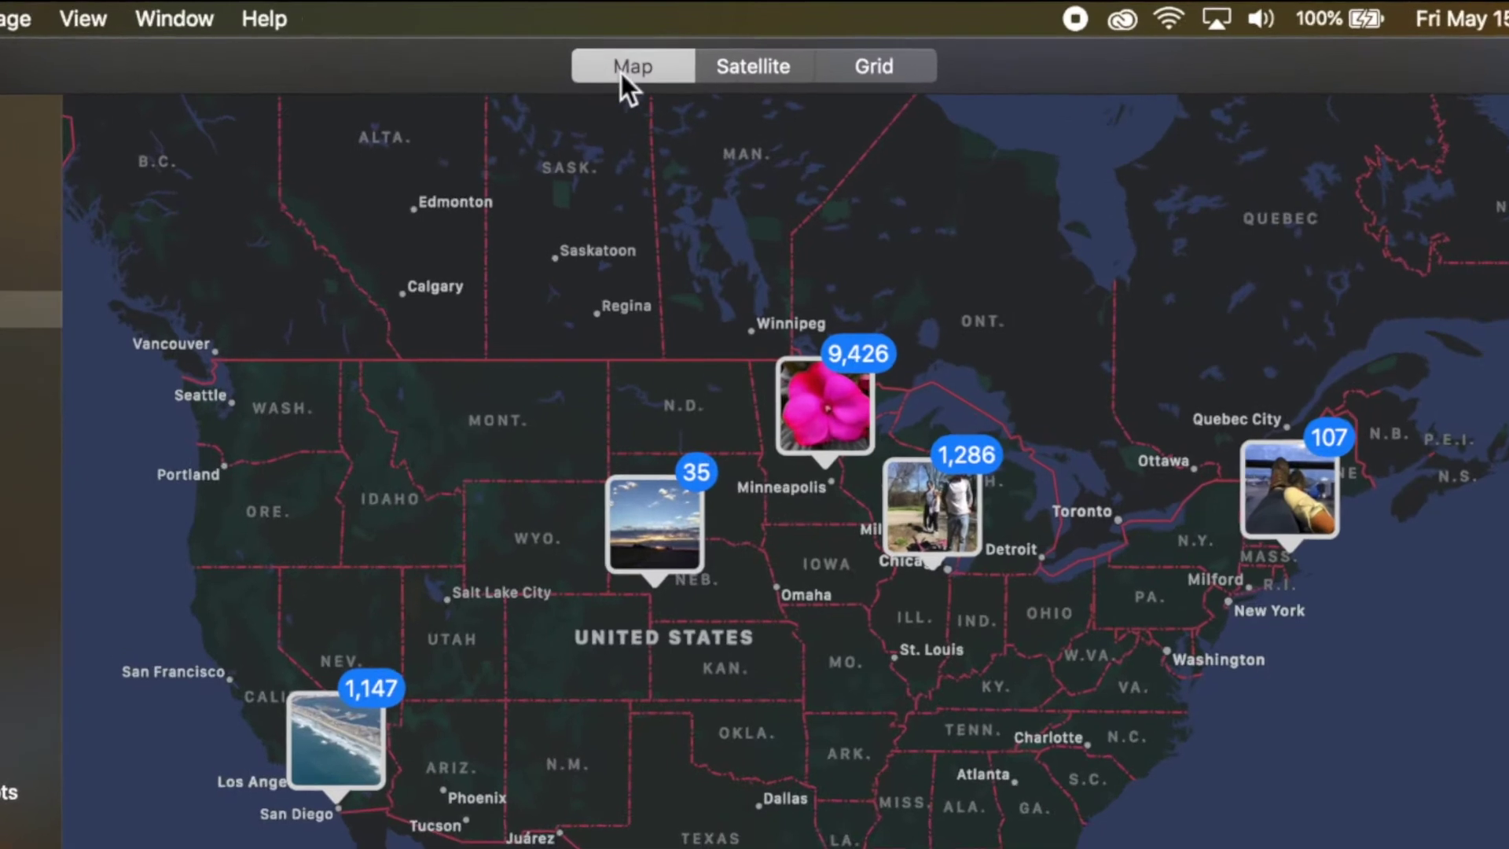
{"action": "left_click", "coordinate": [755, 76]}
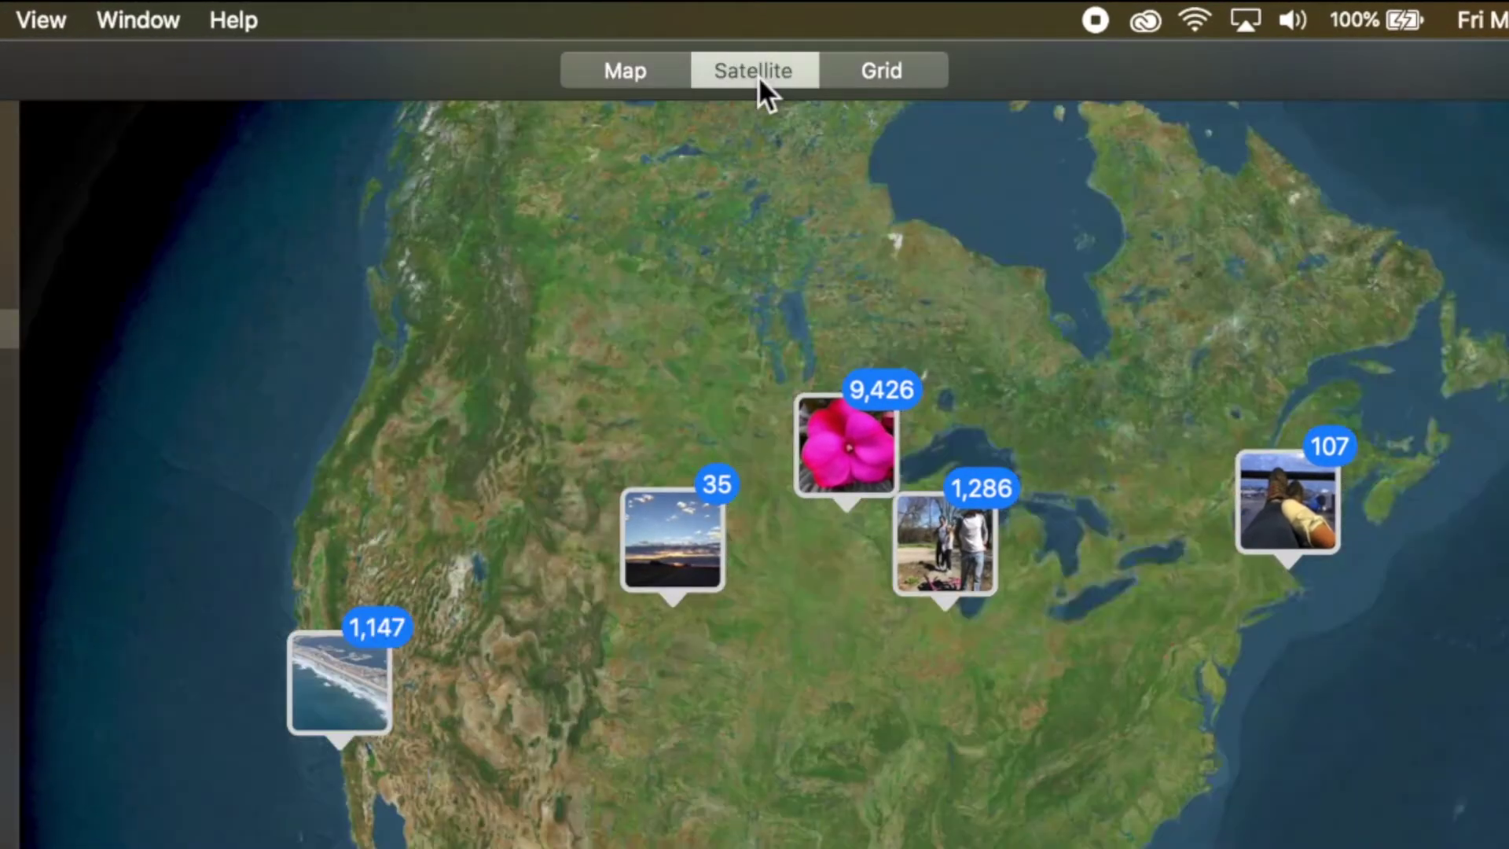
{"action": "left_click", "coordinate": [900, 69]}
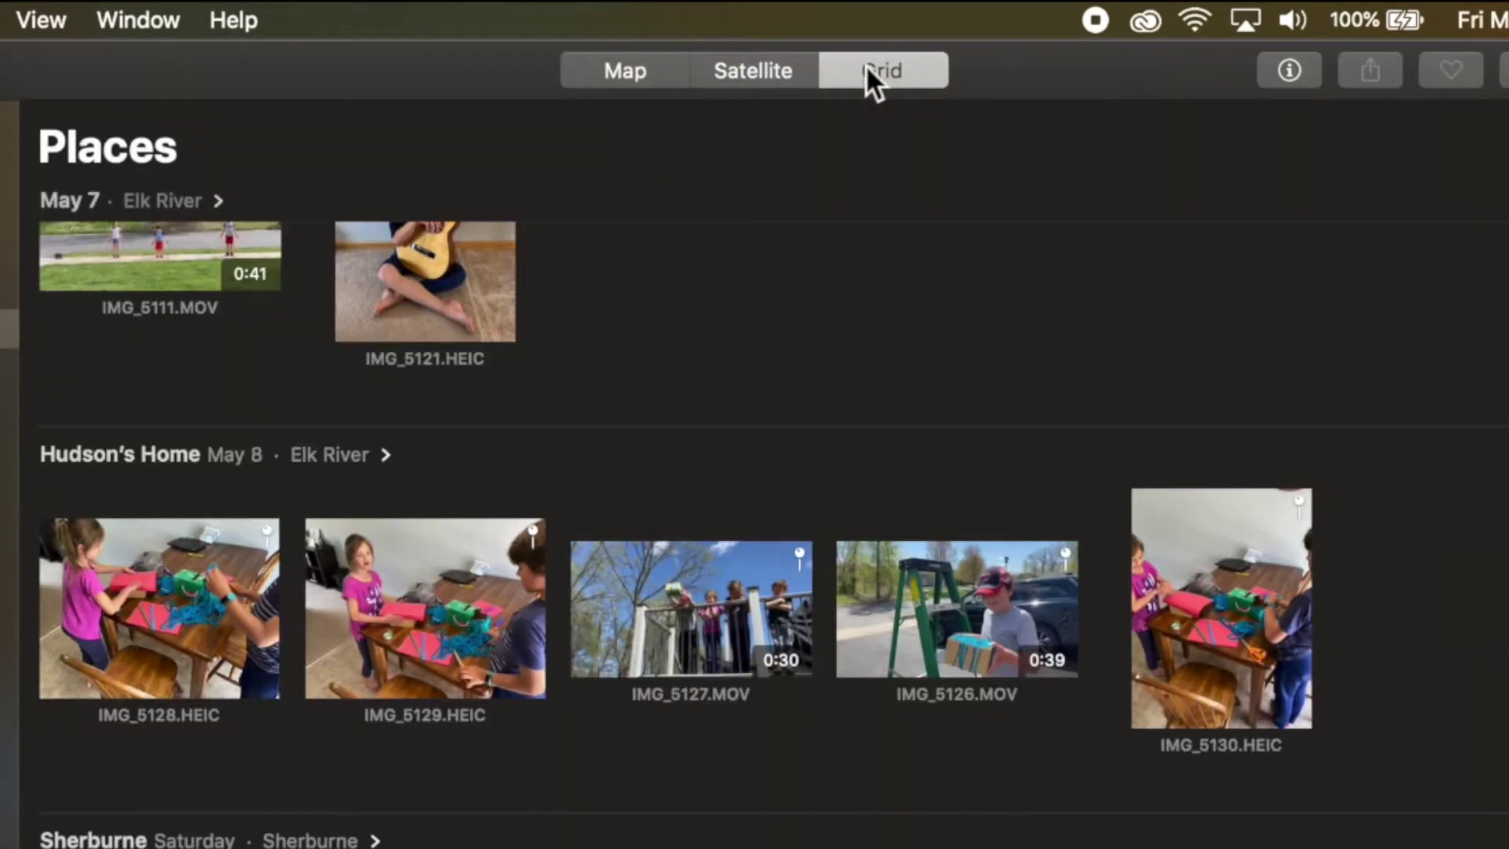
{"action": "left_click", "coordinate": [639, 69]}
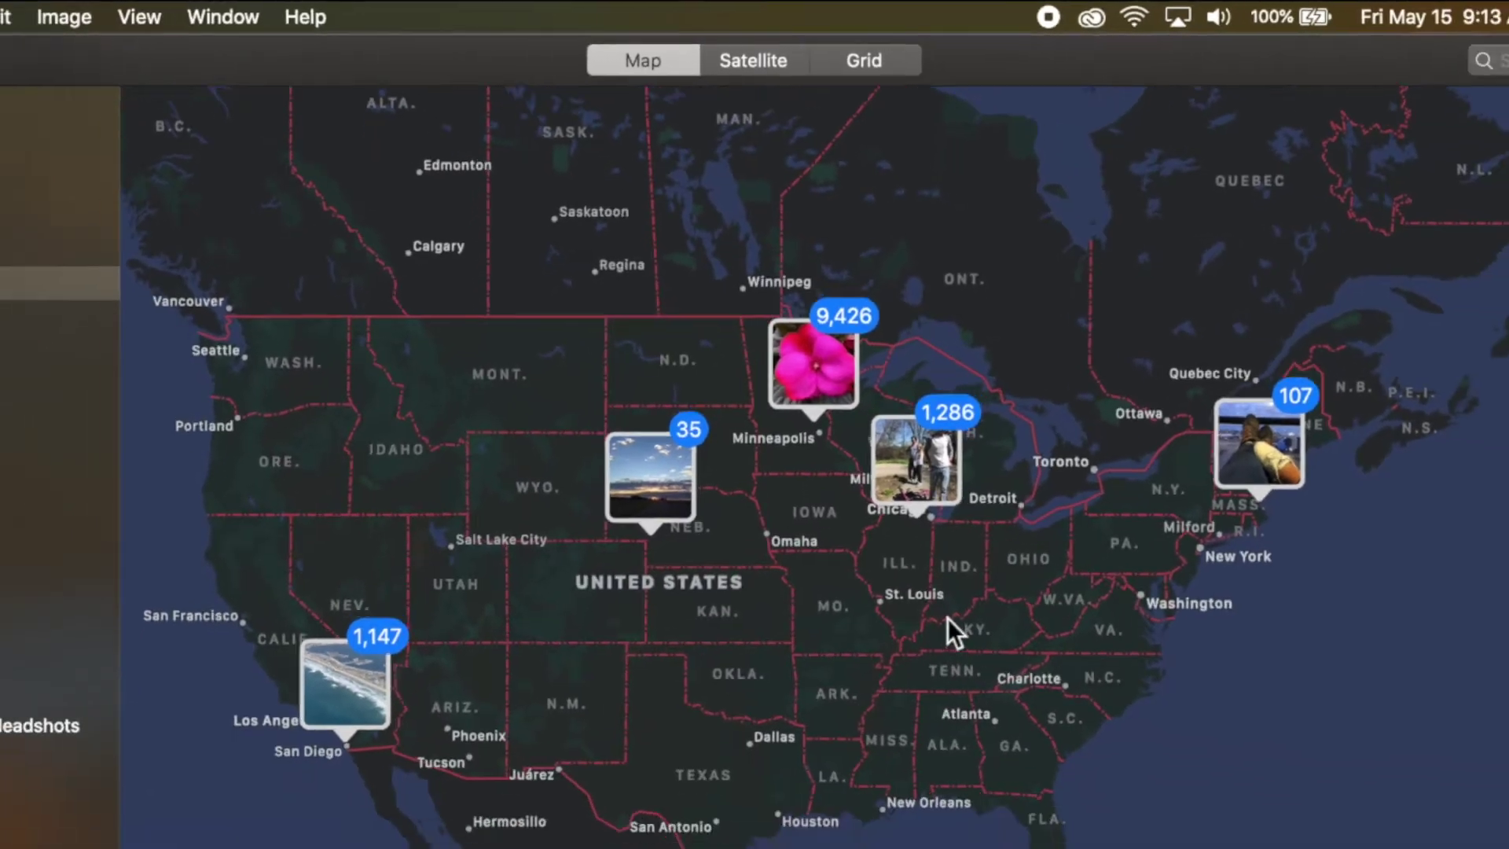
Step: Zoom the satellite map into Minnesota and Lake Superior, then show the places grid
{"action": "scroll", "coordinate": [974, 713], "scroll_direction": "up", "scroll_amount": 5}
{"action": "scroll", "coordinate": [885, 418], "scroll_direction": "up", "scroll_amount": 5}
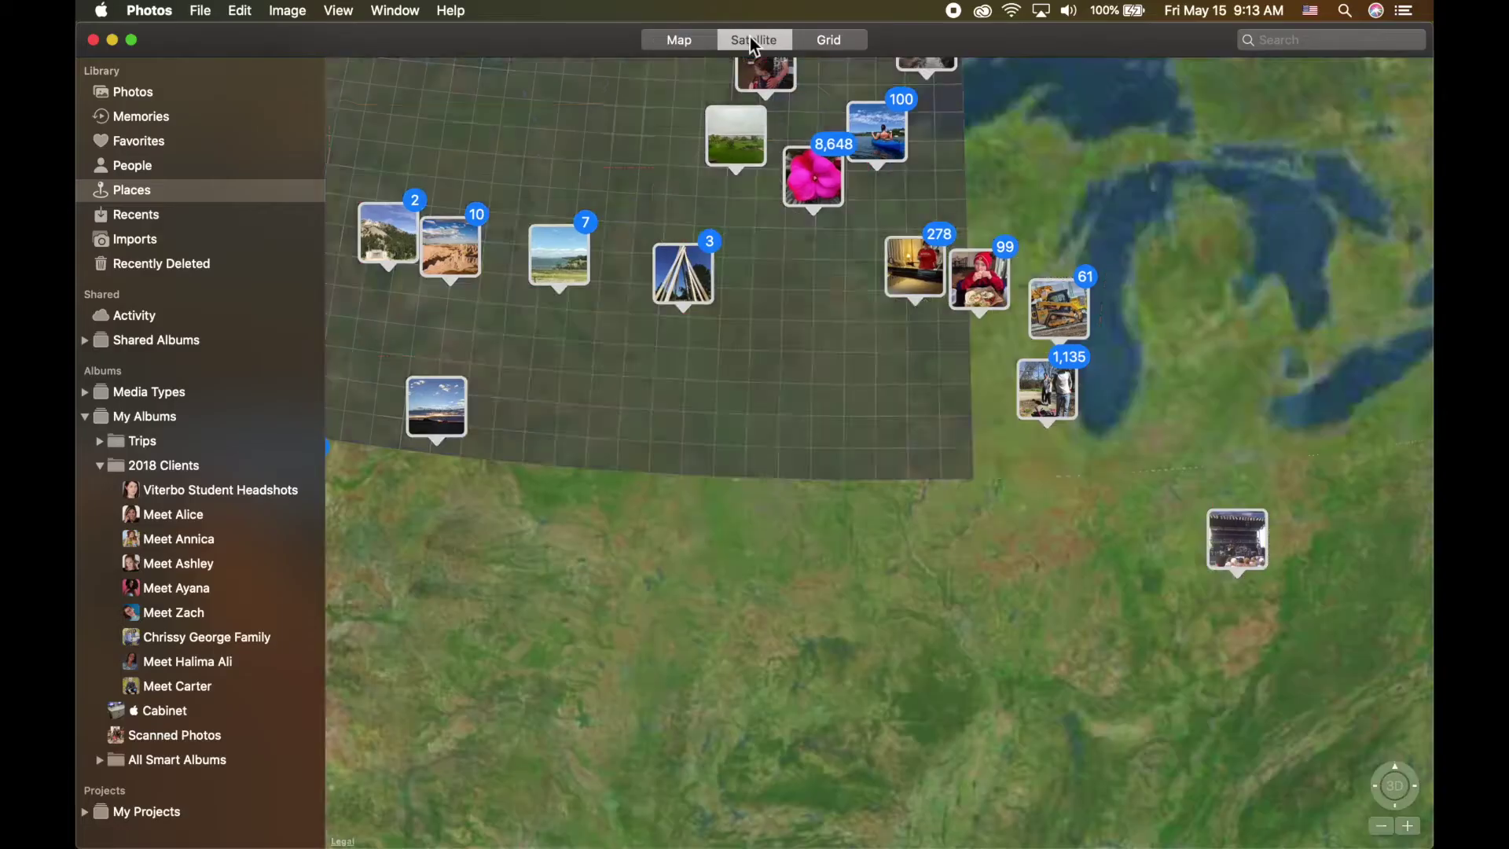
{"action": "scroll", "coordinate": [875, 313], "scroll_direction": "up", "scroll_amount": 5}
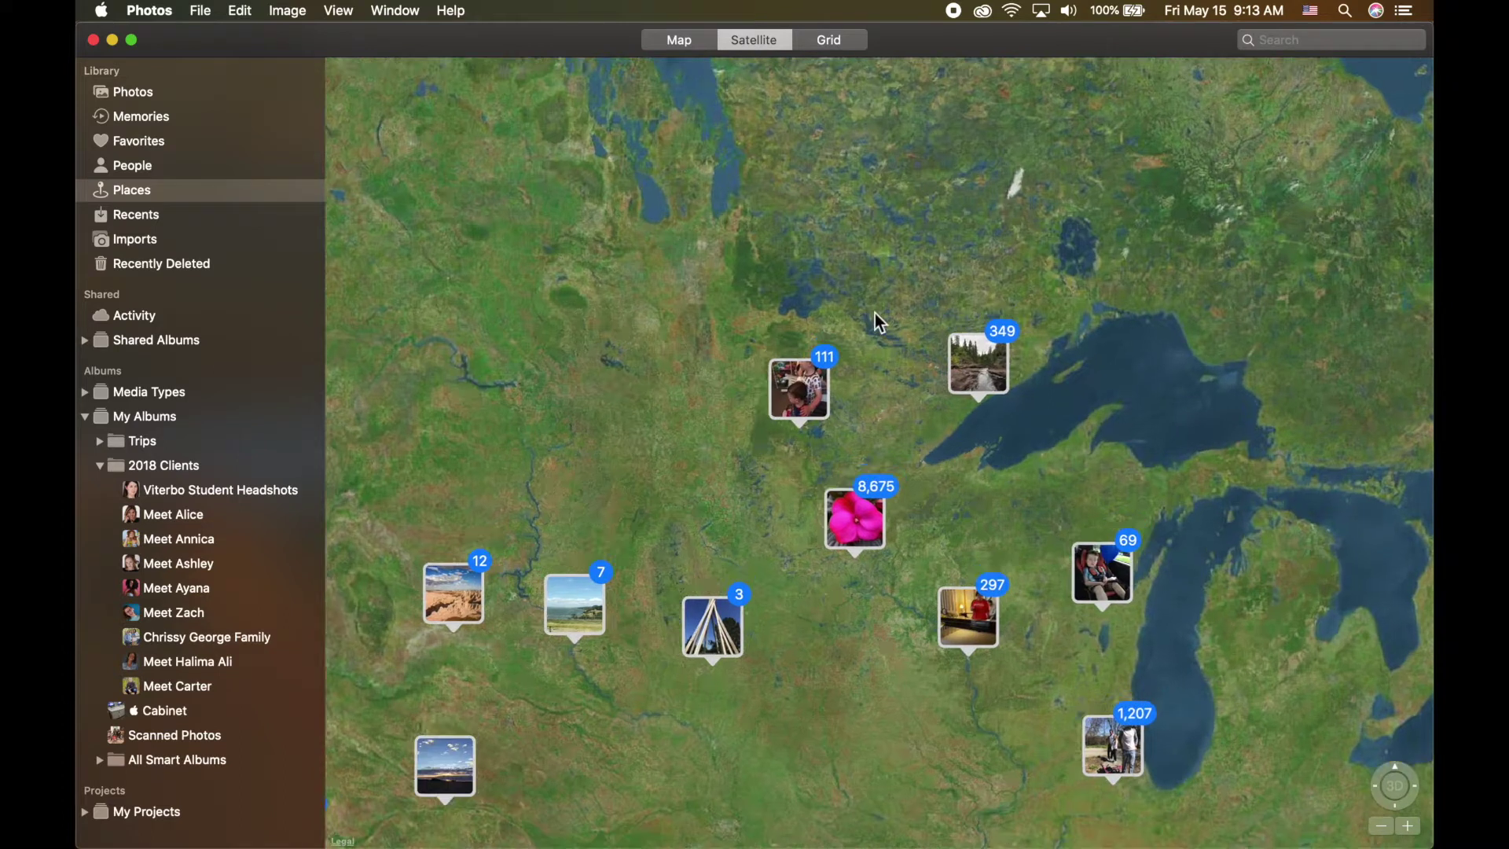
{"action": "left_click_drag", "start_coordinate": [884, 468], "coordinate": [891, 281]}
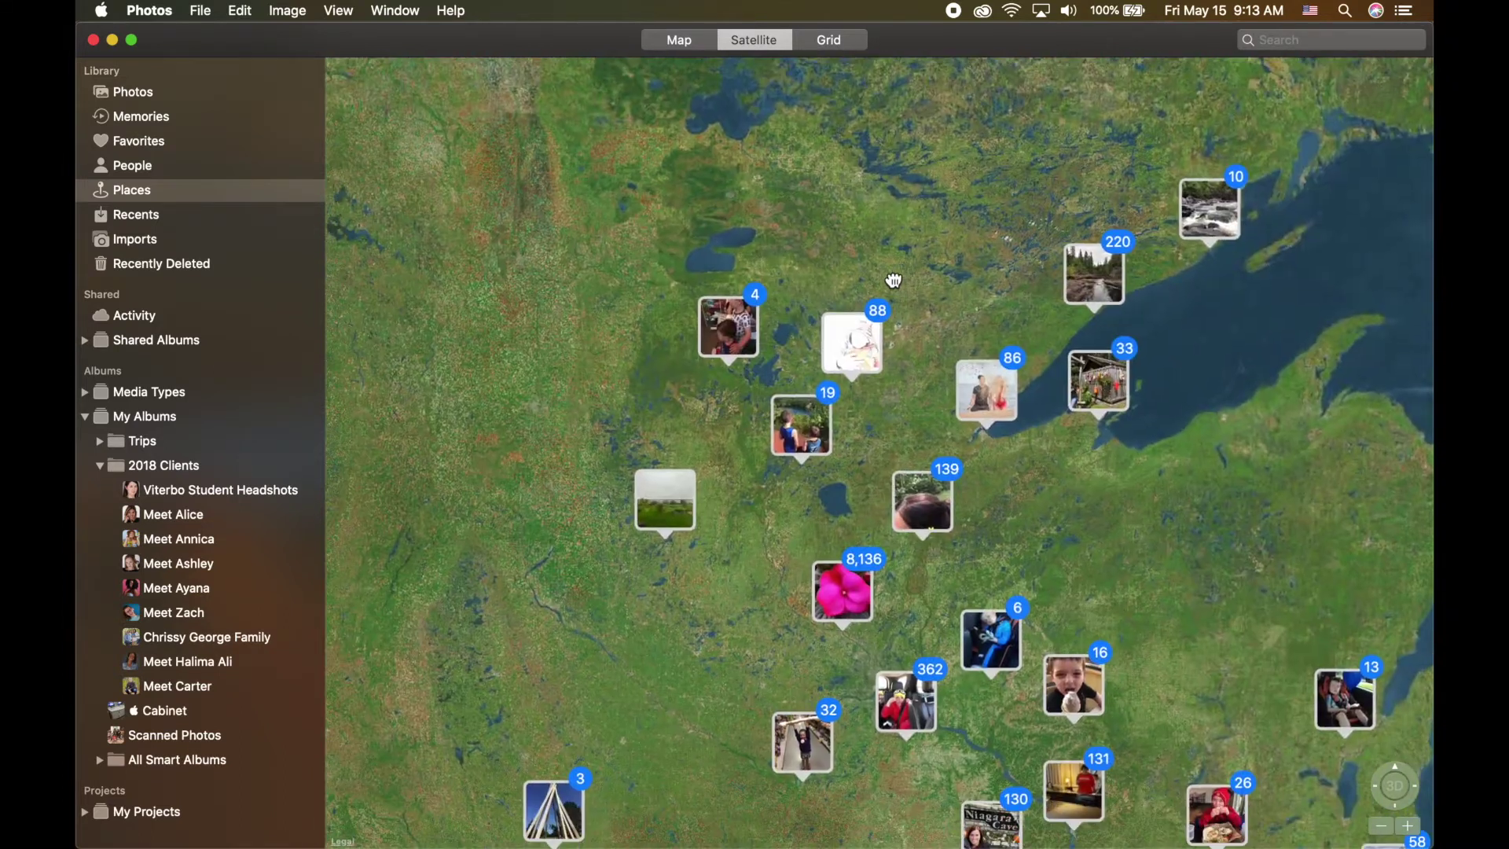
{"action": "left_click", "coordinate": [833, 44]}
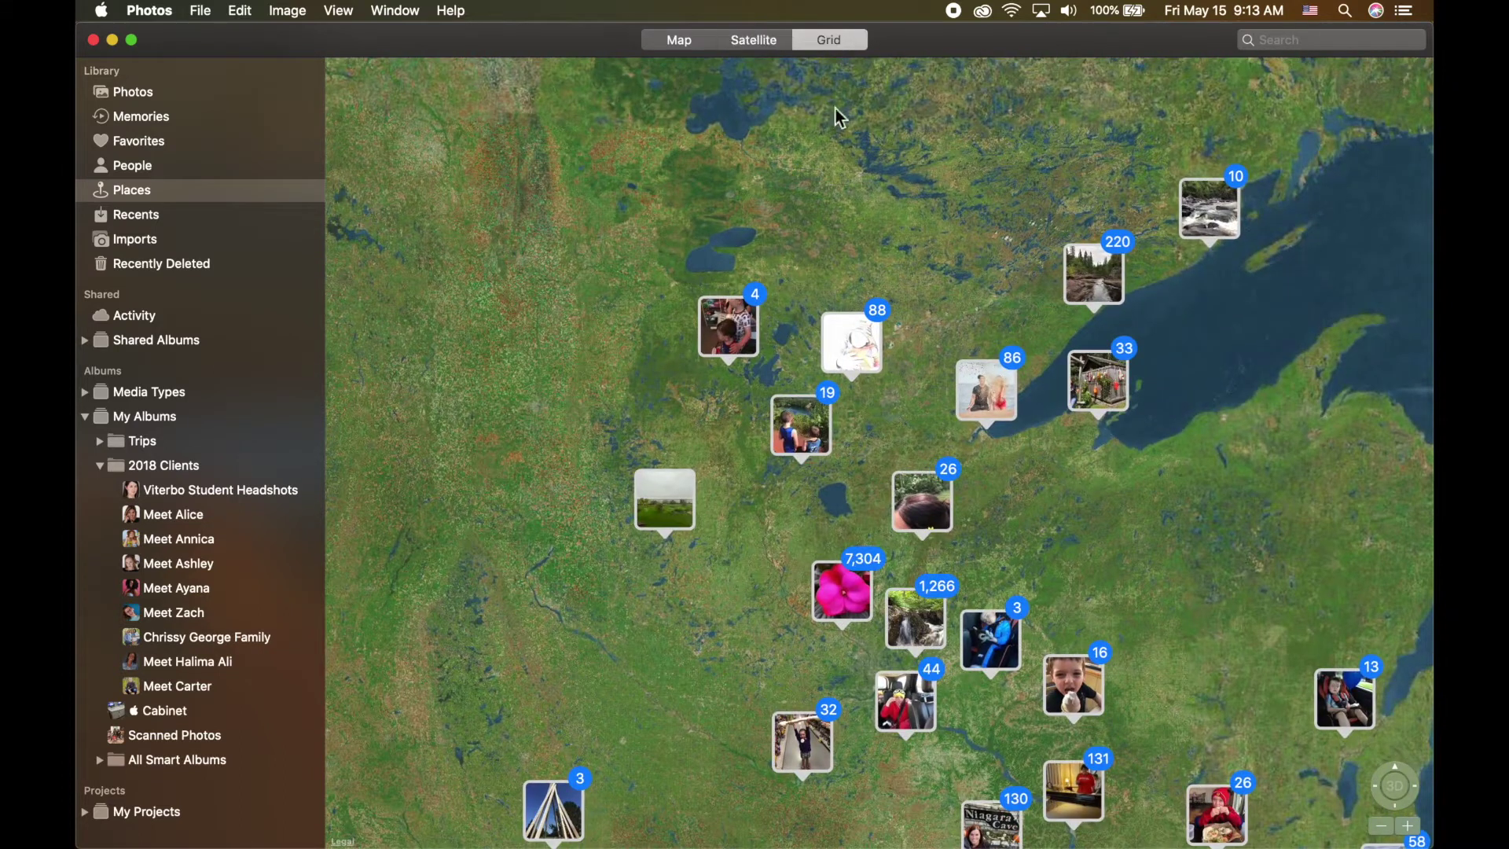
Step: Scroll through the Places grid and the Minneapolis photos
{"action": "scroll", "coordinate": [934, 363], "scroll_direction": "down", "scroll_amount": 15}
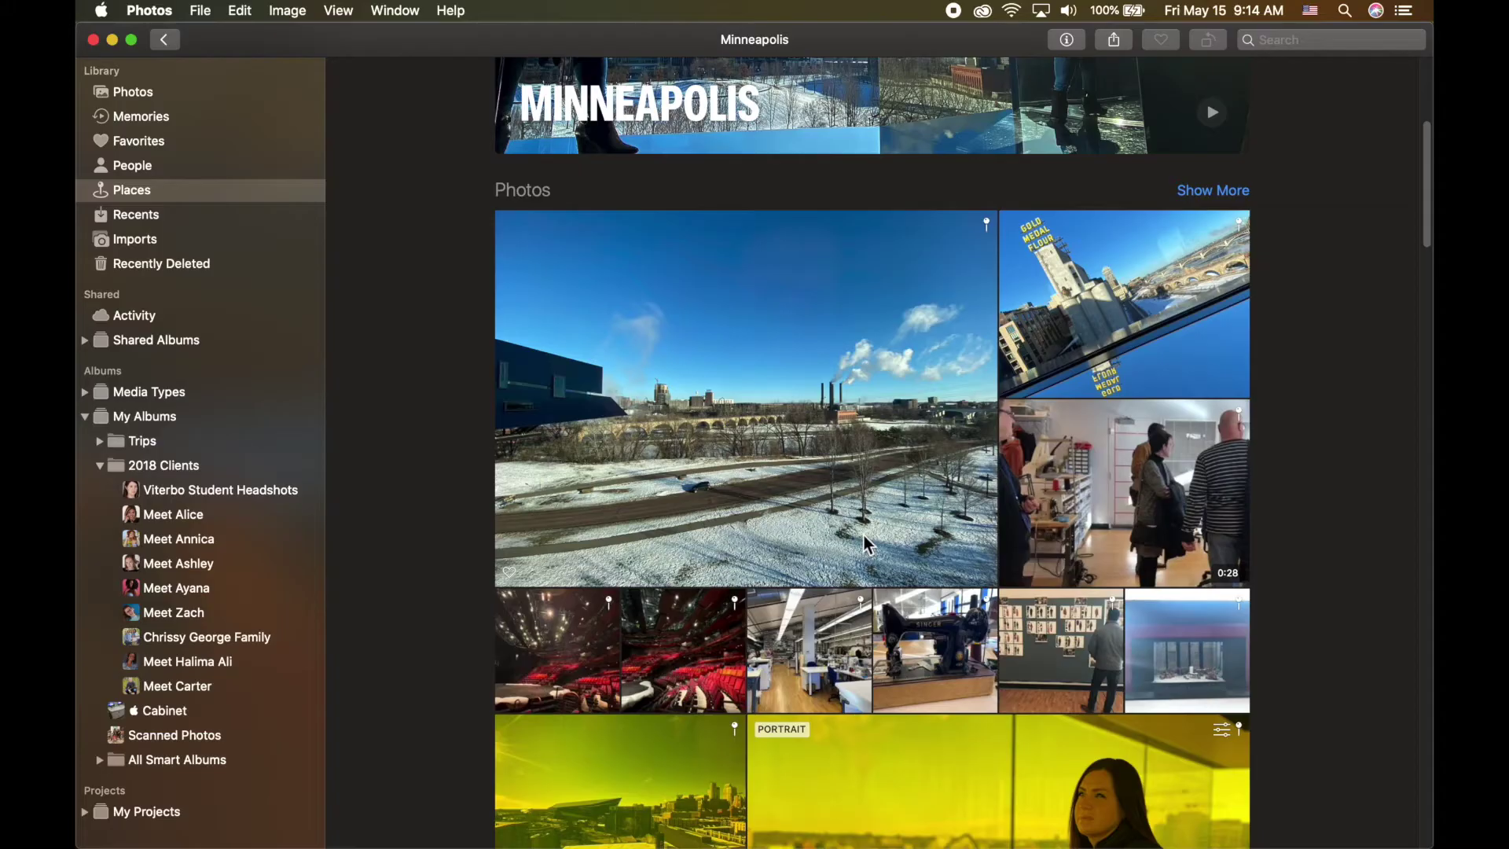
{"action": "scroll", "coordinate": [864, 535], "scroll_direction": "down", "scroll_amount": 8}
{"action": "scroll", "coordinate": [865, 536], "scroll_direction": "down", "scroll_amount": 10}
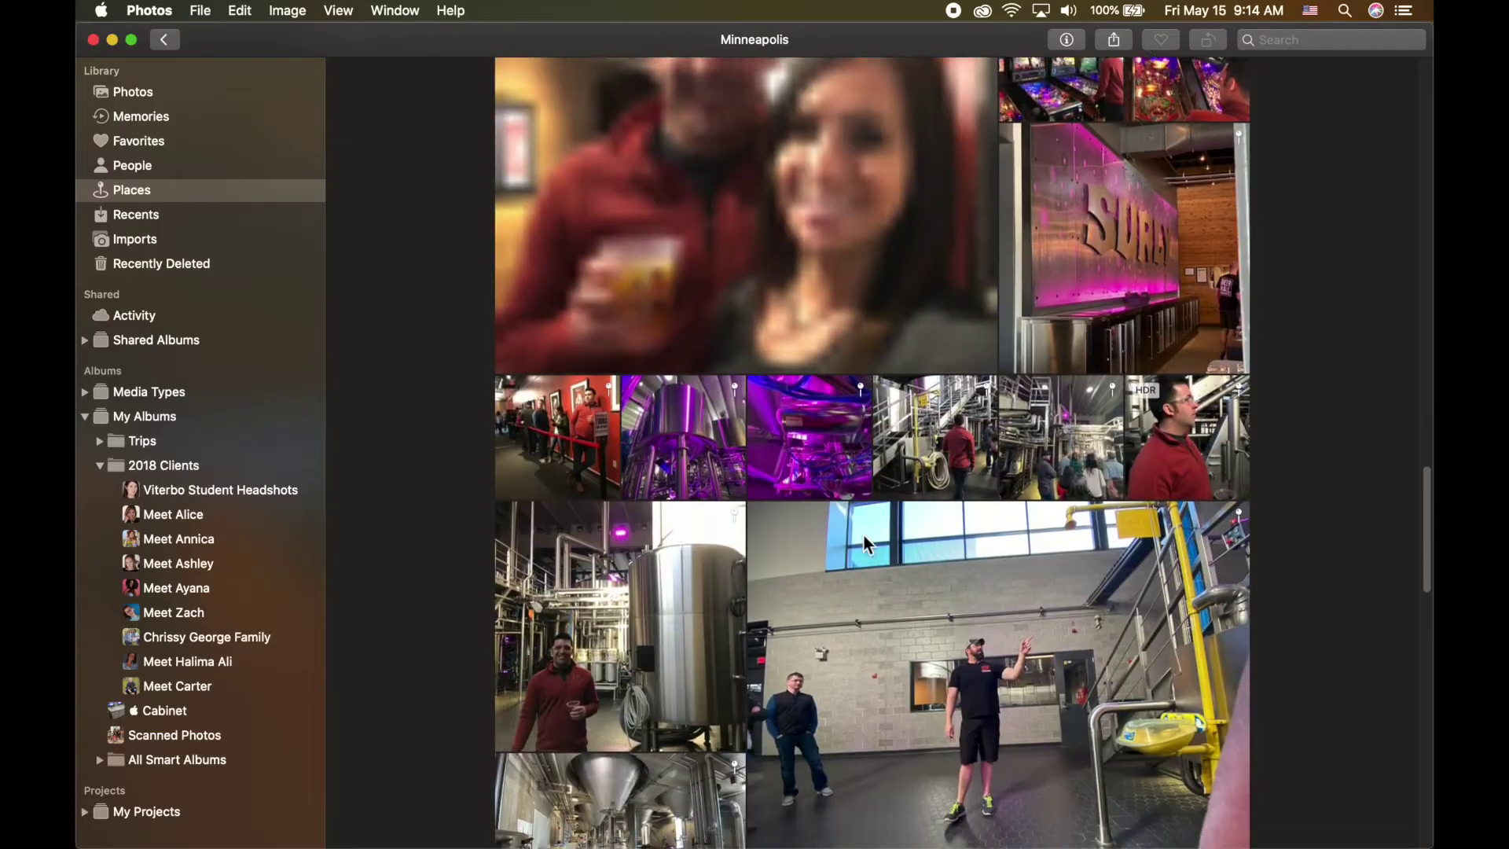
{"action": "scroll", "coordinate": [864, 535], "scroll_direction": "down", "scroll_amount": 4}
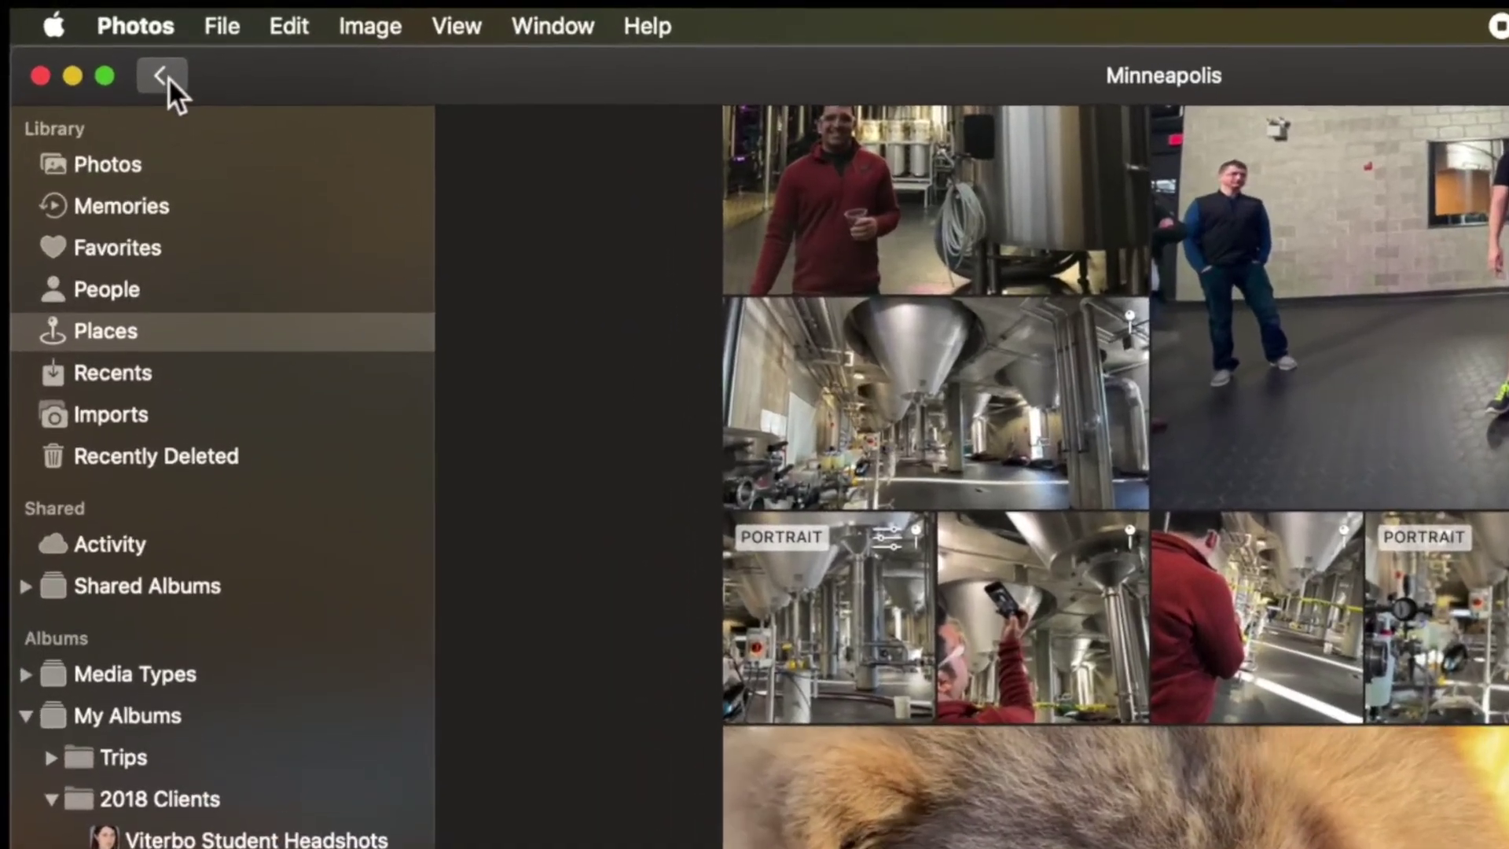
Step: Go back from Minneapolis to Places and show the map as satellite imagery
{"action": "left_click", "coordinate": [167, 41]}
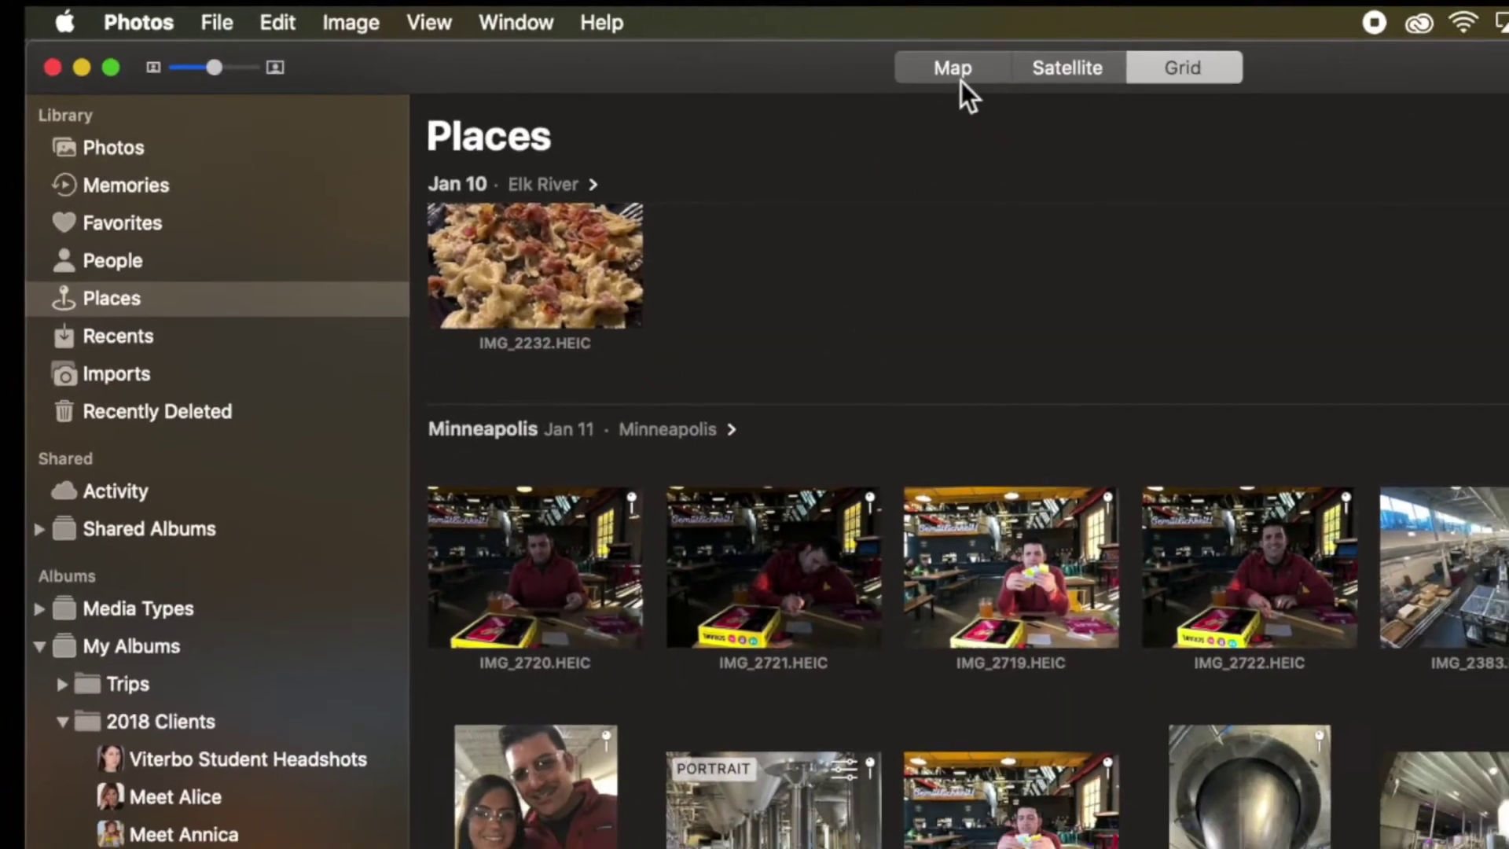
{"action": "left_click", "coordinate": [960, 79]}
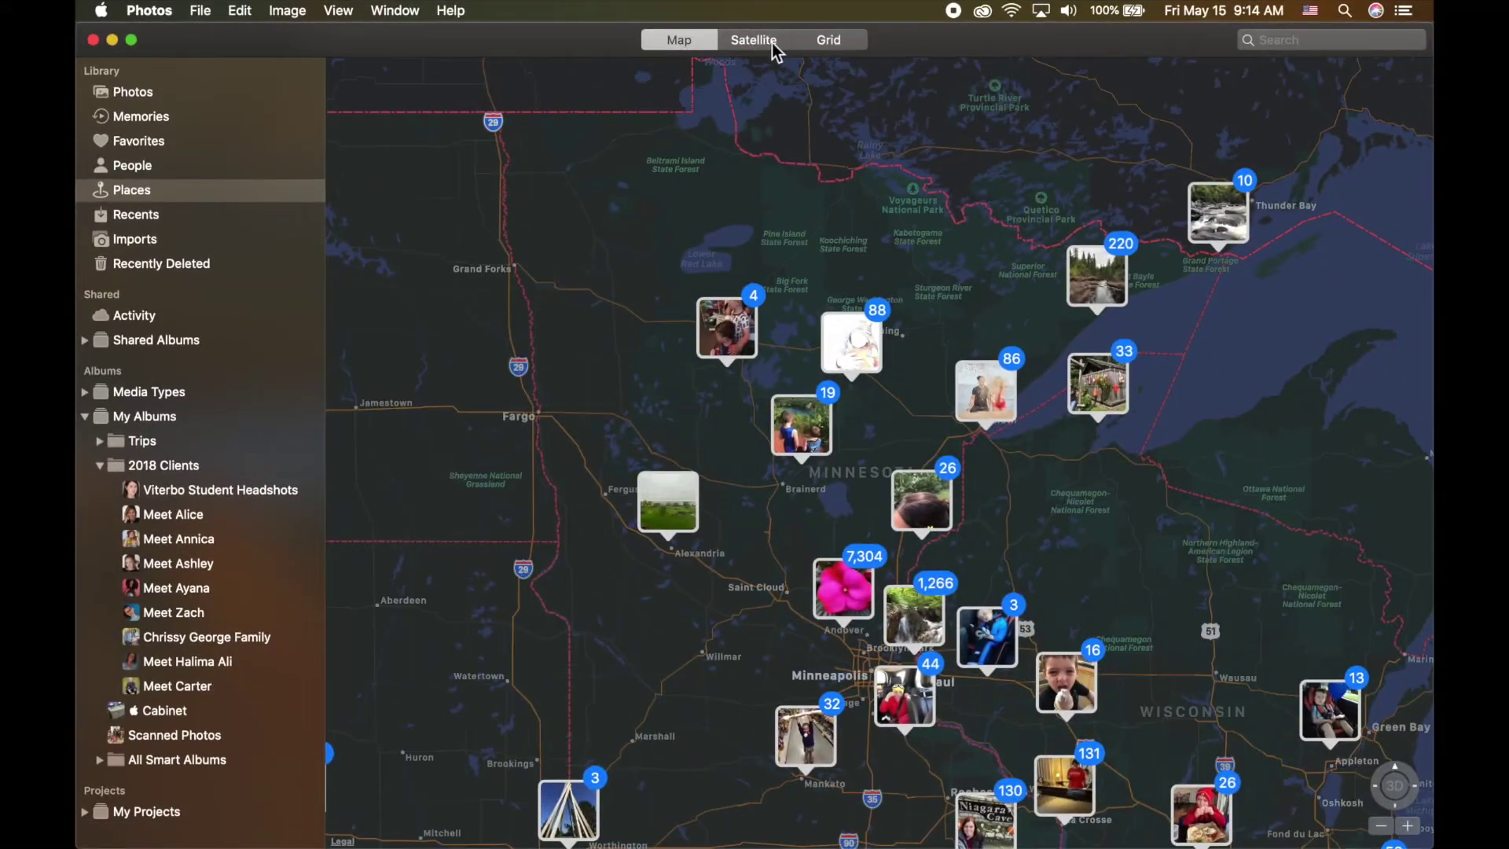
{"action": "left_click", "coordinate": [765, 40]}
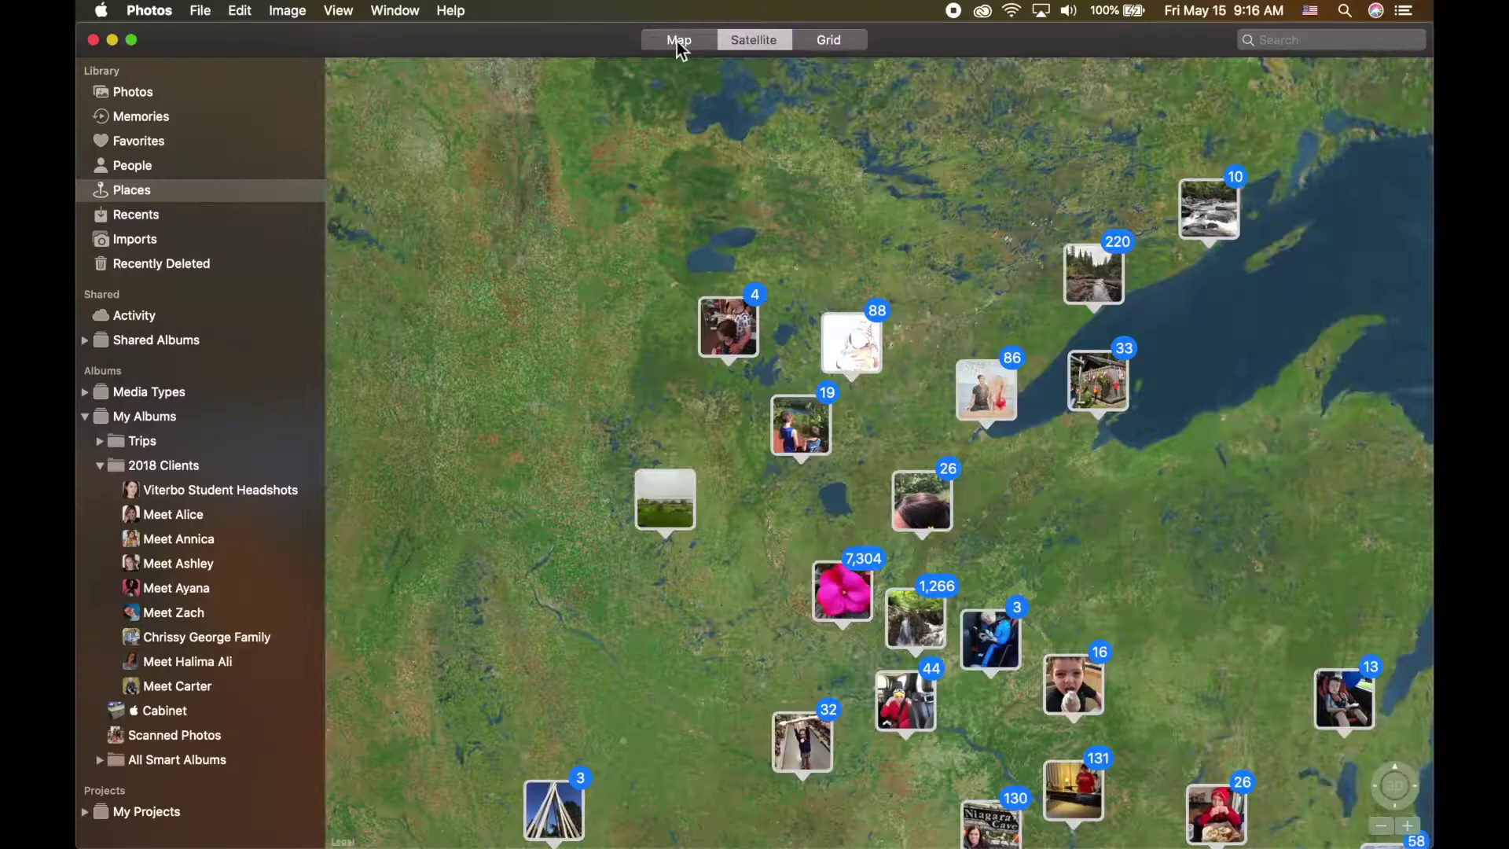
Step: Toggle road and satellite views, then pan and zoom toward Wisconsin and Lake Michigan
{"action": "left_click", "coordinate": [676, 41]}
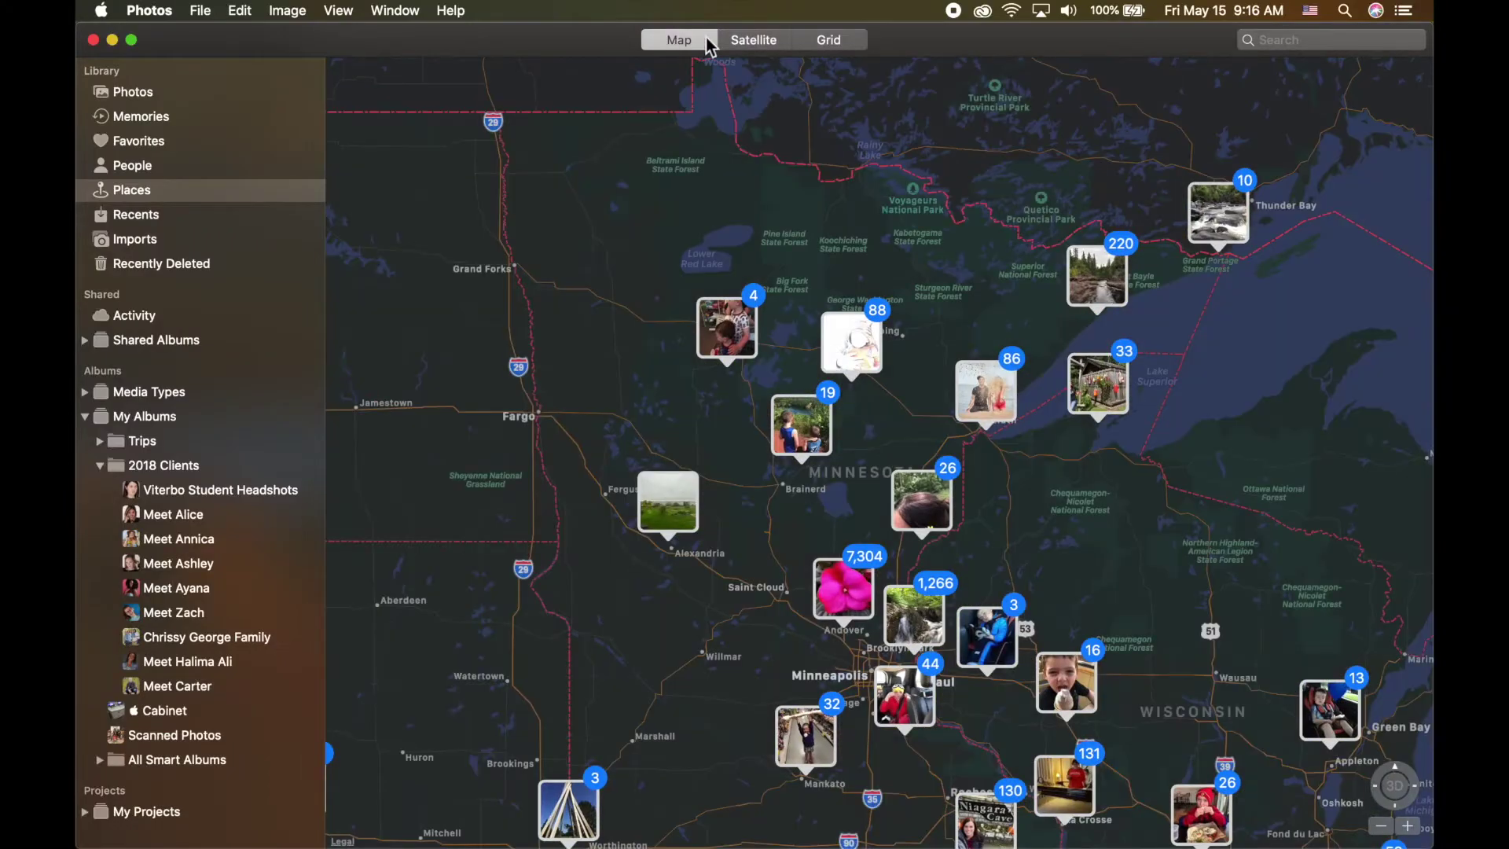
{"action": "left_click", "coordinate": [768, 48]}
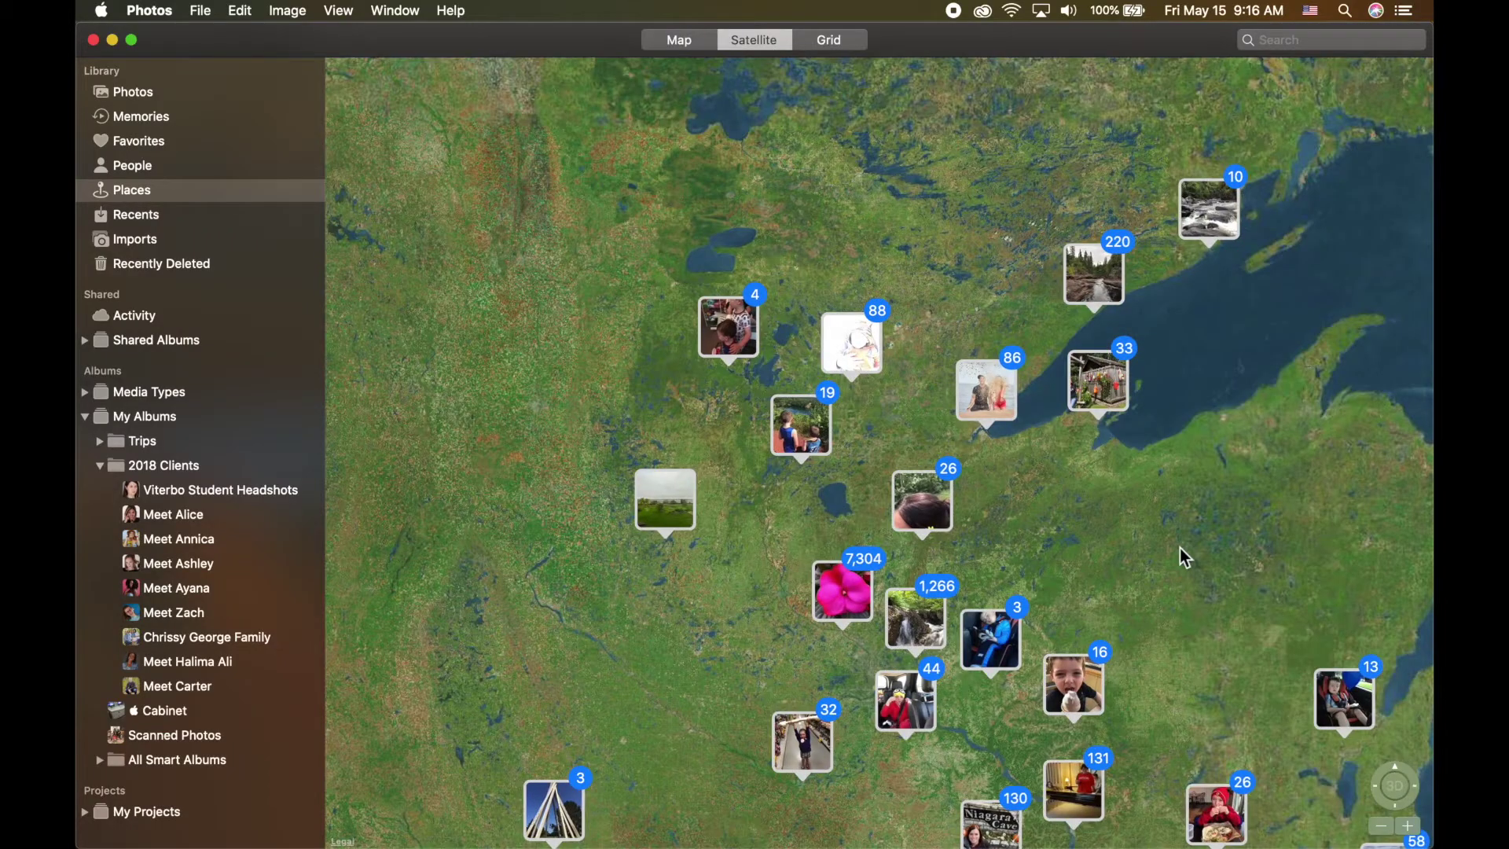
{"action": "scroll", "coordinate": [1180, 548], "scroll_direction": "right", "scroll_amount": 5}
{"action": "left_click_drag", "start_coordinate": [1050, 525], "coordinate": [954, 450]}
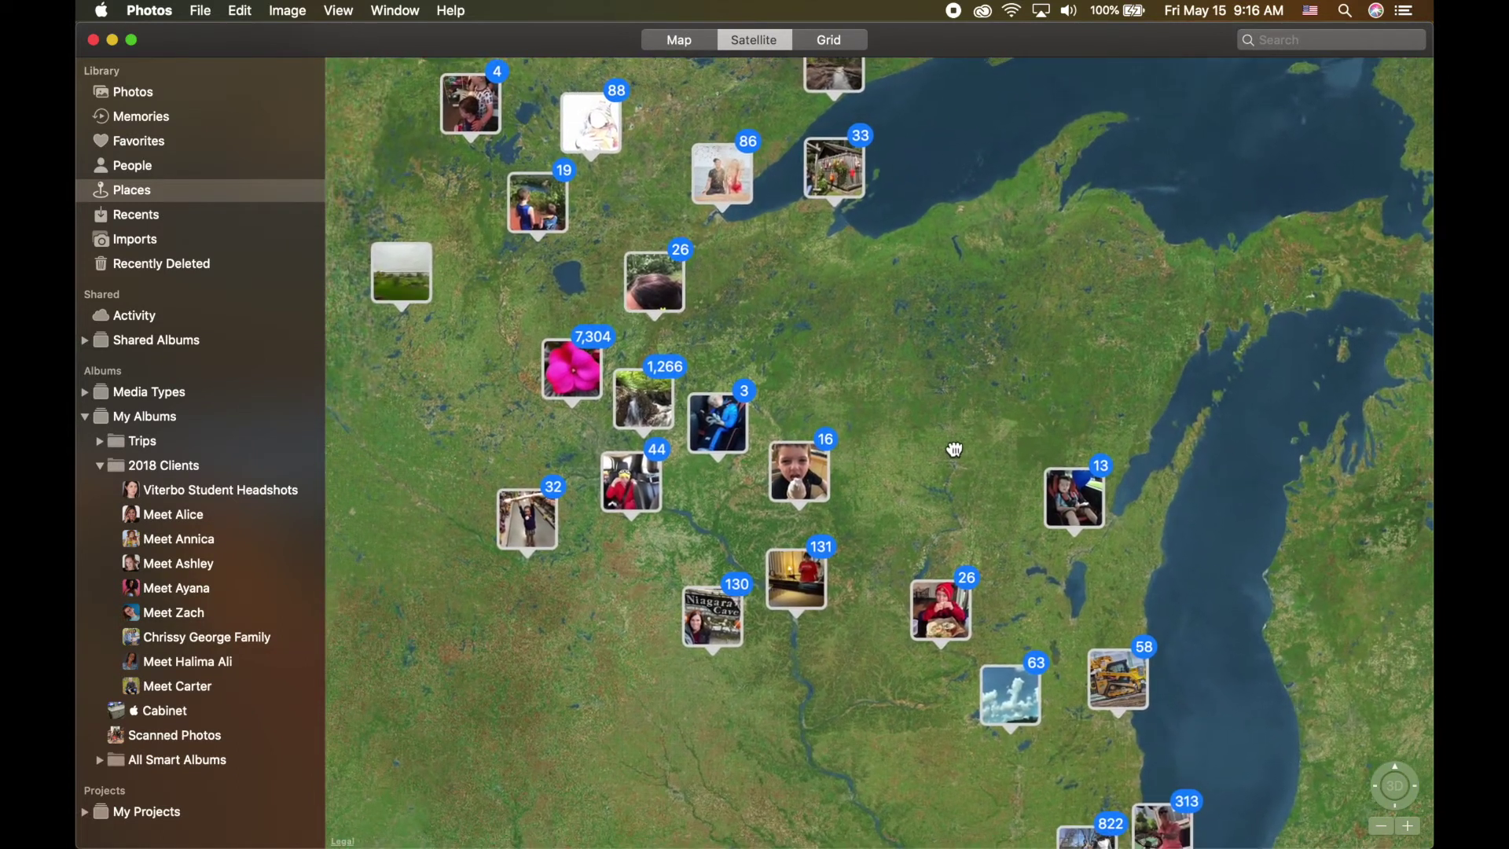
{"action": "double_click", "coordinate": [936, 352]}
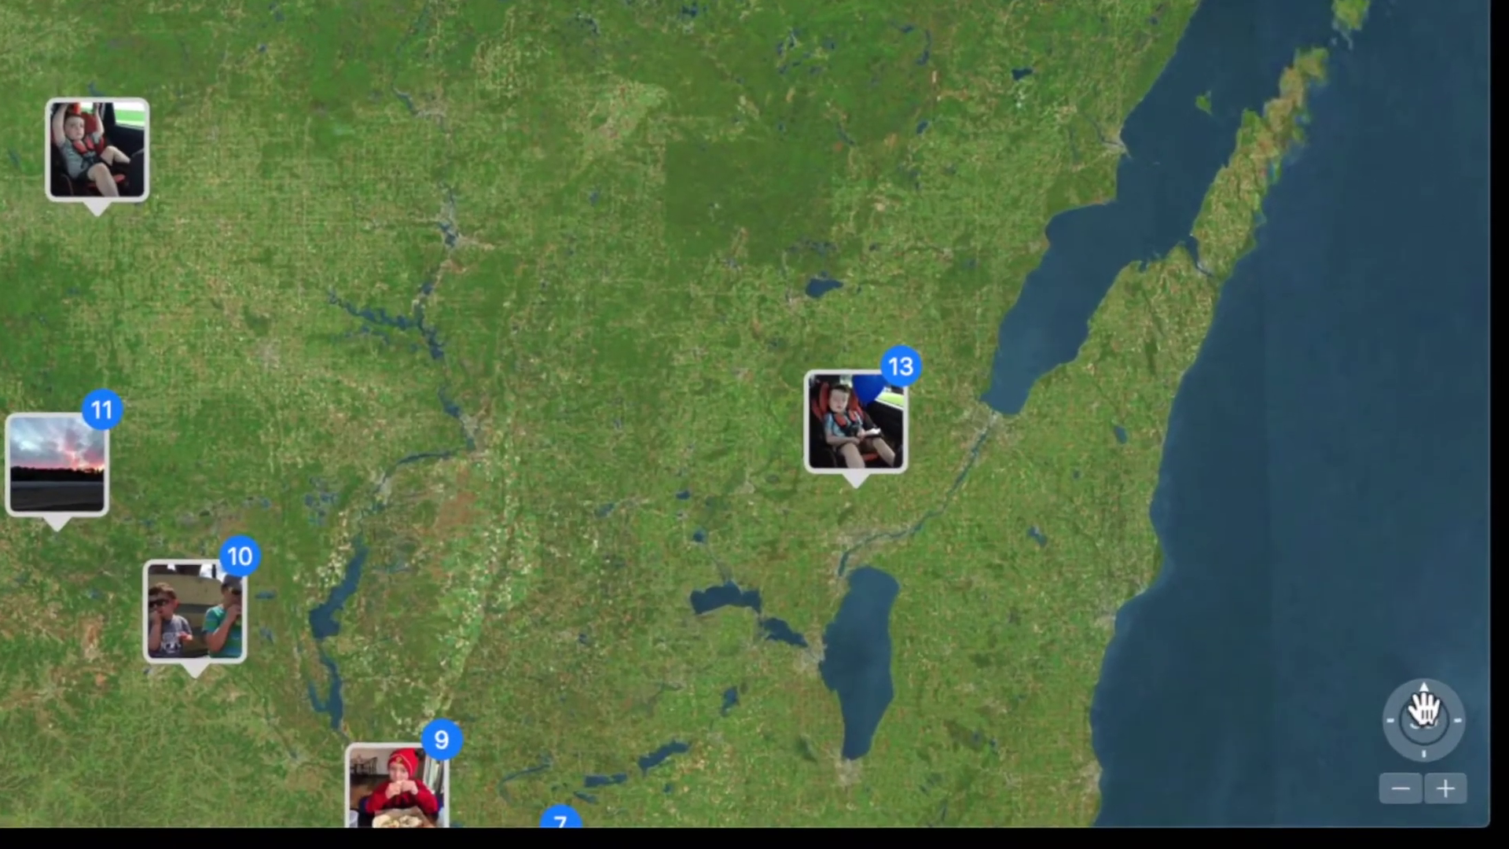
{"action": "left_click", "coordinate": [1399, 795]}
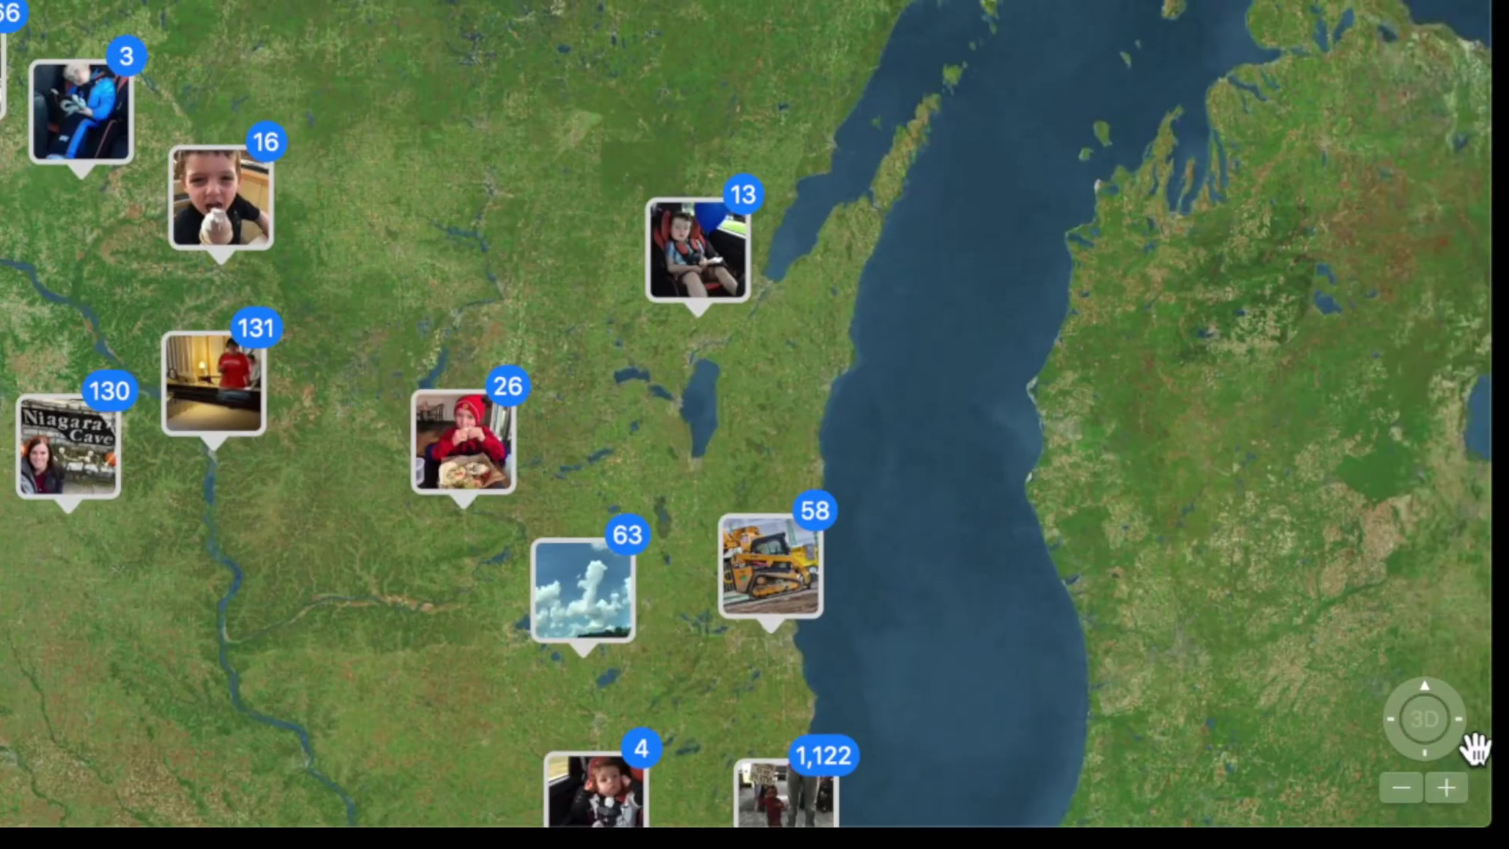
{"action": "left_click_drag", "start_coordinate": [1475, 748], "coordinate": [1484, 715]}
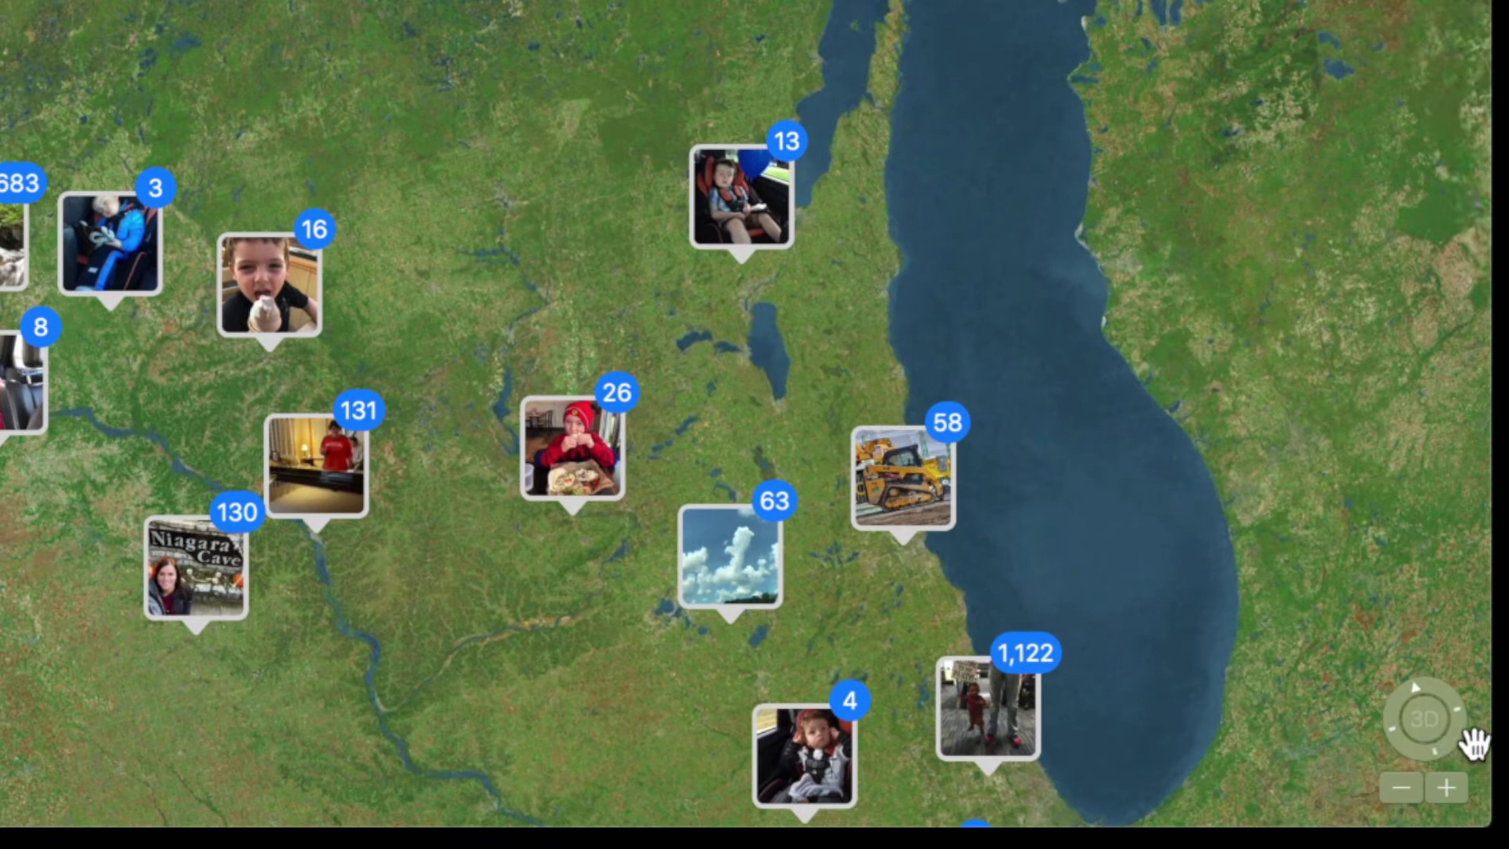
Step: Pan back north and zoom in on the Twin Cities clusters, such as 4,759 and 410
{"action": "scroll", "coordinate": [1294, 647], "scroll_direction": "right", "scroll_amount": 5}
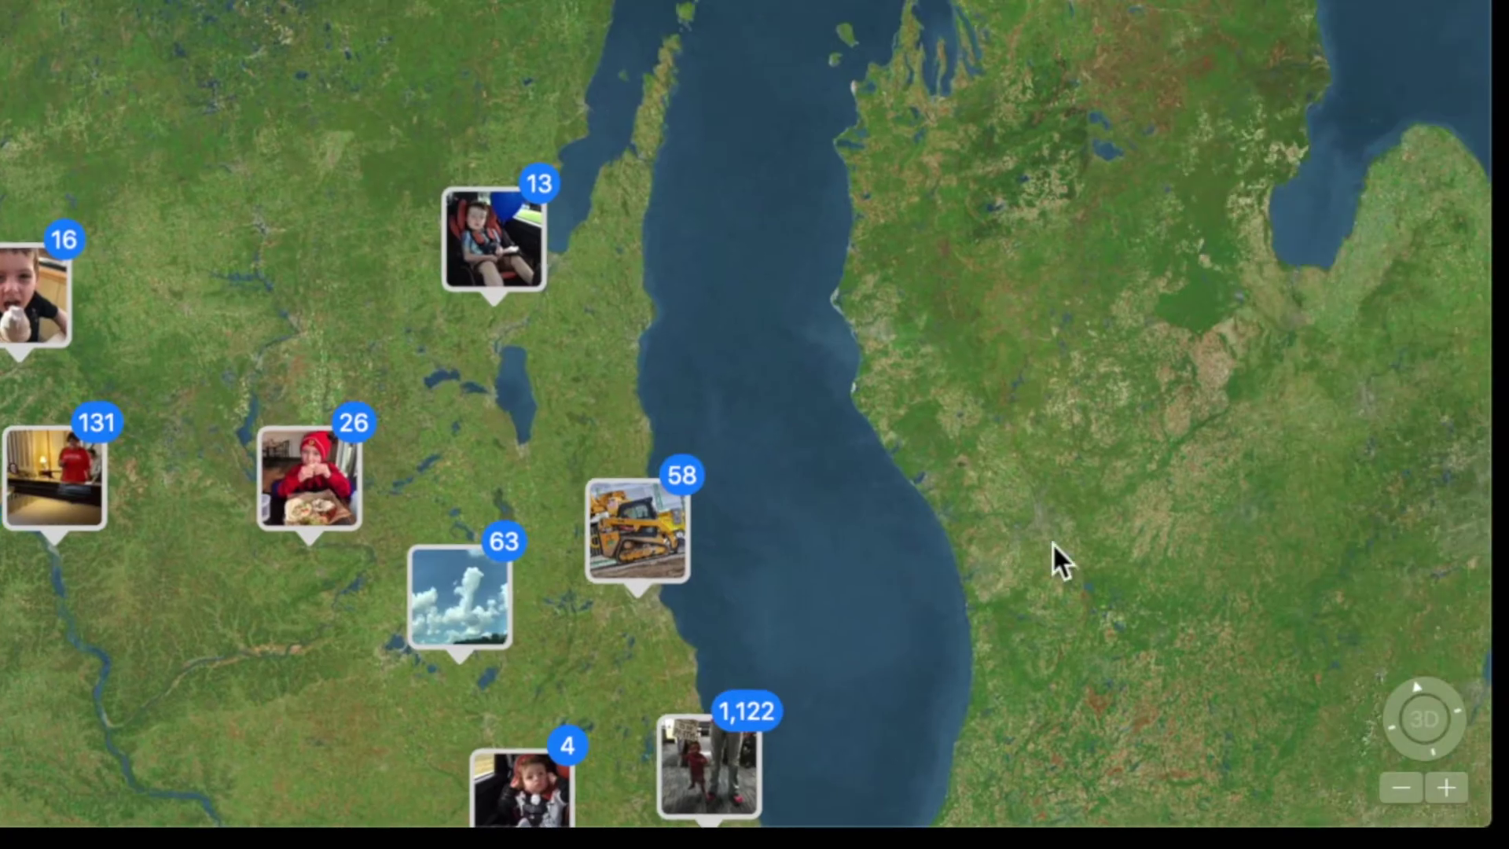
{"action": "left_click_drag", "start_coordinate": [1350, 647], "coordinate": [859, 656]}
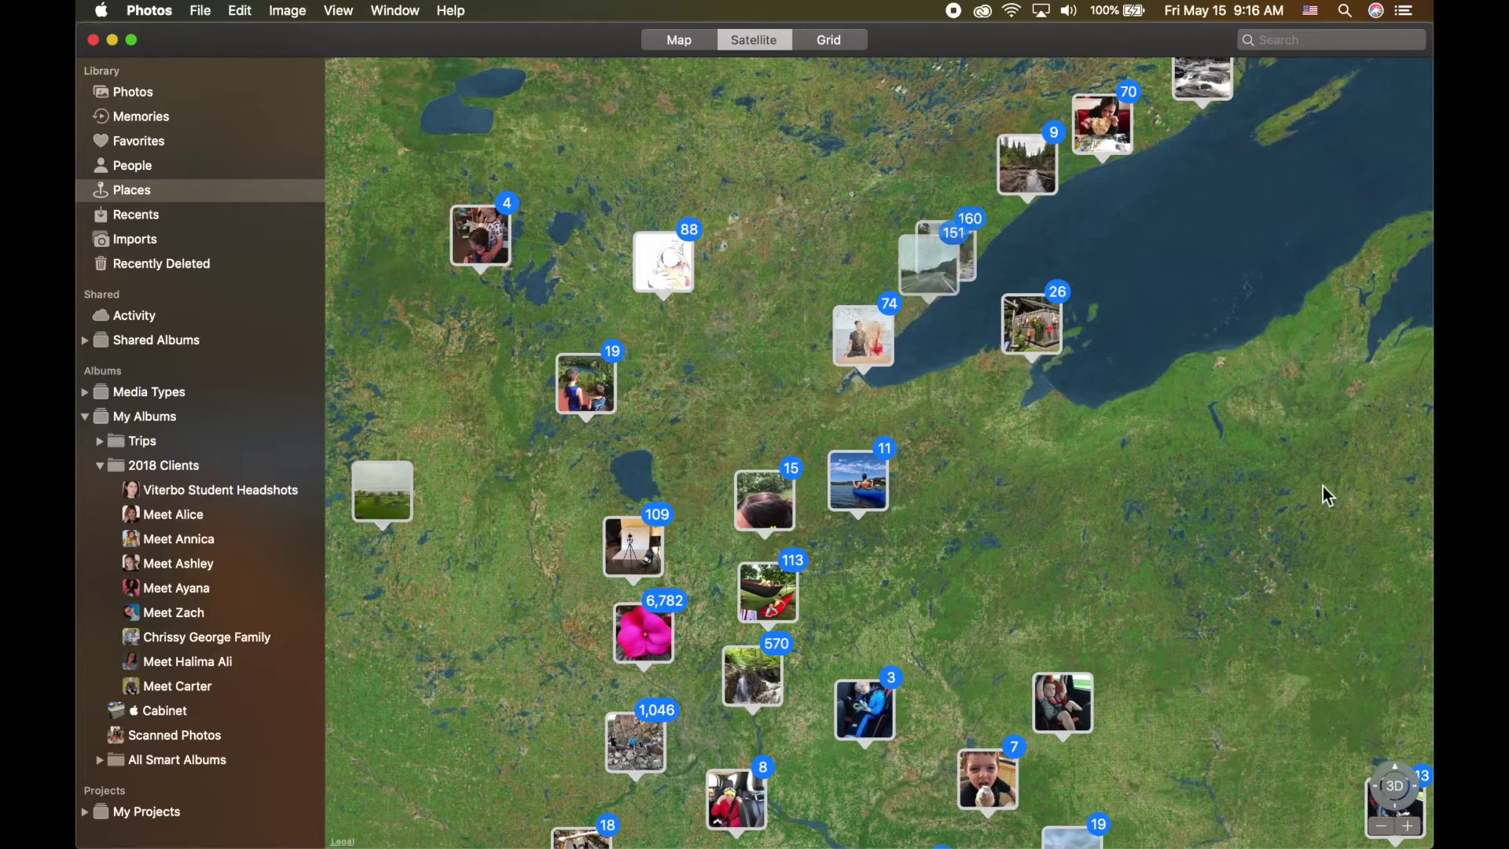
{"action": "left_click_drag", "start_coordinate": [485, 511], "coordinate": [630, 313]}
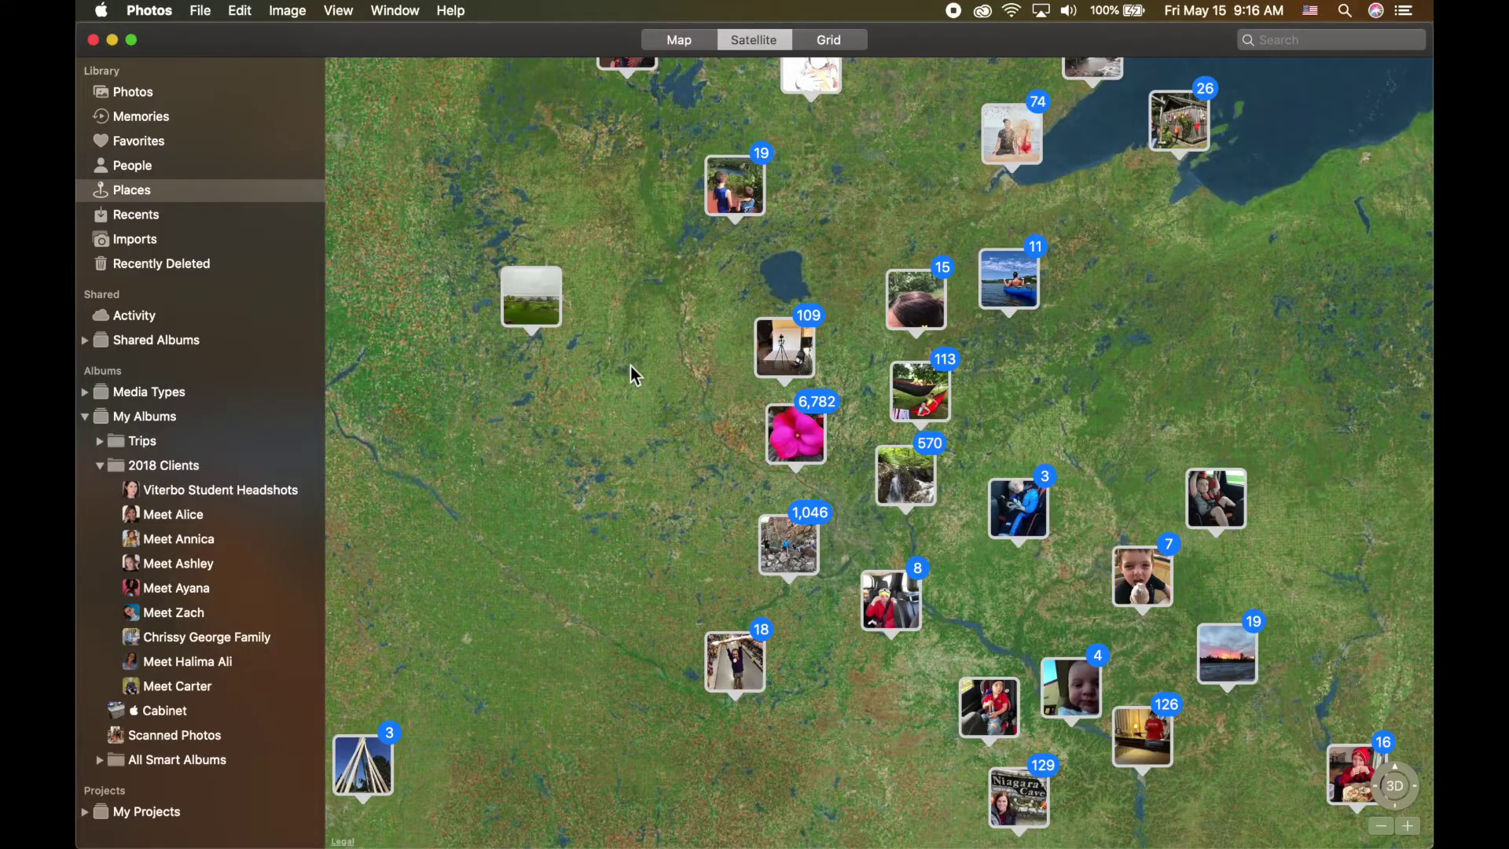
{"action": "scroll", "coordinate": [729, 350], "scroll_direction": "down", "scroll_amount": 3}
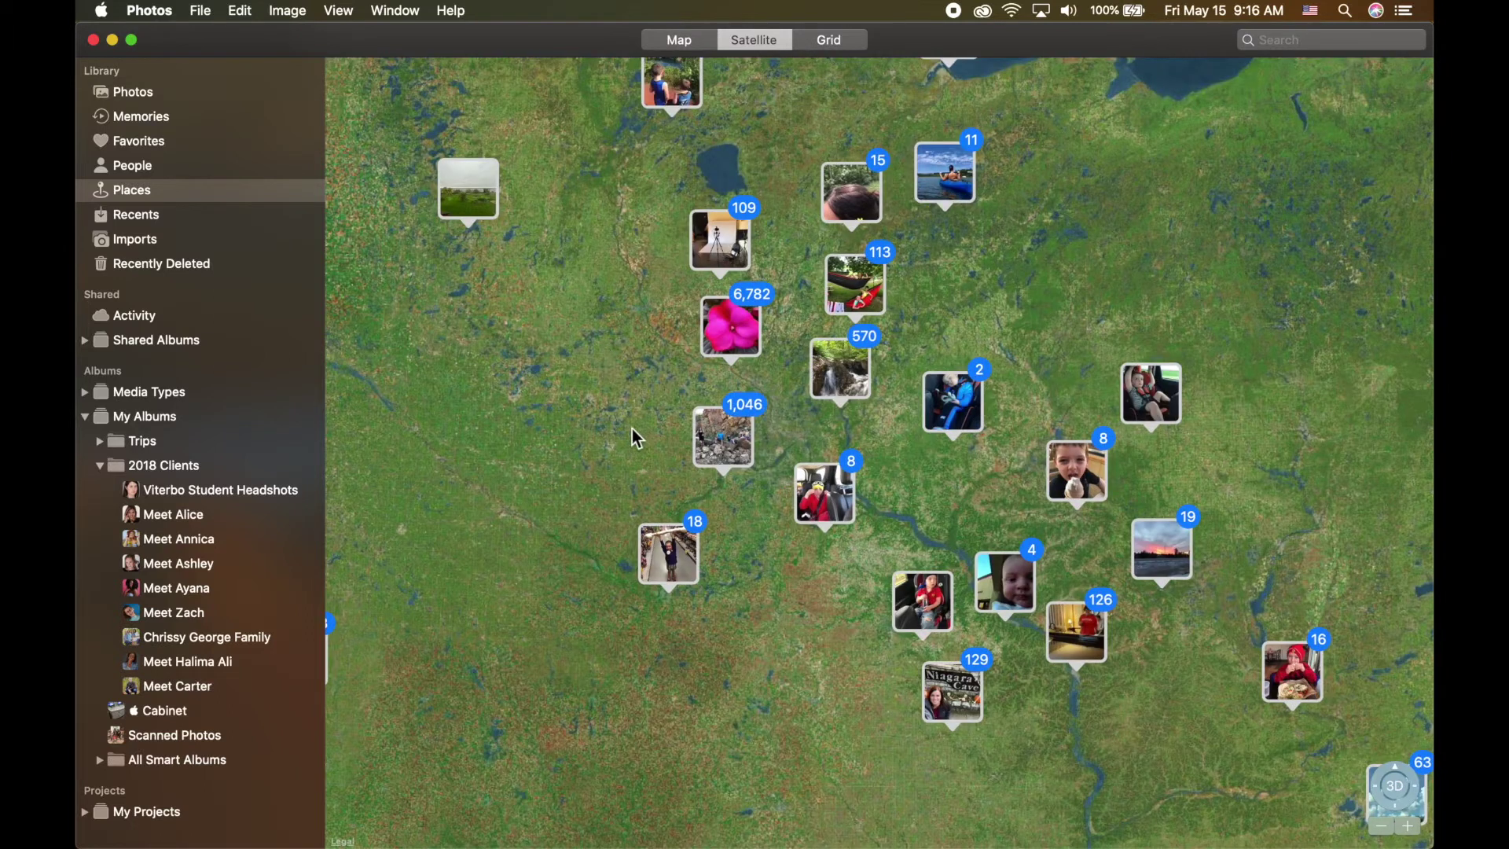
{"action": "scroll", "coordinate": [595, 380], "scroll_direction": "up", "scroll_amount": 5}
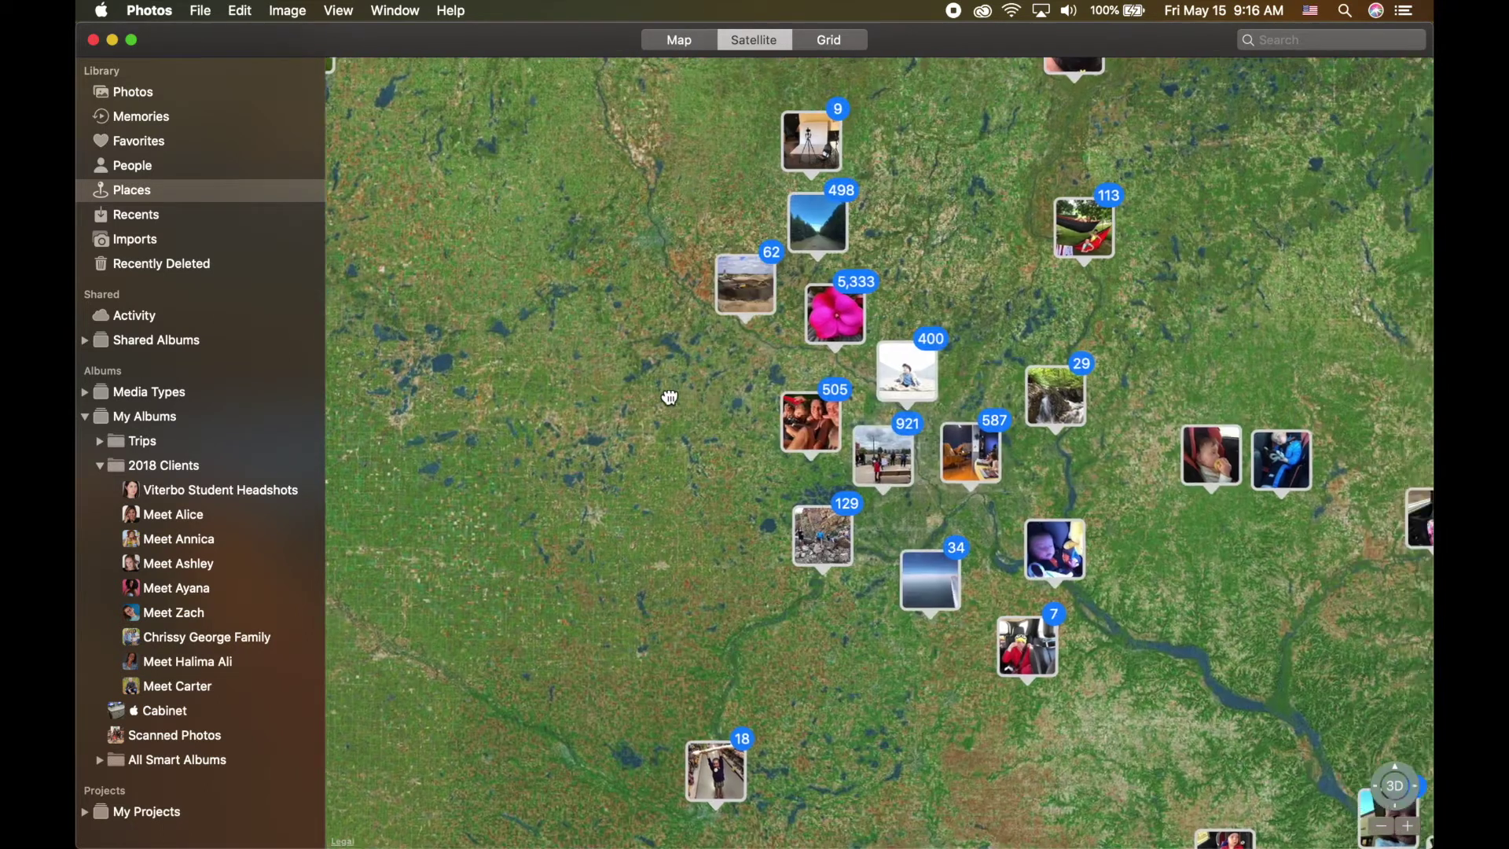
{"action": "left_click_drag", "start_coordinate": [669, 398], "coordinate": [580, 387]}
{"action": "scroll", "coordinate": [798, 256], "scroll_direction": "up", "scroll_amount": 3}
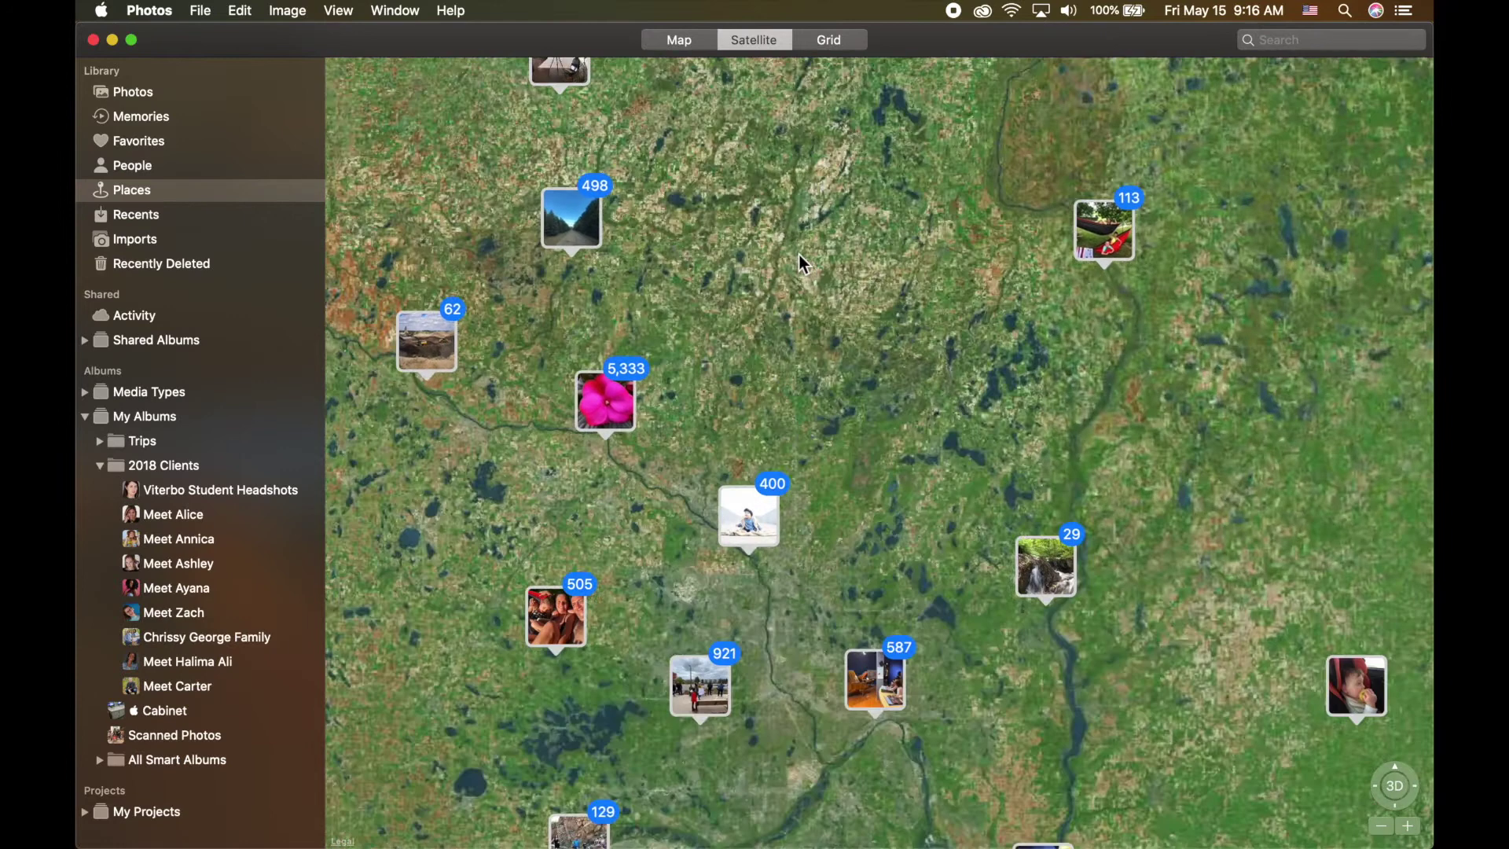
{"action": "scroll", "coordinate": [870, 424], "scroll_direction": "down", "scroll_amount": 2}
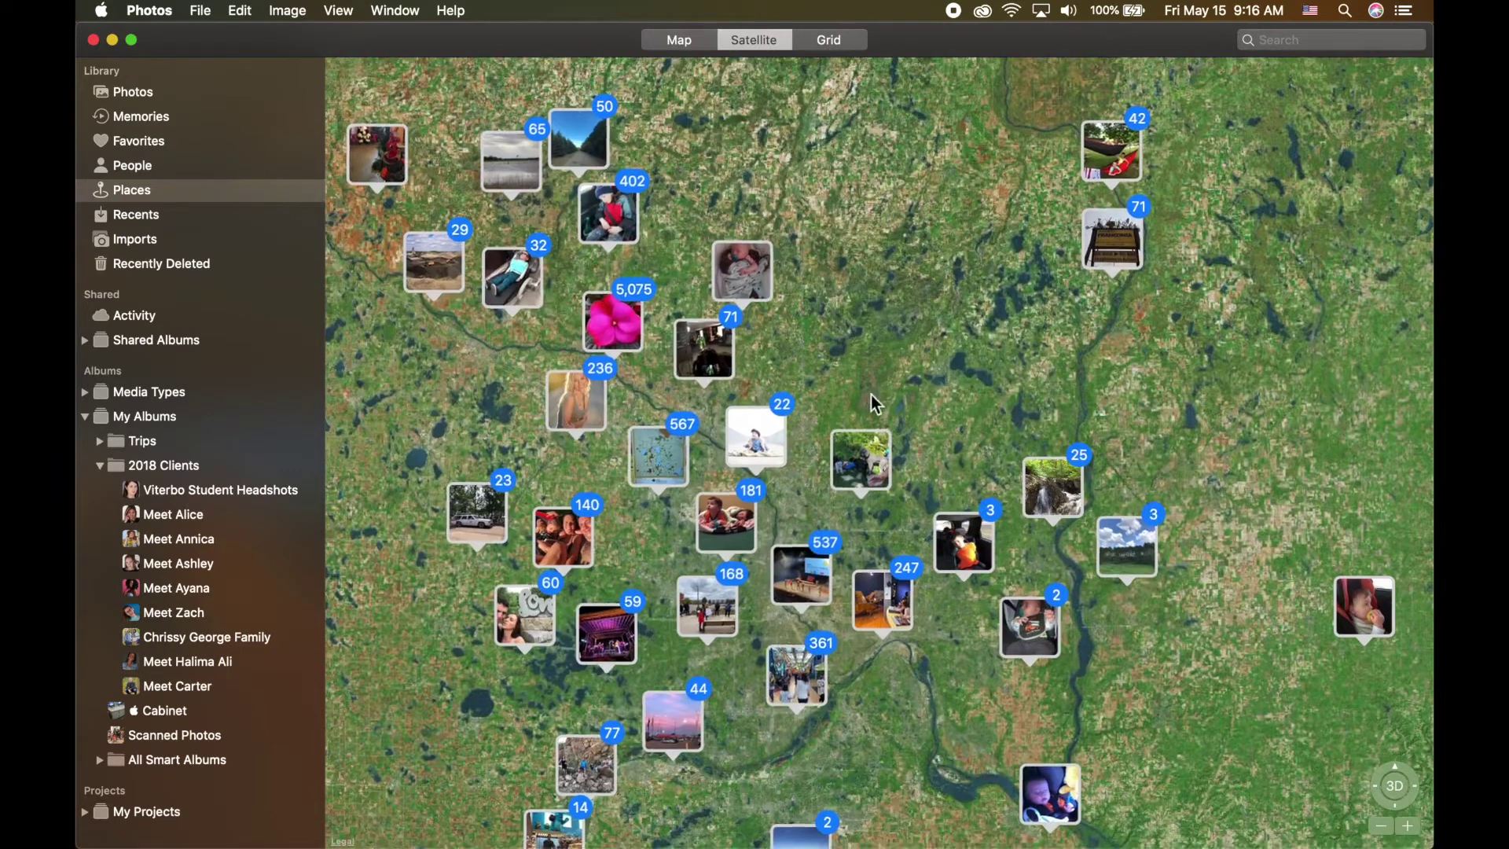
{"action": "scroll", "coordinate": [871, 394], "scroll_direction": "up", "scroll_amount": 3}
{"action": "scroll", "coordinate": [825, 428], "scroll_direction": "left", "scroll_amount": 5}
{"action": "scroll", "coordinate": [825, 428], "scroll_direction": "down", "scroll_amount": 2}
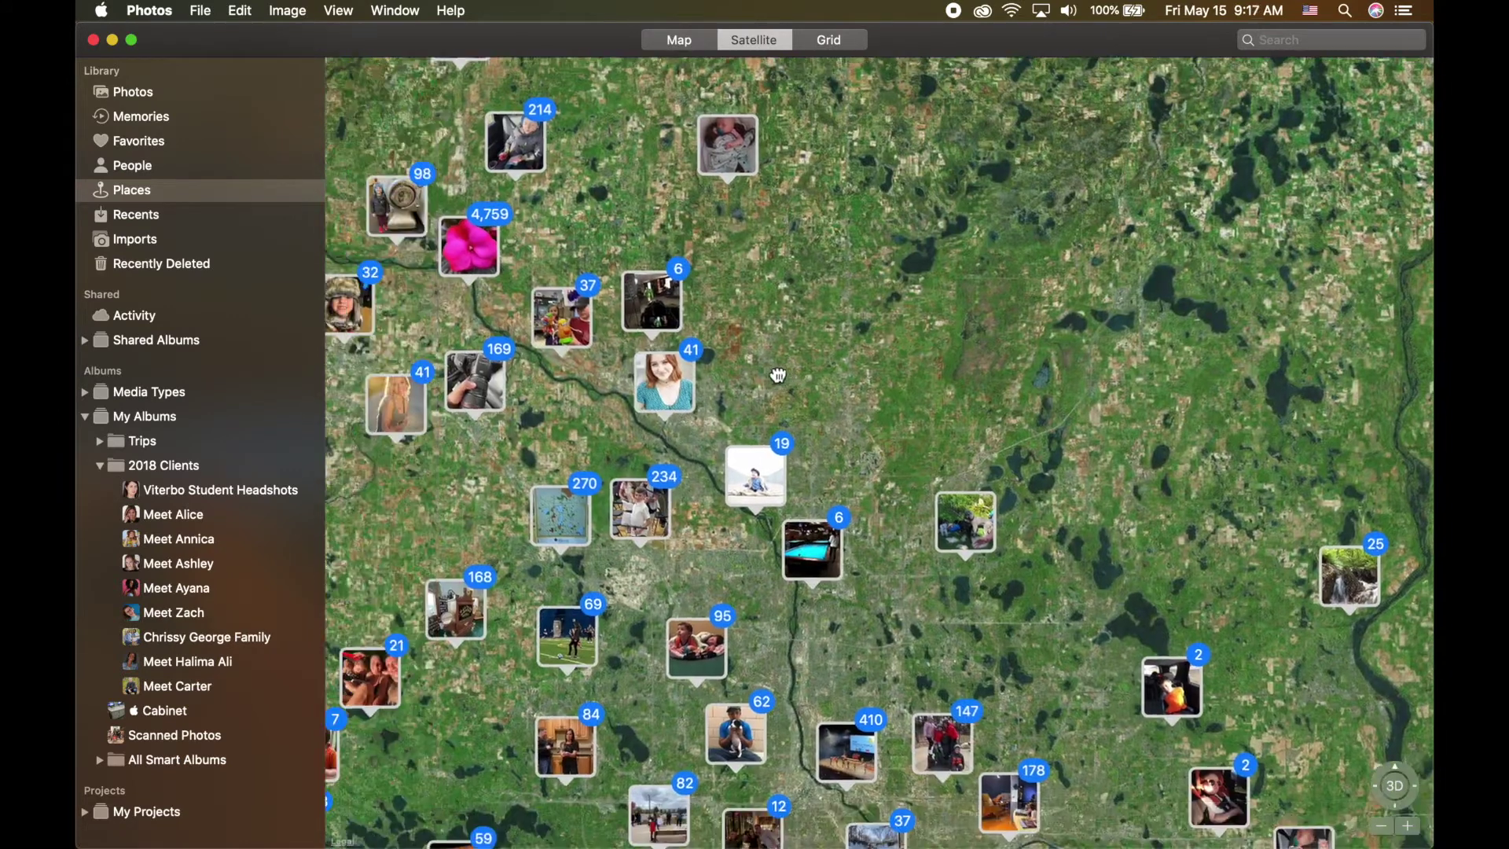
Step: Open the 19-photo pin's grid and briefly view 3T6A2338.jpg full size
{"action": "left_click", "coordinate": [800, 441]}
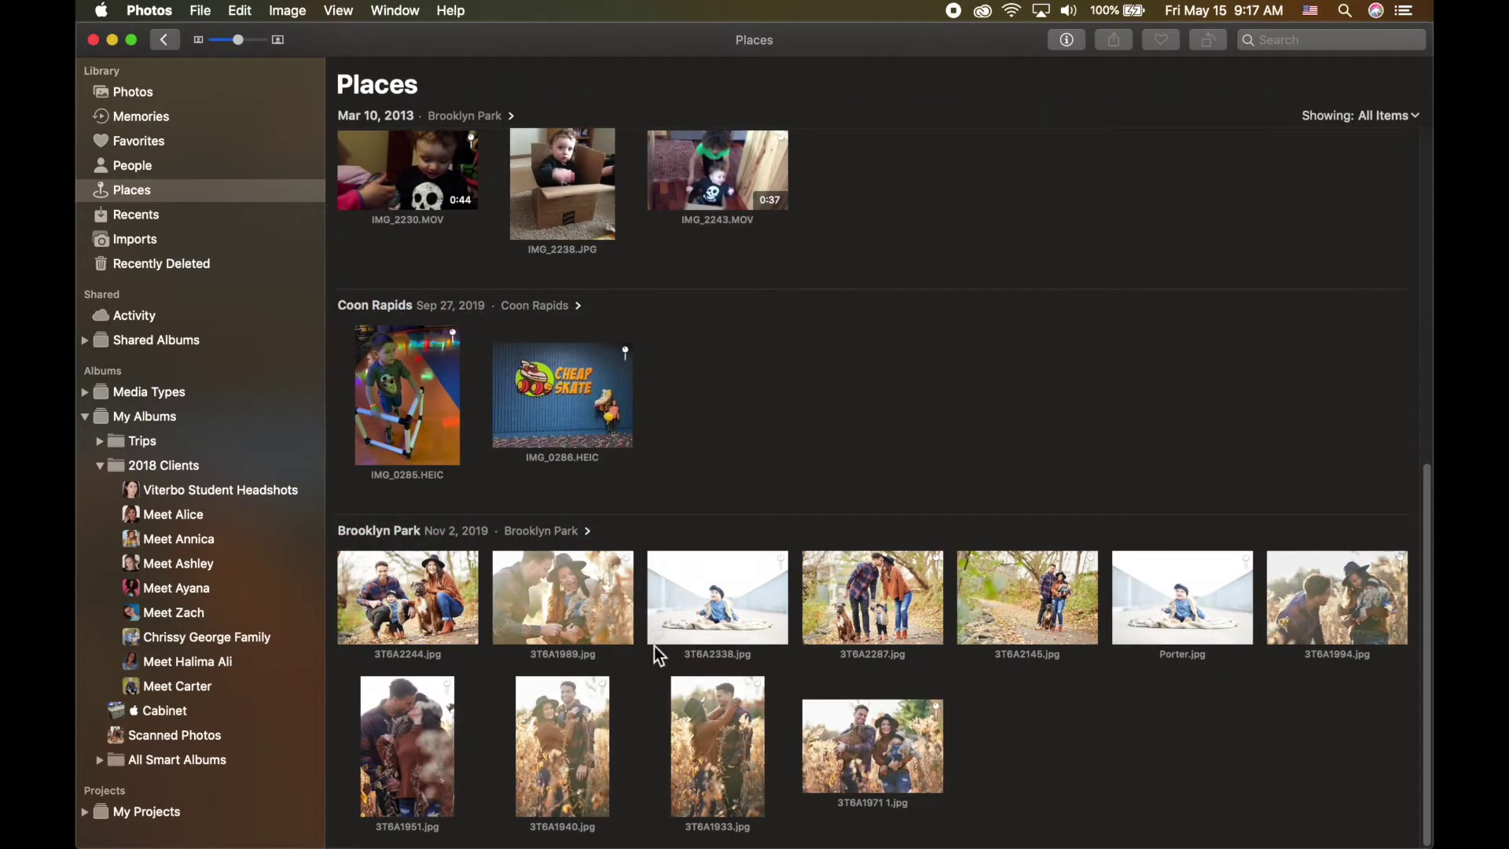
{"action": "double_click", "coordinate": [707, 587]}
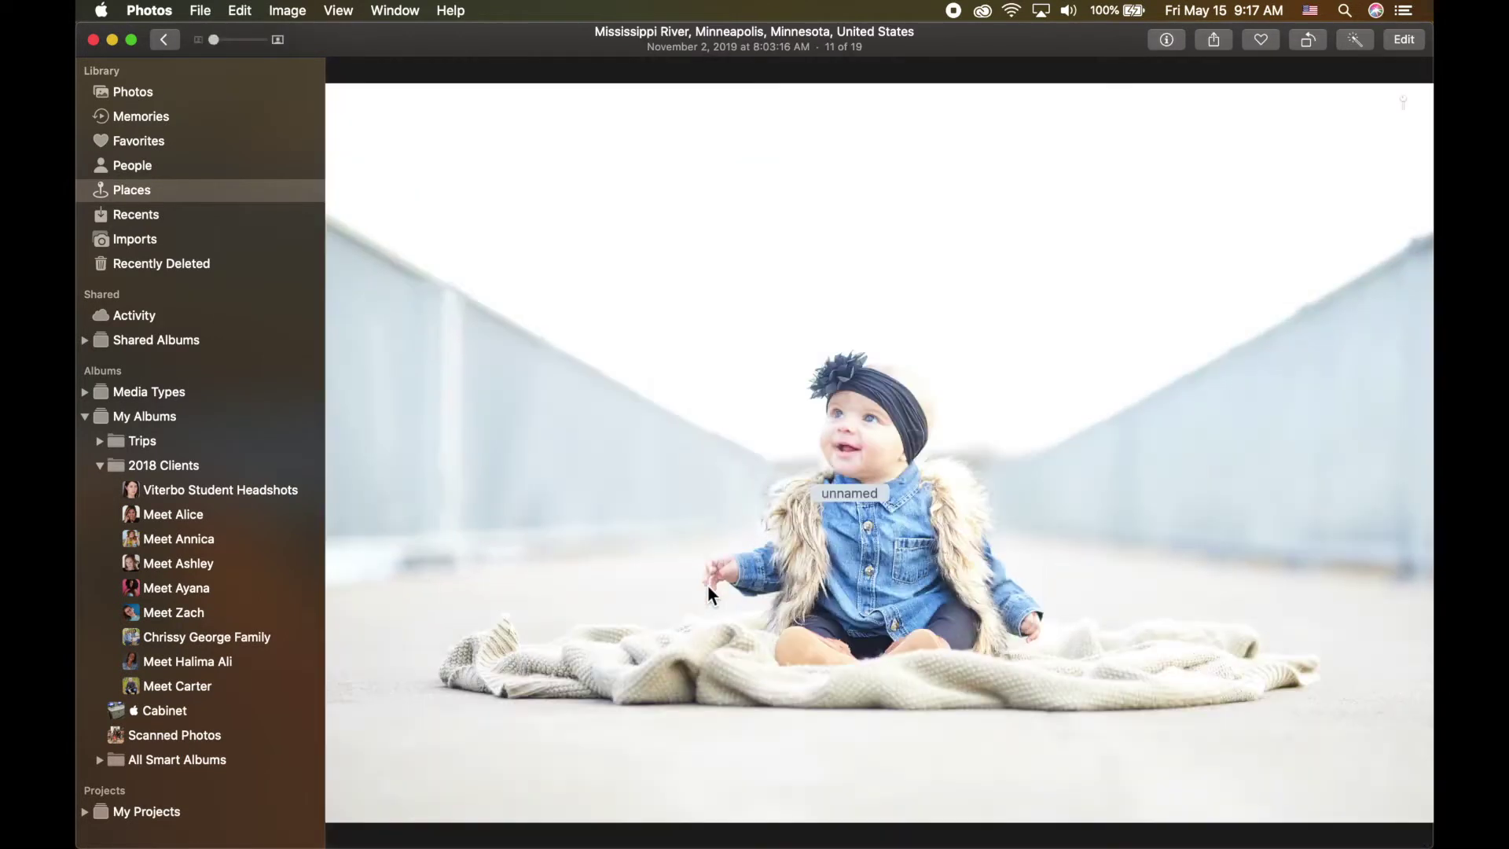
{"action": "key", "text": "Escape"}
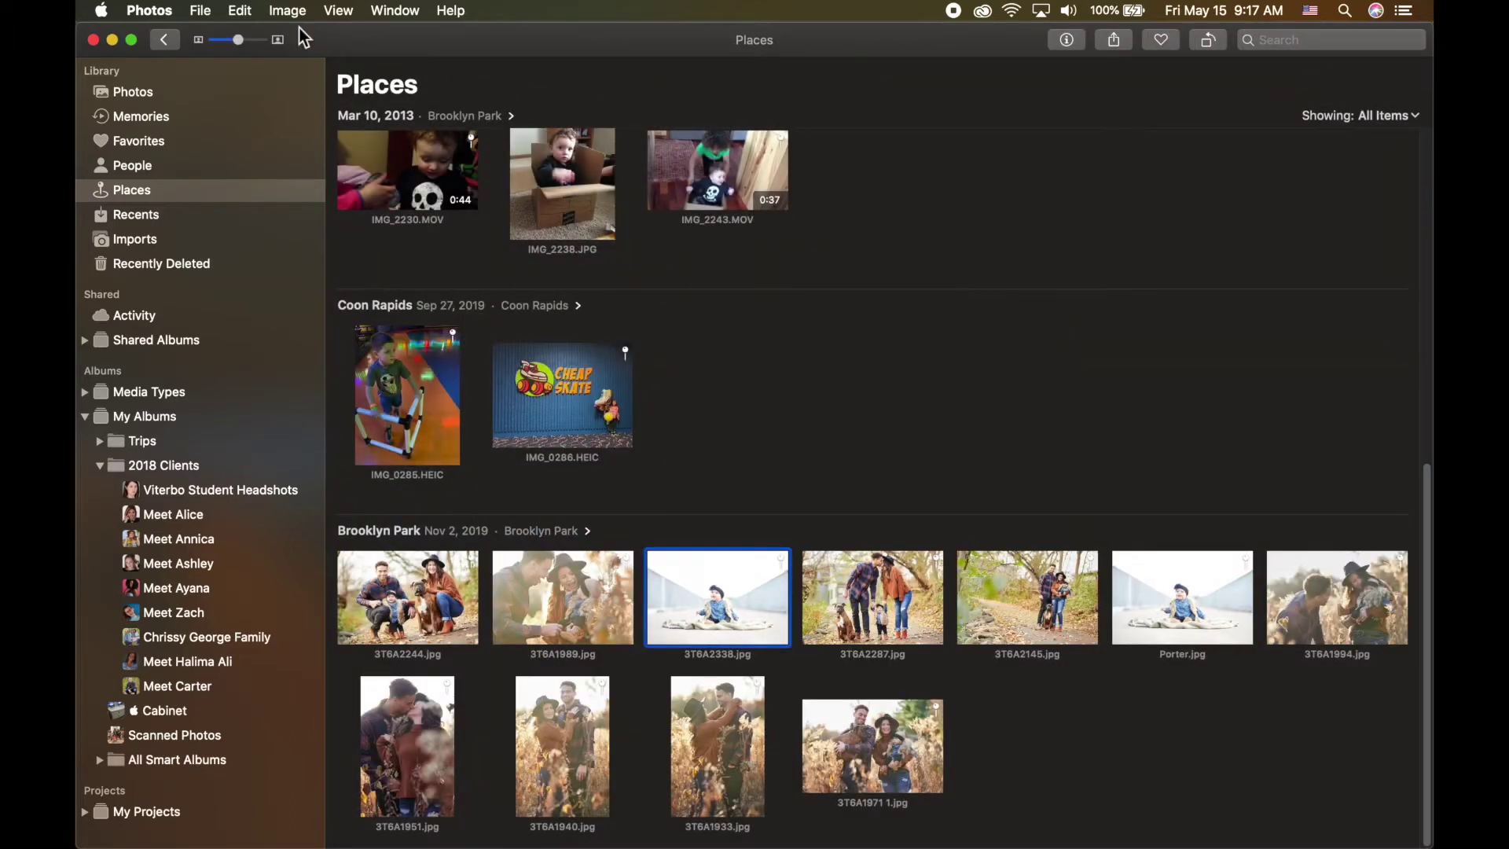
Step: Go back to the satellite map and browse the photos under the 32 pin
{"action": "left_click", "coordinate": [162, 38]}
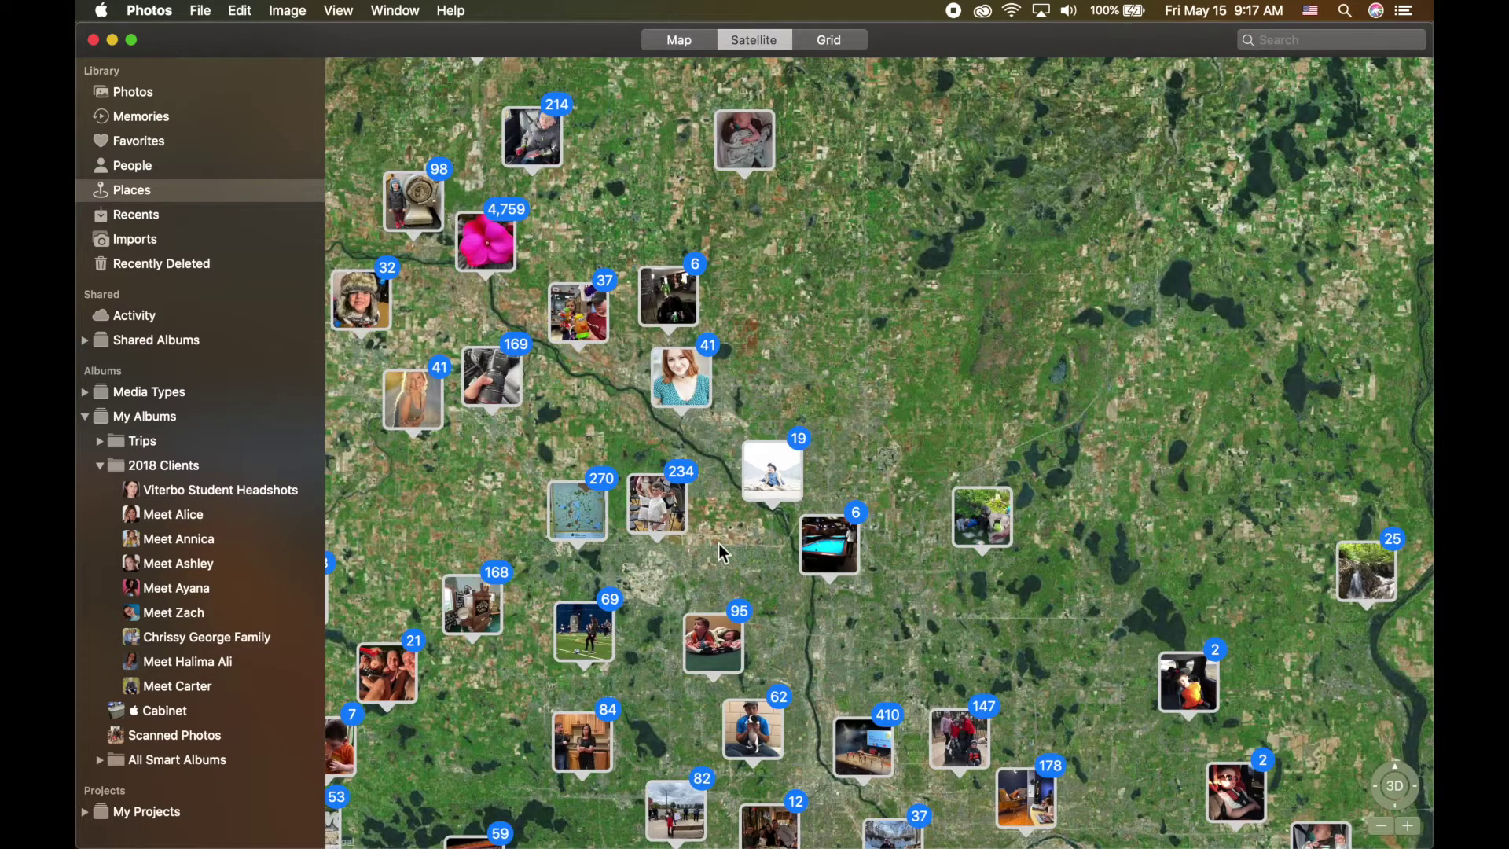
{"action": "scroll", "coordinate": [731, 548], "scroll_direction": "left", "scroll_amount": 3}
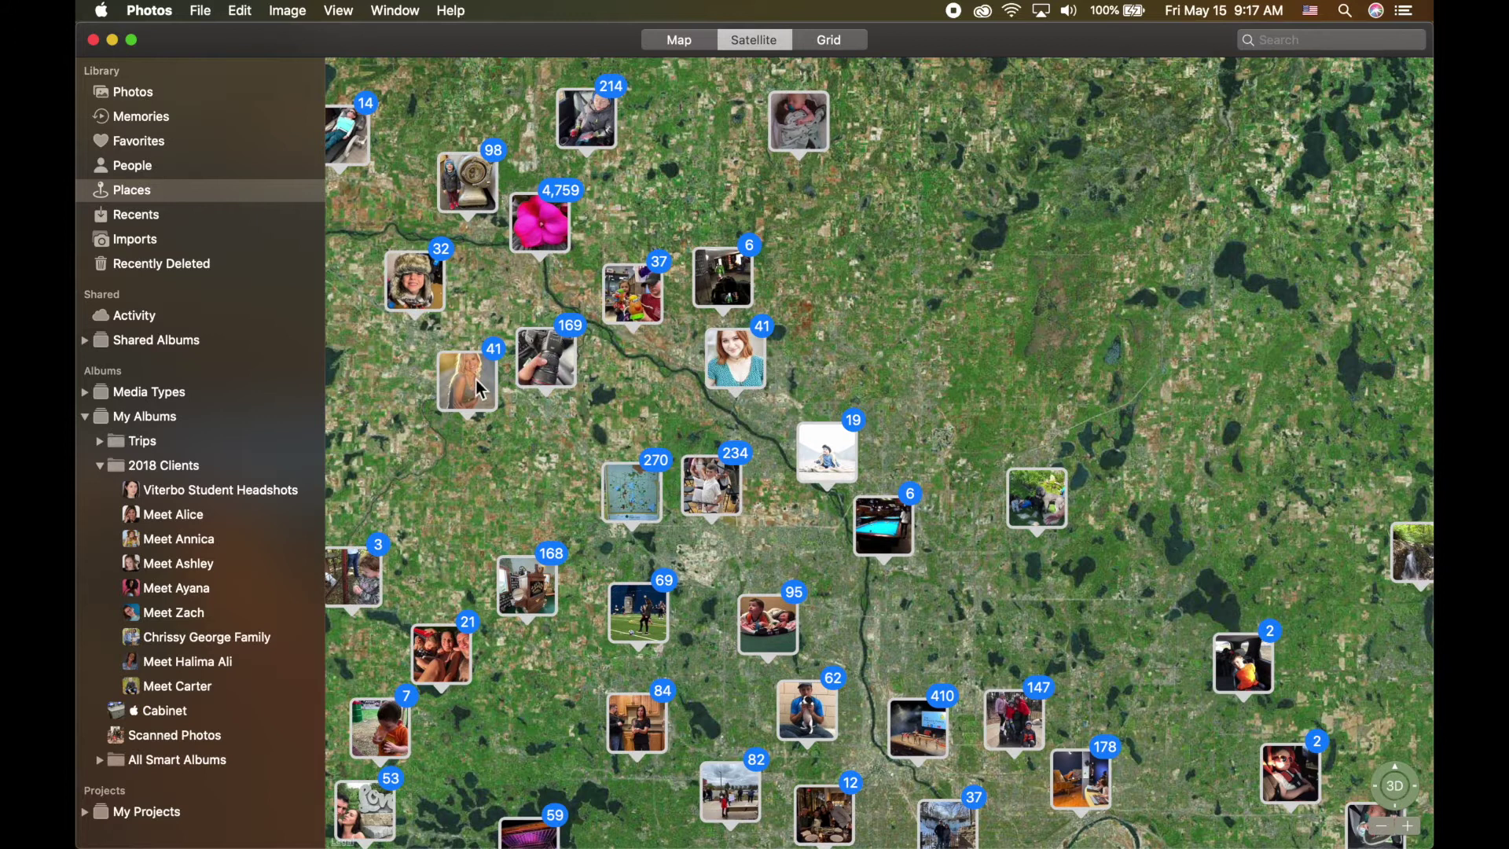
{"action": "left_click", "coordinate": [440, 263]}
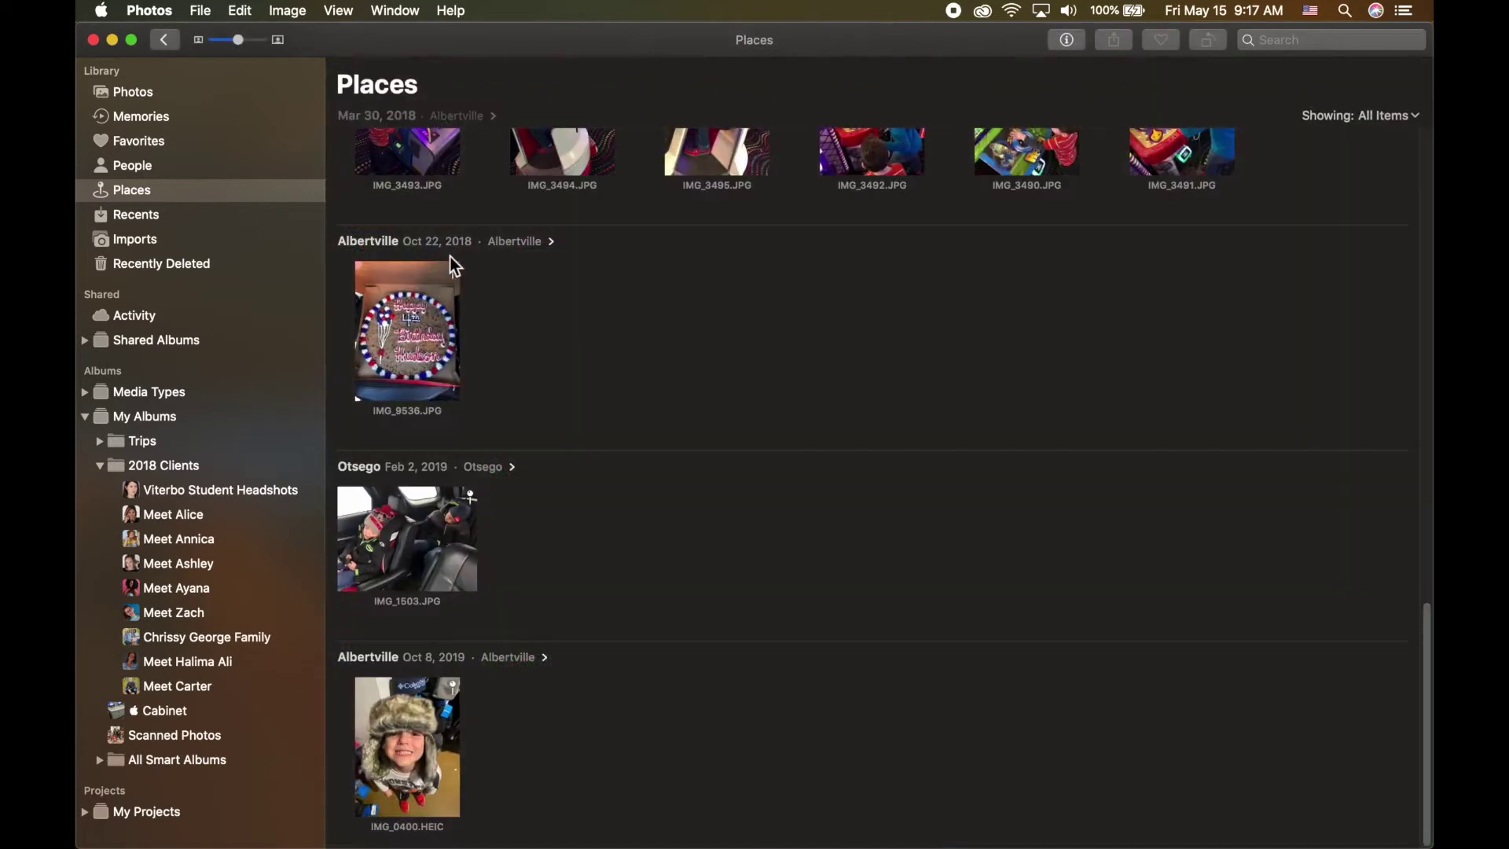
{"action": "scroll", "coordinate": [682, 424], "scroll_direction": "up", "scroll_amount": 5}
{"action": "scroll", "coordinate": [682, 418], "scroll_direction": "up", "scroll_amount": 10}
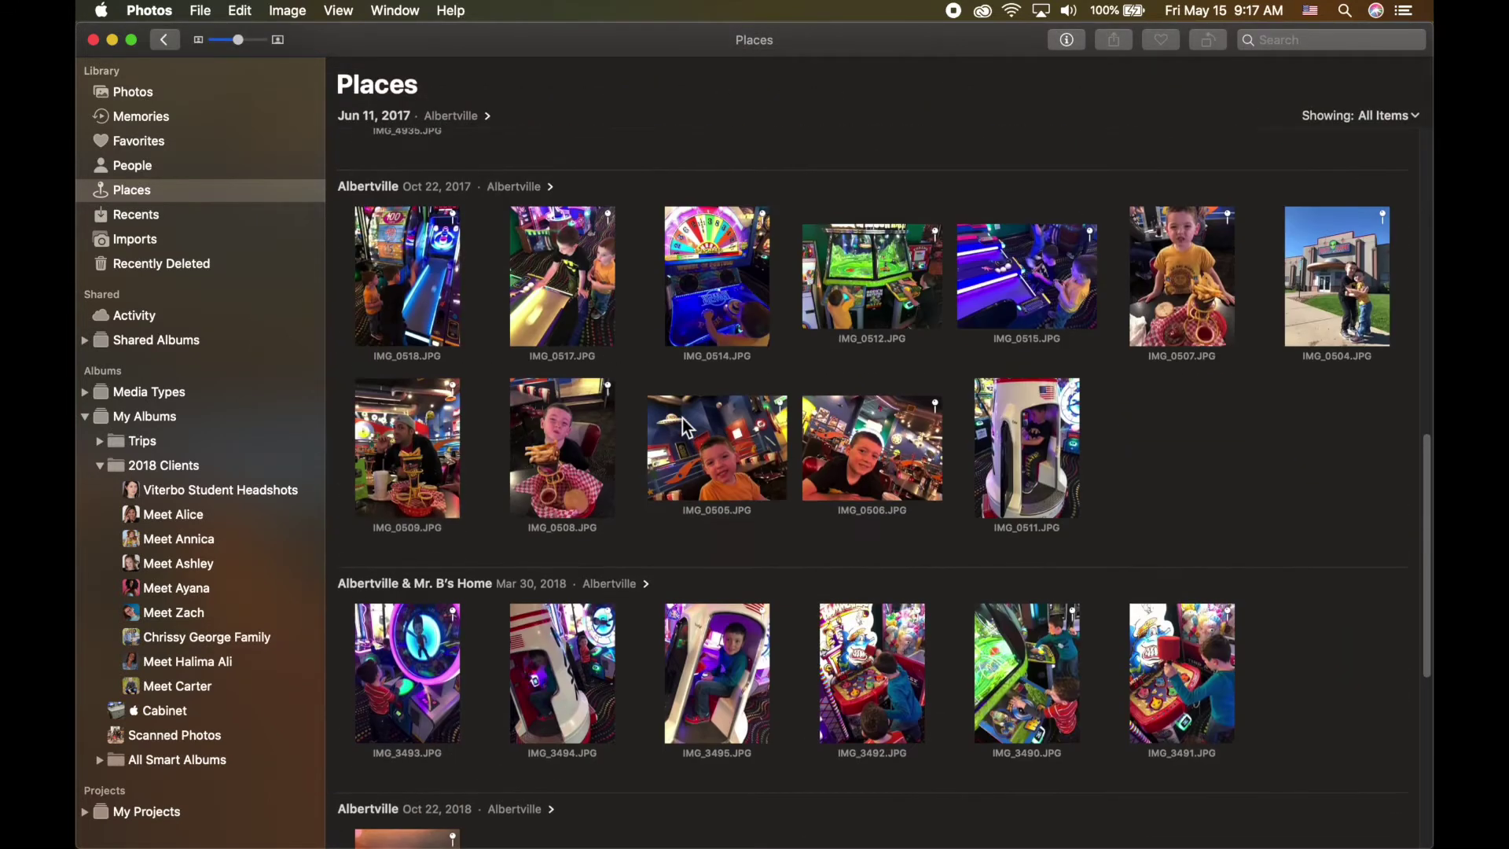
{"action": "scroll", "coordinate": [475, 671], "scroll_direction": "up", "scroll_amount": 3}
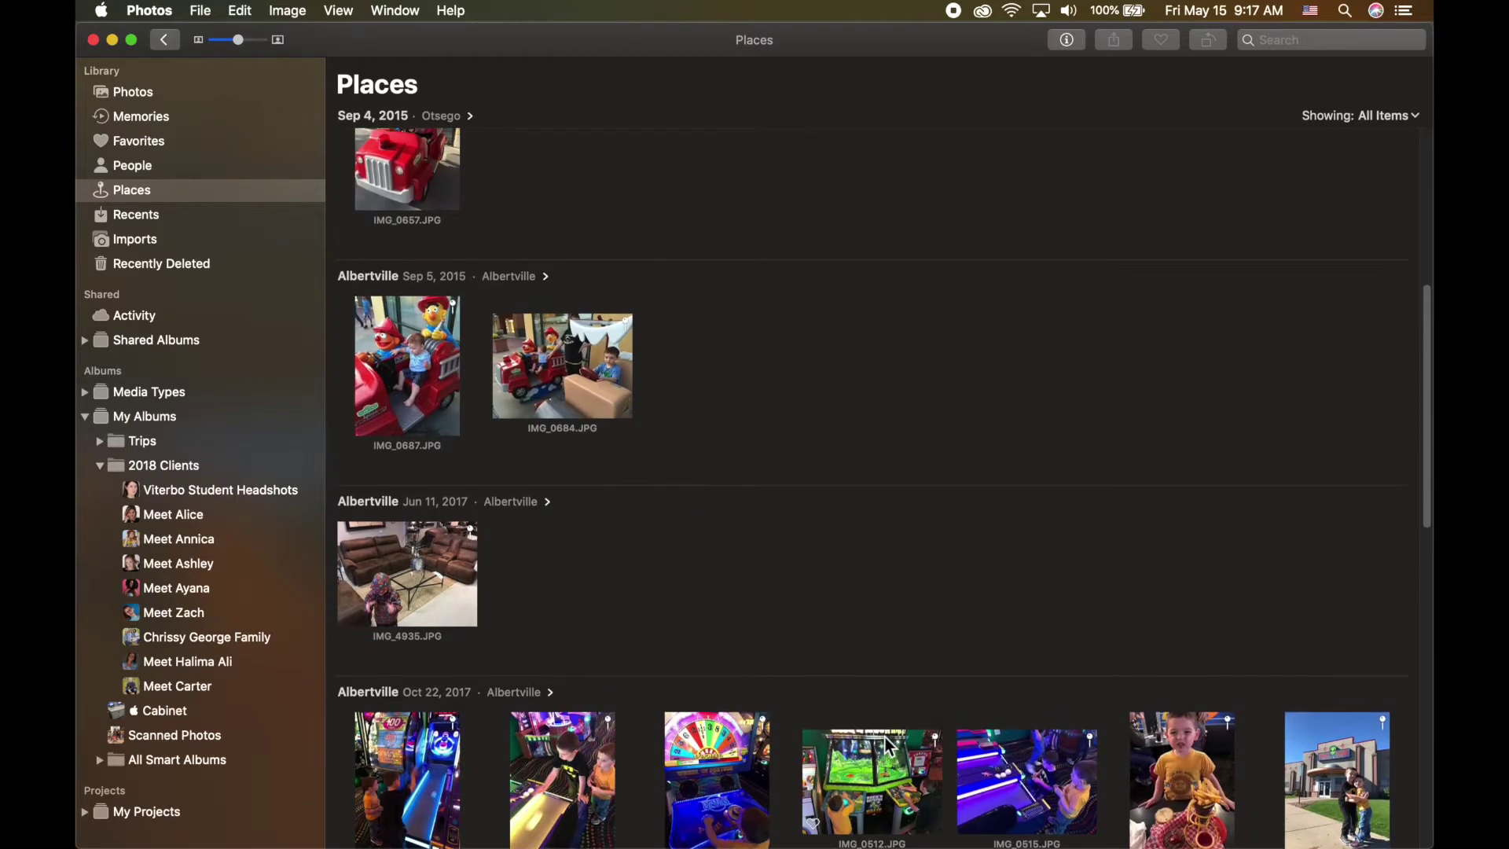
Step: Return to the map and pan and zoom out to merged clusters like 5,075 and 537
{"action": "left_click", "coordinate": [164, 41]}
{"action": "left_click_drag", "start_coordinate": [517, 492], "coordinate": [607, 391]}
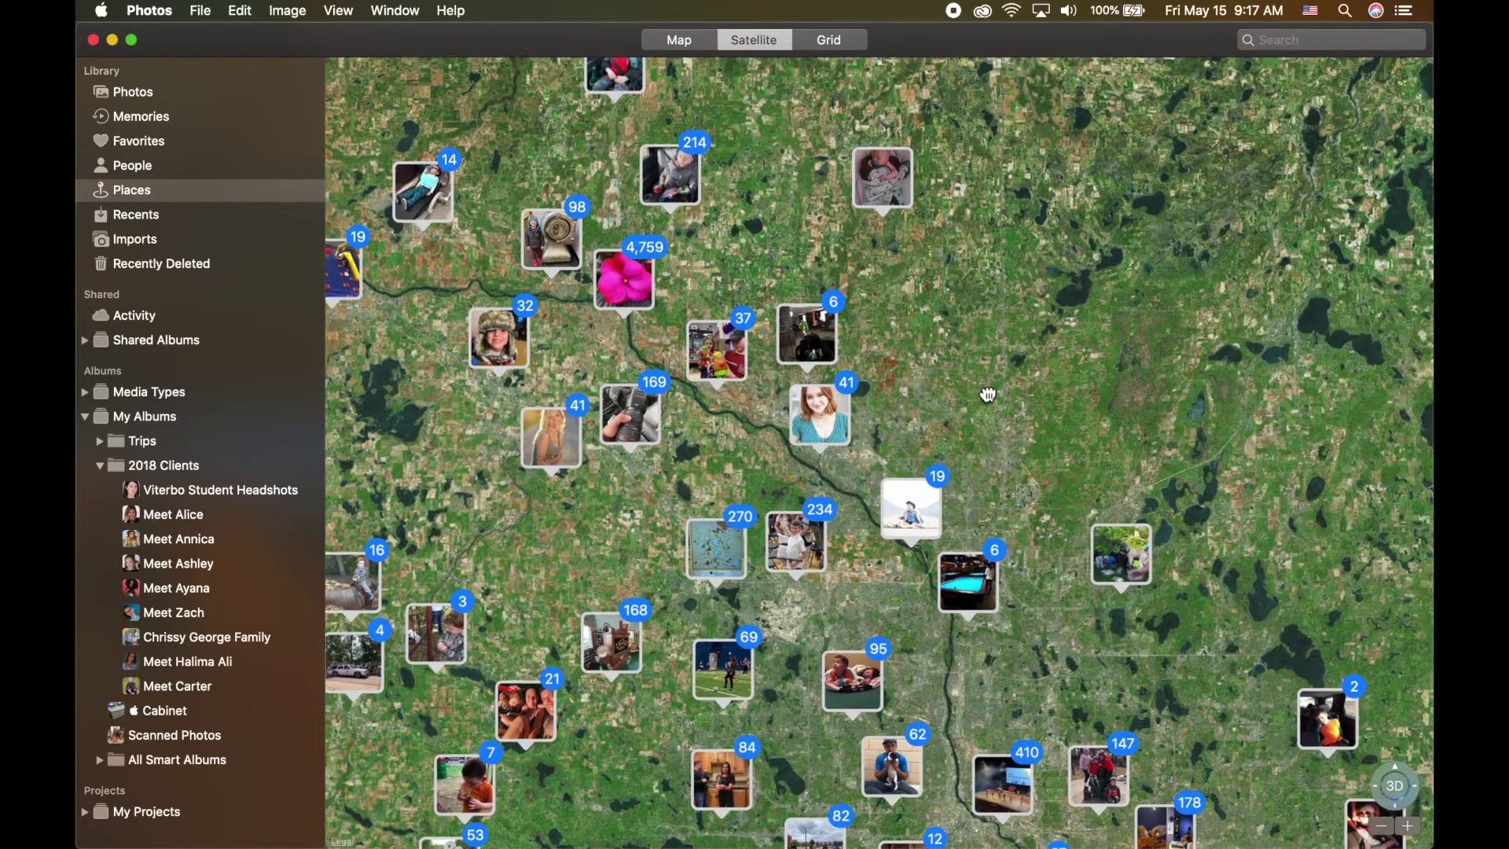
{"action": "left_click_drag", "start_coordinate": [987, 397], "coordinate": [1021, 433]}
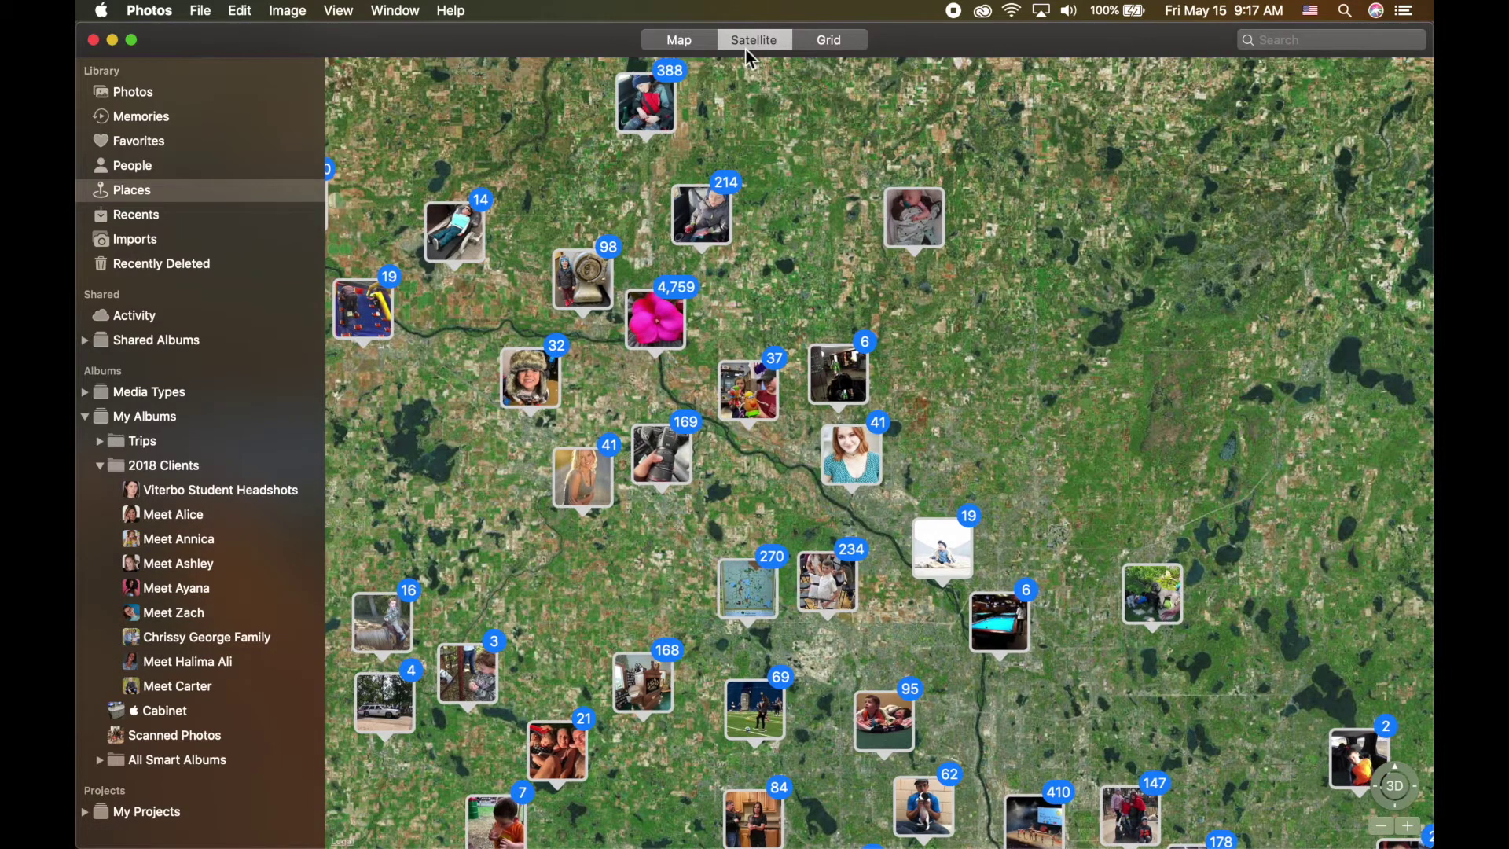
{"action": "scroll", "coordinate": [828, 312], "scroll_direction": "down", "scroll_amount": 3}
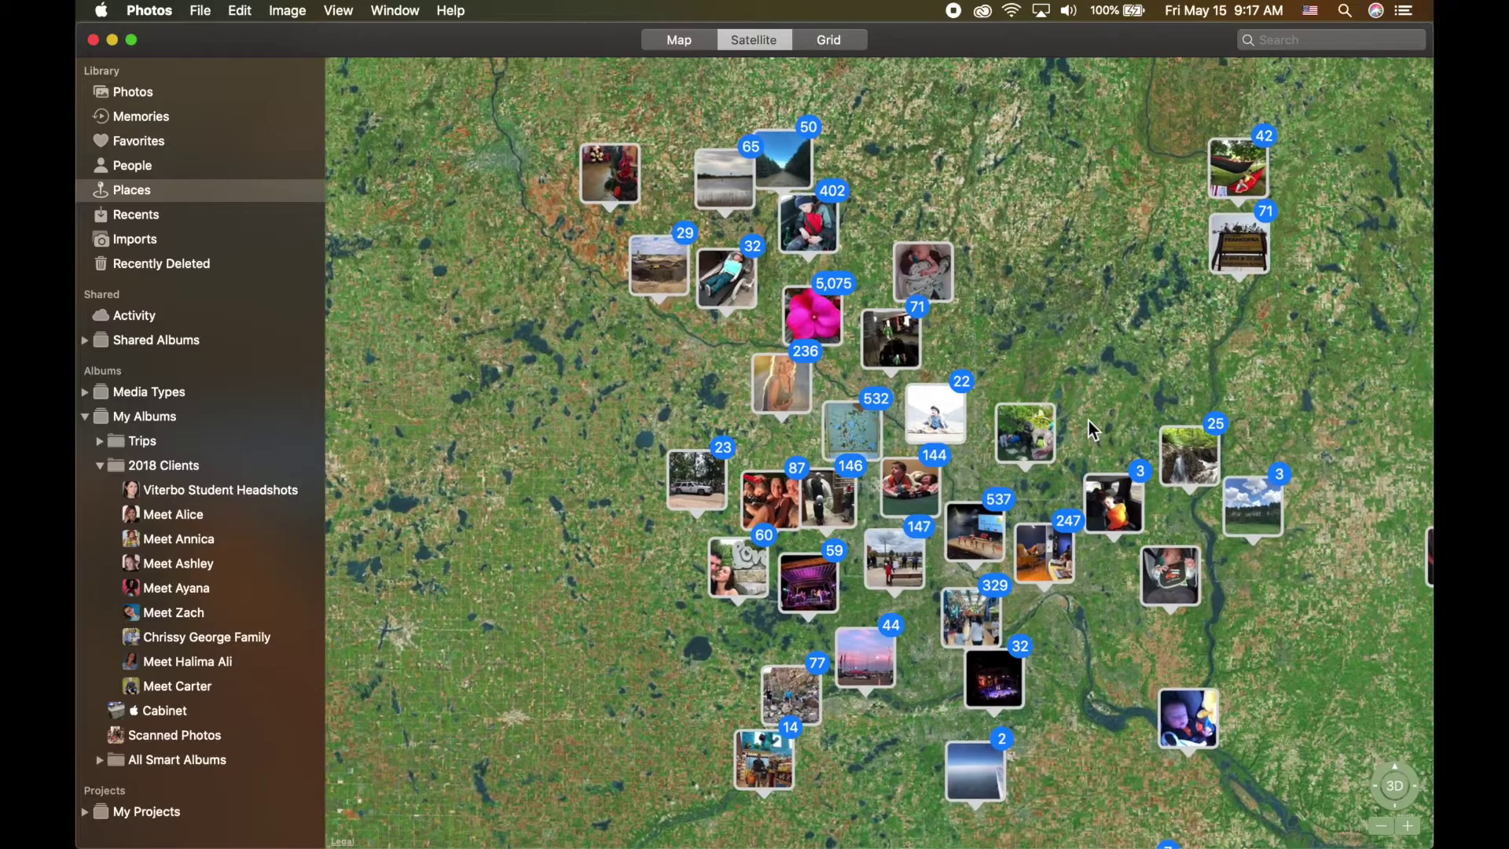
Step: Move the satellite map southeast along the river to smaller clusters like 120 and 10
{"action": "scroll", "coordinate": [1088, 421], "scroll_direction": "up", "scroll_amount": 5}
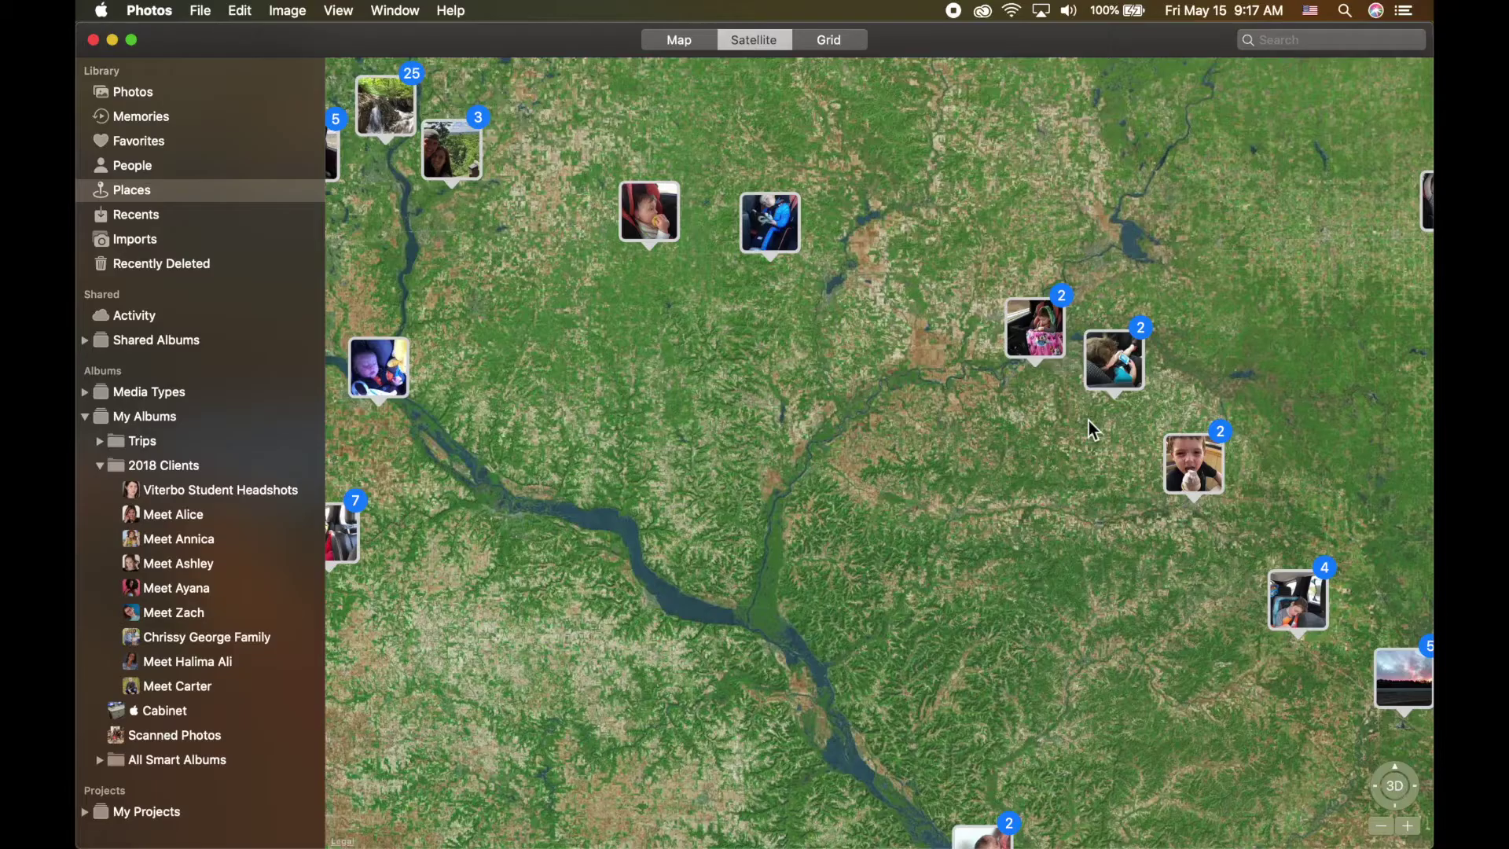
{"action": "scroll", "coordinate": [1087, 421], "scroll_direction": "right", "scroll_amount": 5}
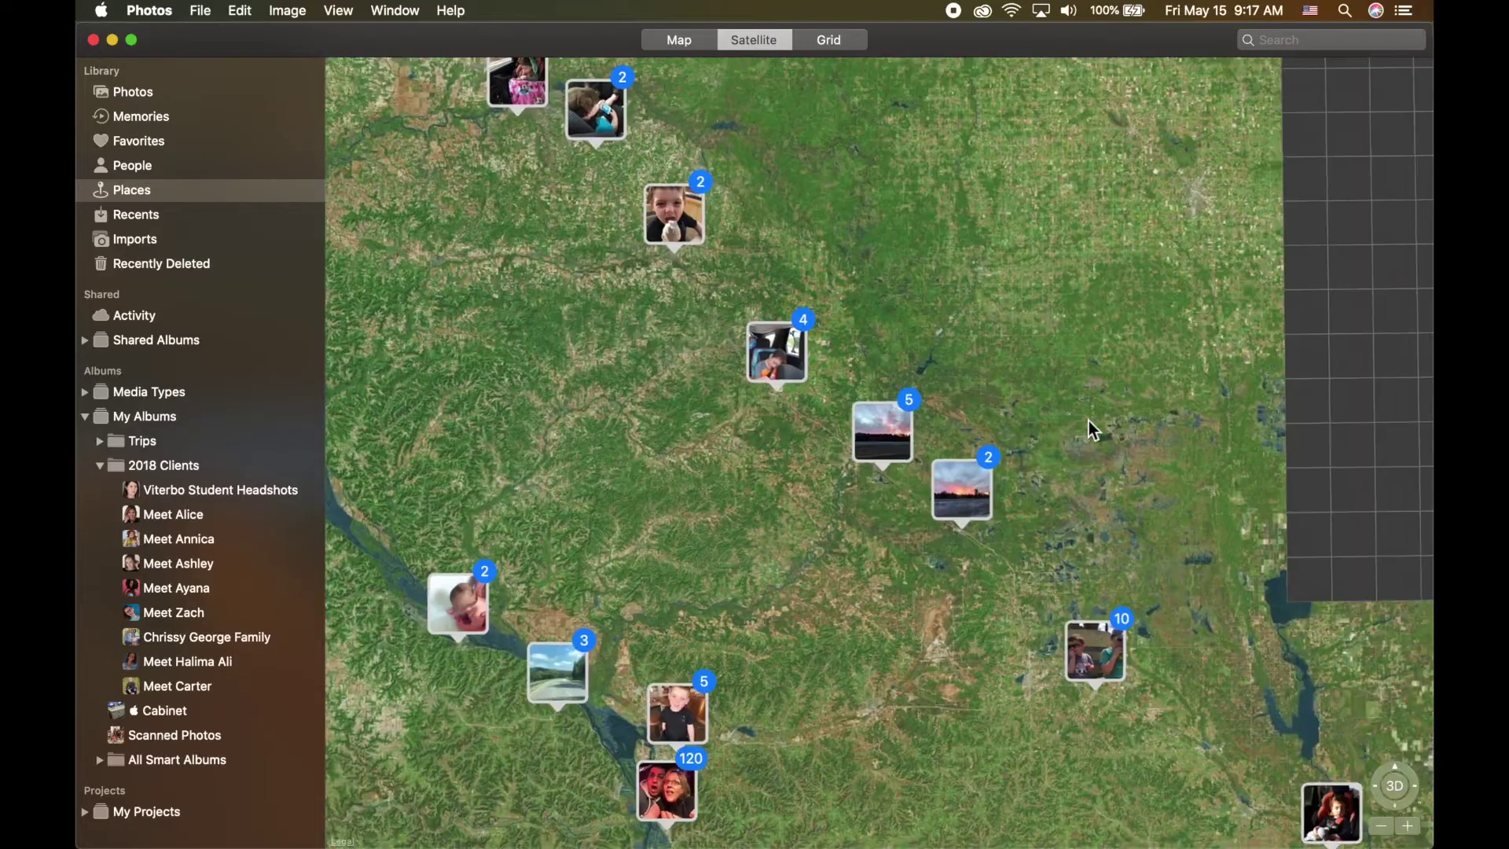
Step: Zoom into downtown Chicago along Lake Michigan and tilt the map into 3D
{"action": "scroll", "coordinate": [1088, 421], "scroll_direction": "down", "scroll_amount": 5}
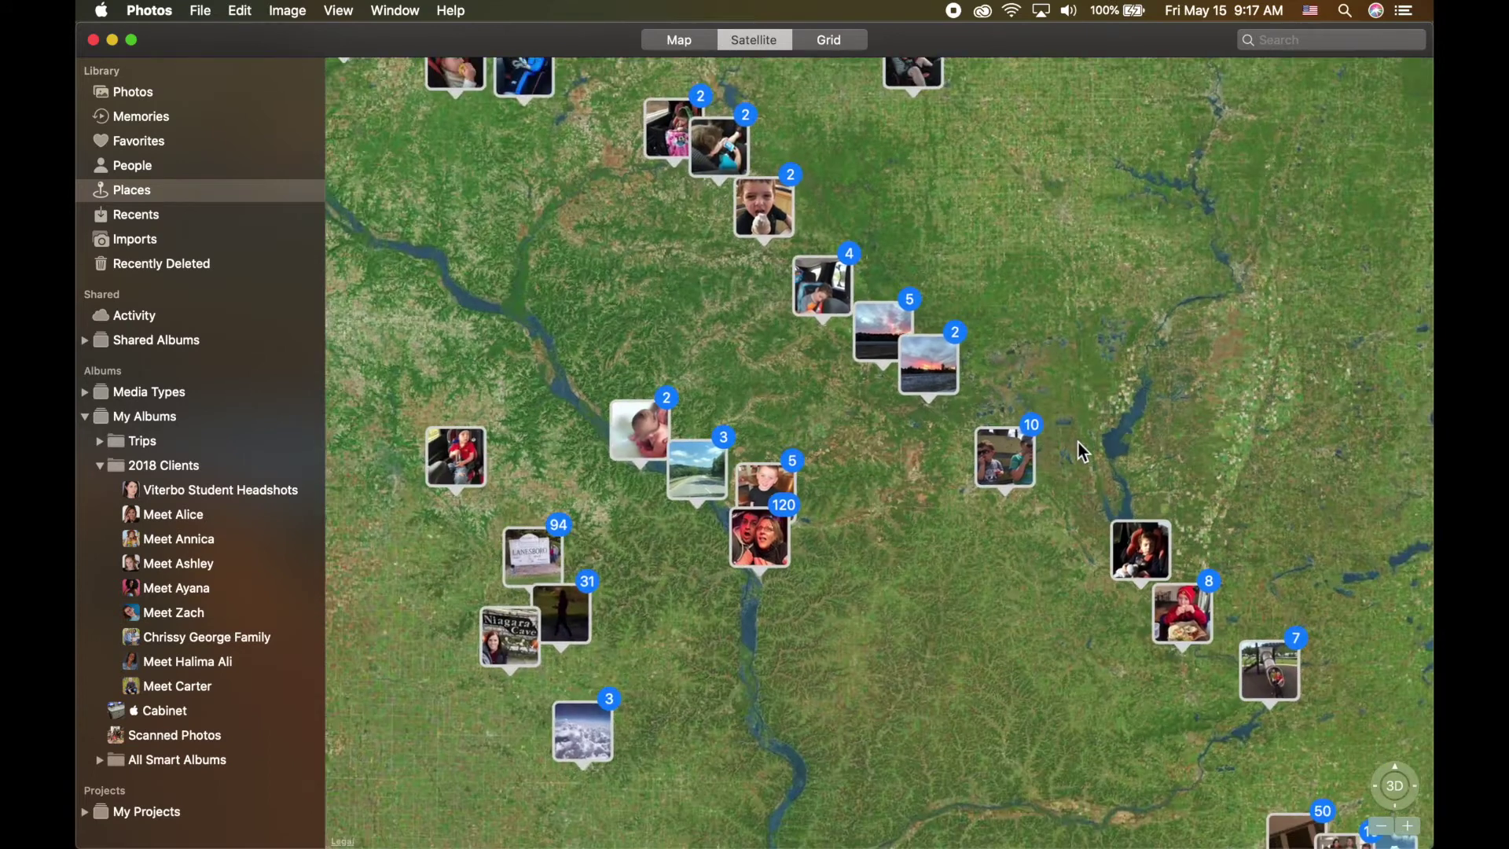
{"action": "scroll", "coordinate": [1078, 441], "scroll_direction": "up", "scroll_amount": 3}
{"action": "scroll", "coordinate": [1199, 629], "scroll_direction": "up", "scroll_amount": 4}
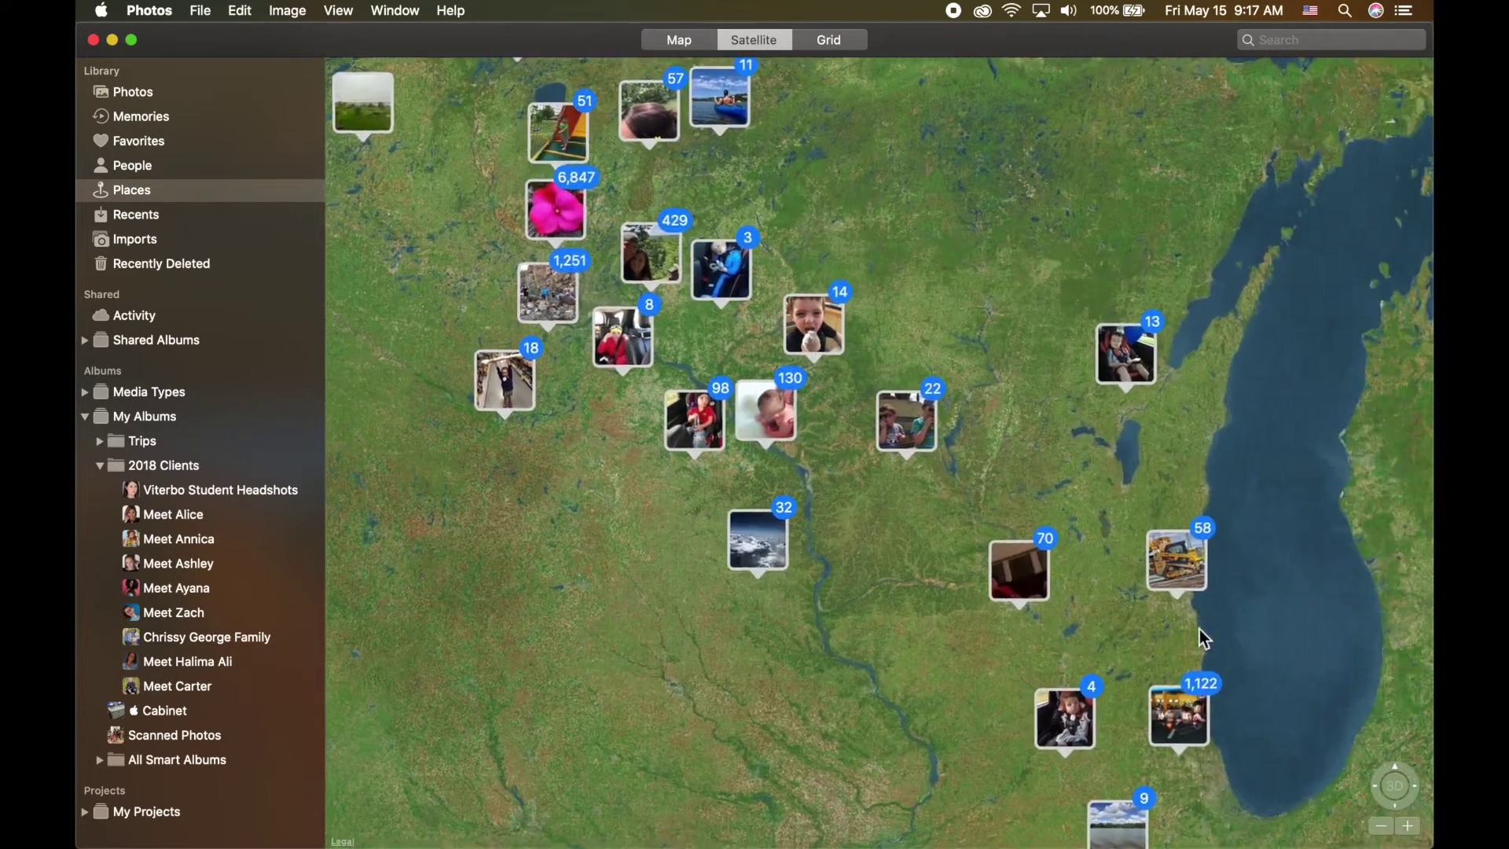
{"action": "scroll", "coordinate": [1199, 629], "scroll_direction": "up", "scroll_amount": 3}
{"action": "scroll", "coordinate": [977, 354], "scroll_direction": "up", "scroll_amount": 4}
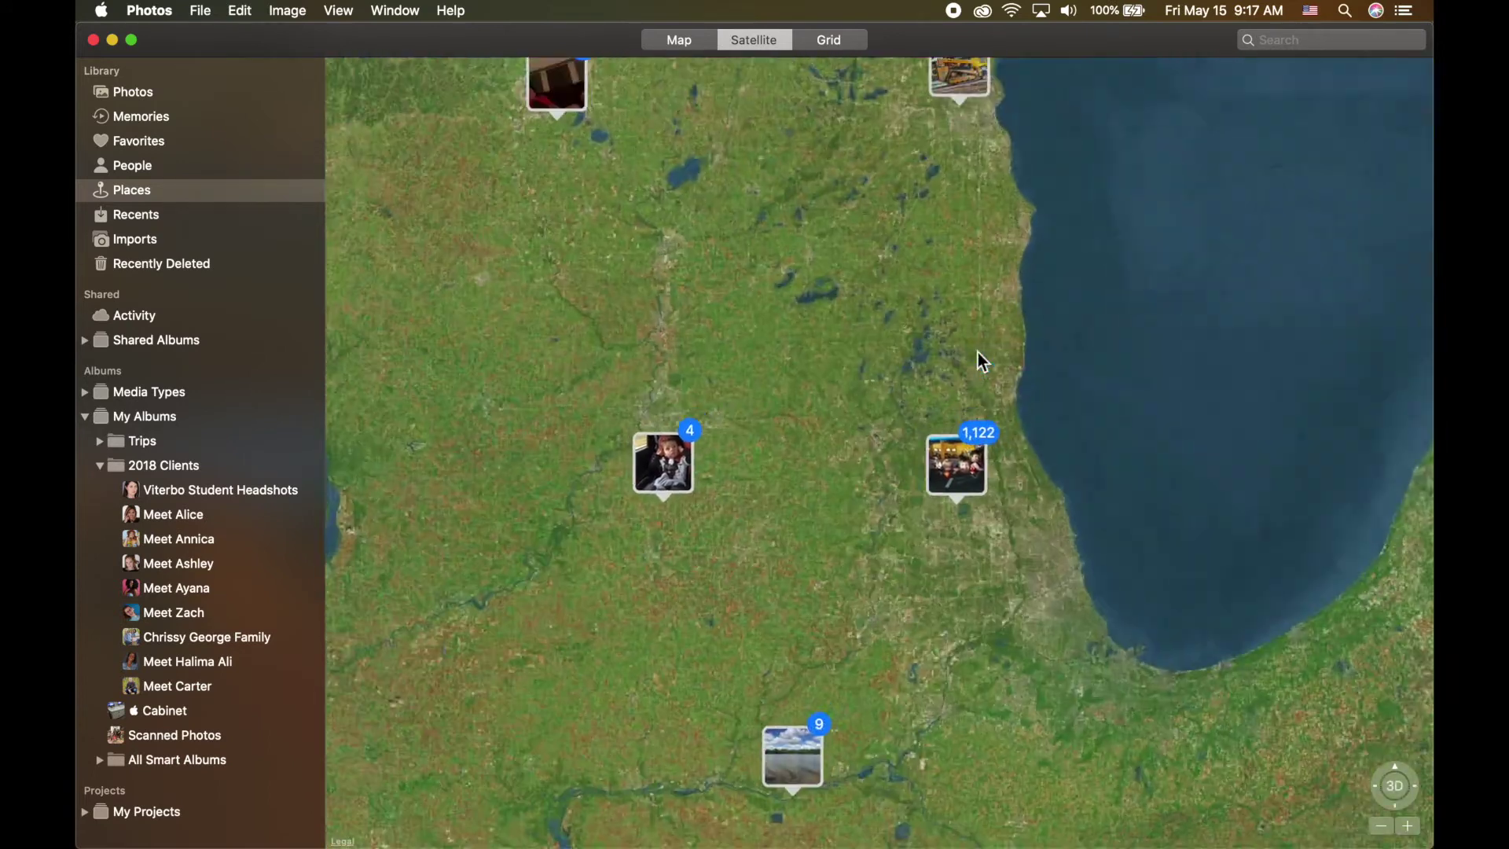
{"action": "scroll", "coordinate": [1003, 494], "scroll_direction": "up", "scroll_amount": 5}
{"action": "scroll", "coordinate": [795, 454], "scroll_direction": "up", "scroll_amount": 2}
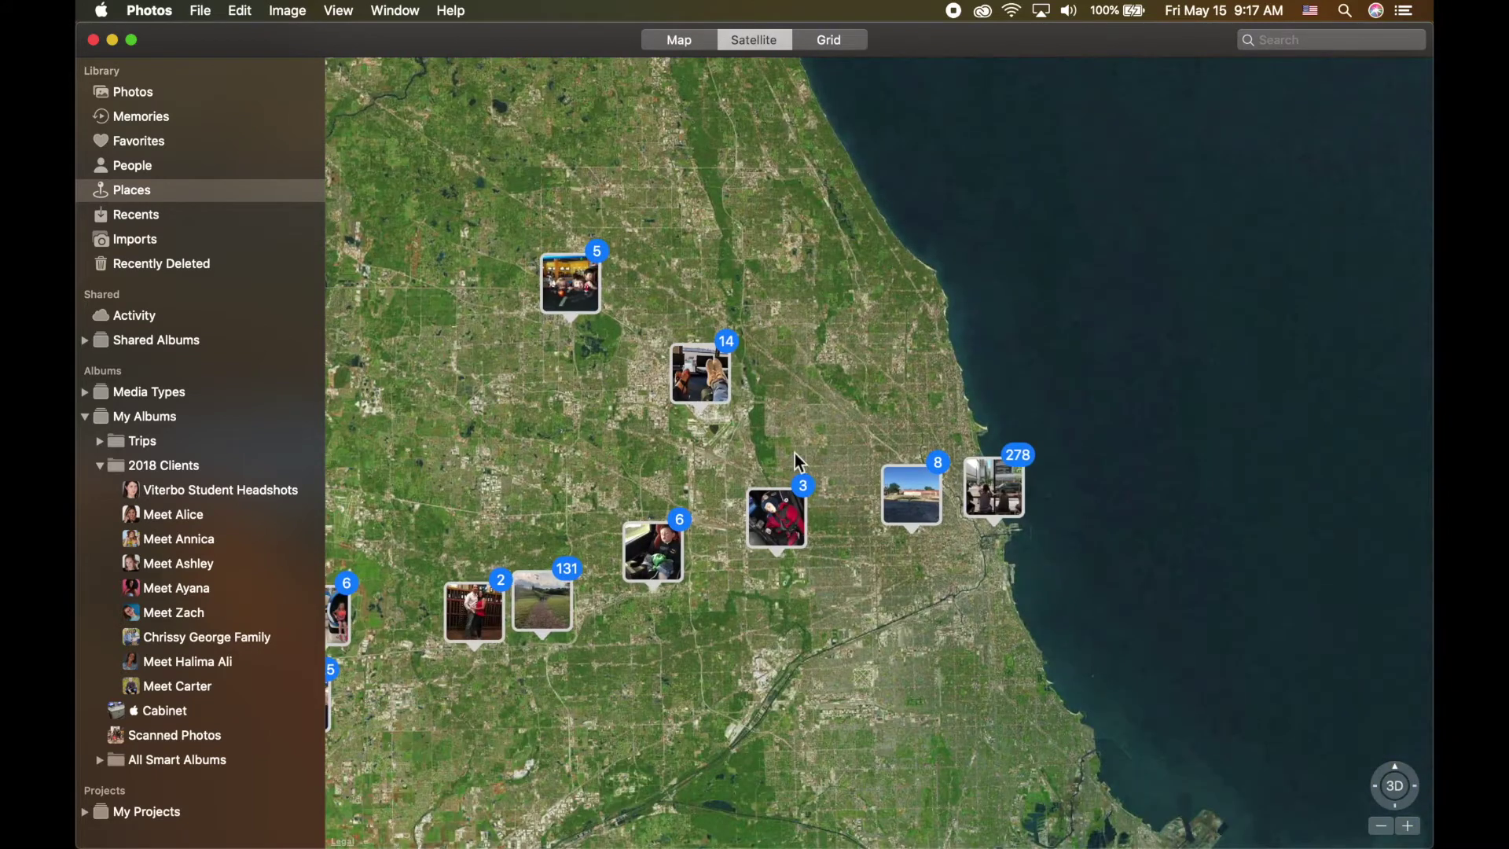
{"action": "scroll", "coordinate": [794, 453], "scroll_direction": "up", "scroll_amount": 4}
{"action": "scroll", "coordinate": [897, 383], "scroll_direction": "up", "scroll_amount": 5}
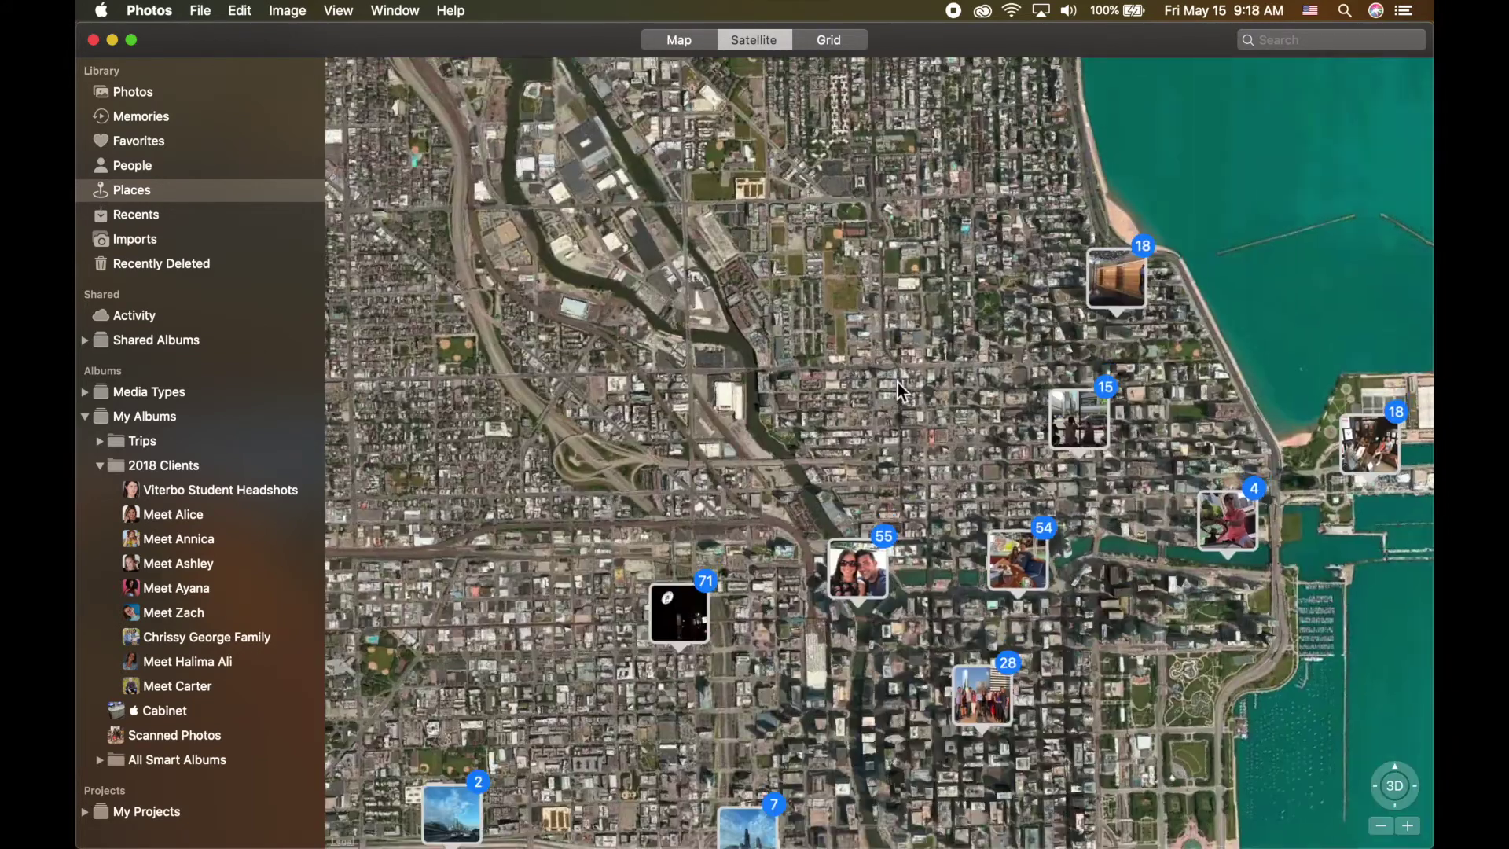
{"action": "scroll", "coordinate": [897, 383], "scroll_direction": "up", "scroll_amount": 5}
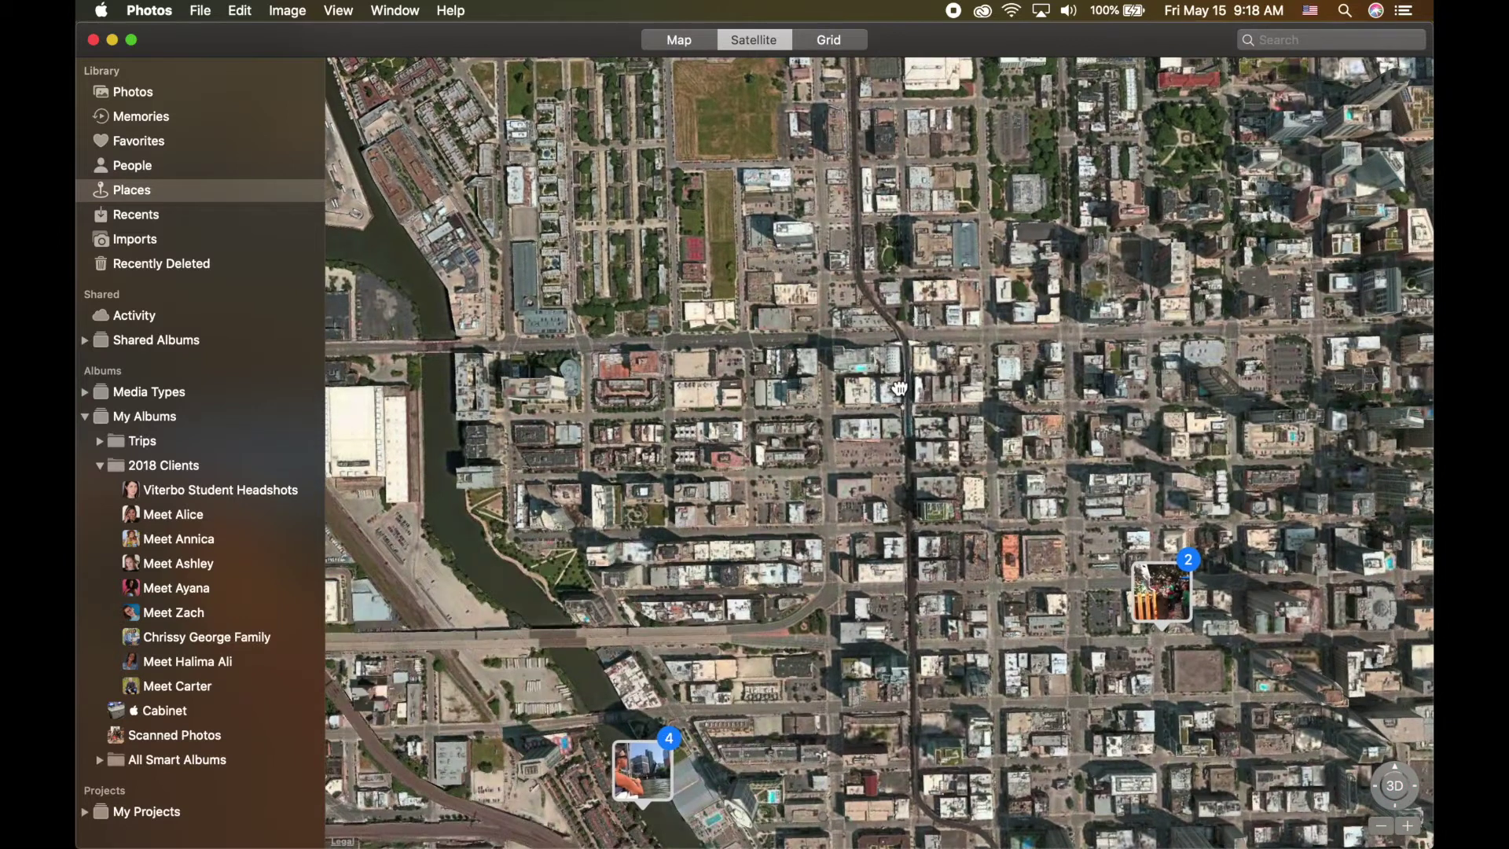
{"action": "scroll", "coordinate": [718, 250], "scroll_direction": "up", "scroll_amount": 3}
{"action": "left_click", "coordinate": [1396, 787]}
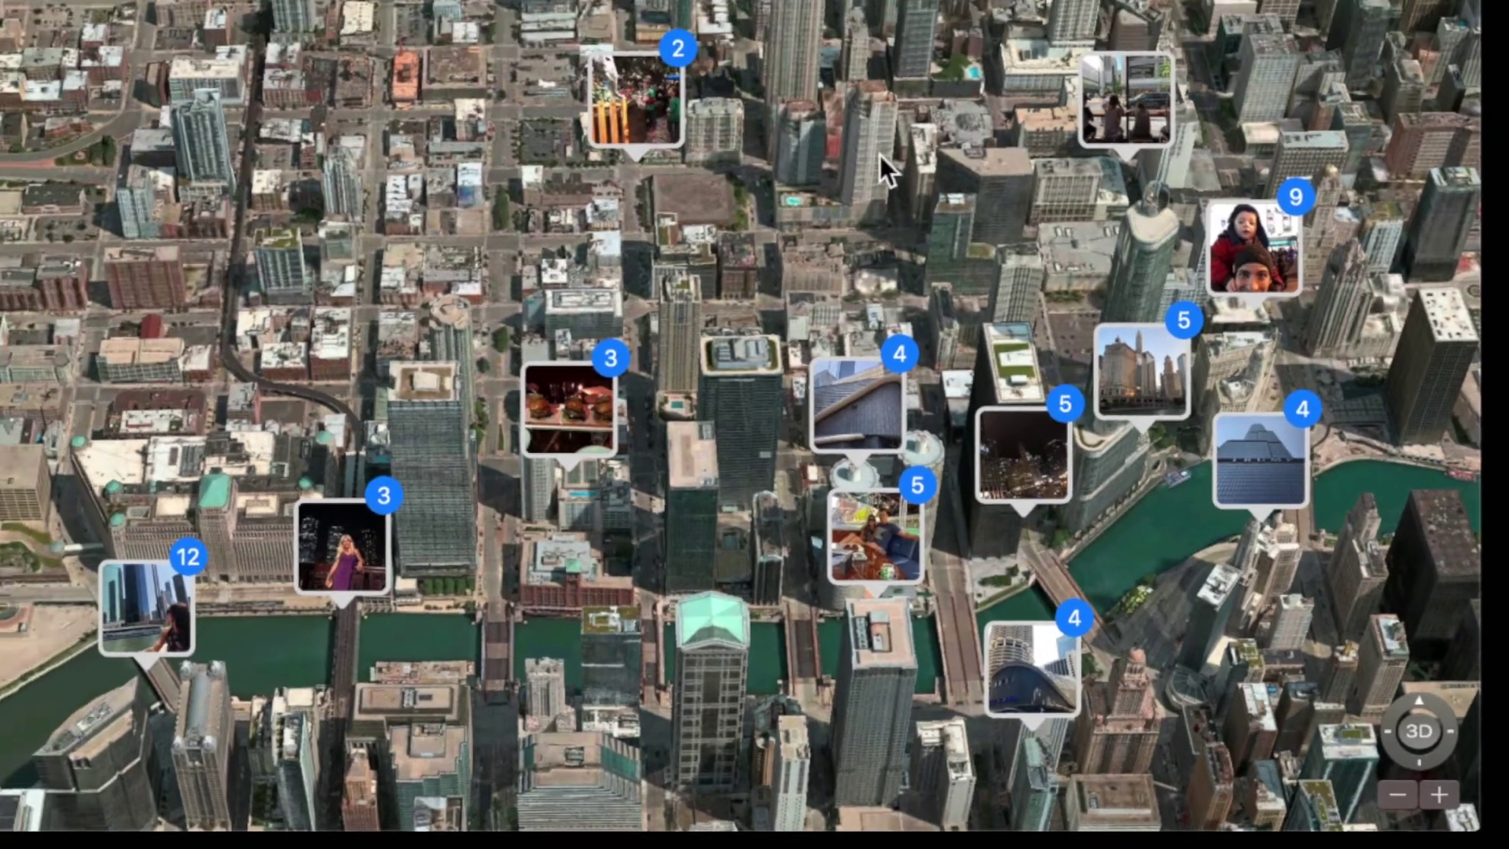
Step: Pan and rotate the 3D Chicago map over the river toward the lakefront park's clusters of 3 and 2
{"action": "left_click_drag", "start_coordinate": [843, 98], "coordinate": [809, 62]}
{"action": "scroll", "coordinate": [982, 594], "scroll_direction": "up", "scroll_amount": 10}
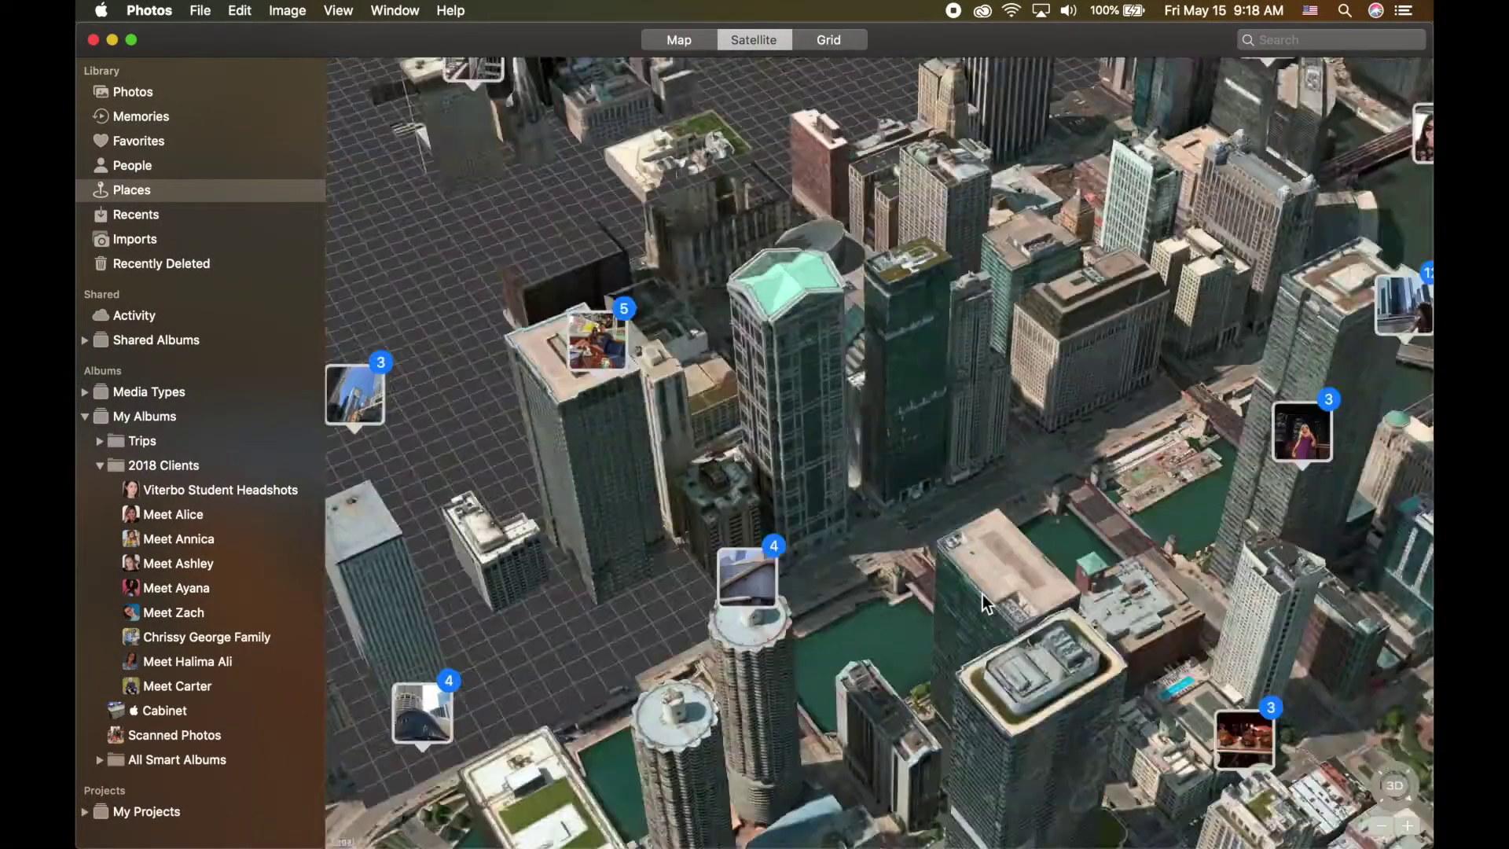
{"action": "scroll", "coordinate": [983, 602], "scroll_direction": "down", "scroll_amount": 5}
{"action": "left_click_drag", "start_coordinate": [932, 376], "coordinate": [1305, 408]}
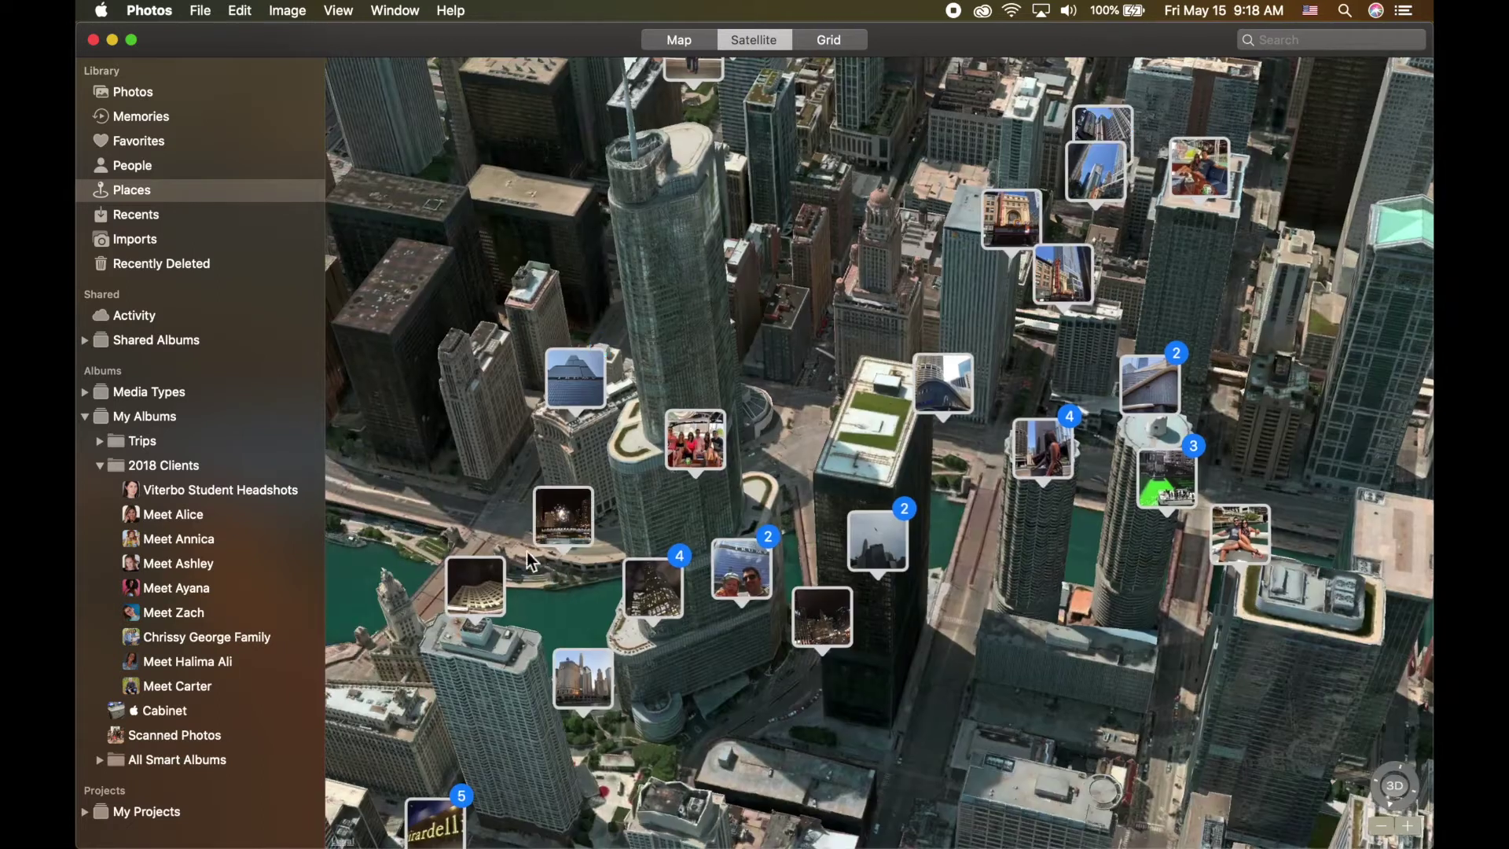
{"action": "left_click_drag", "start_coordinate": [492, 499], "coordinate": [731, 493]}
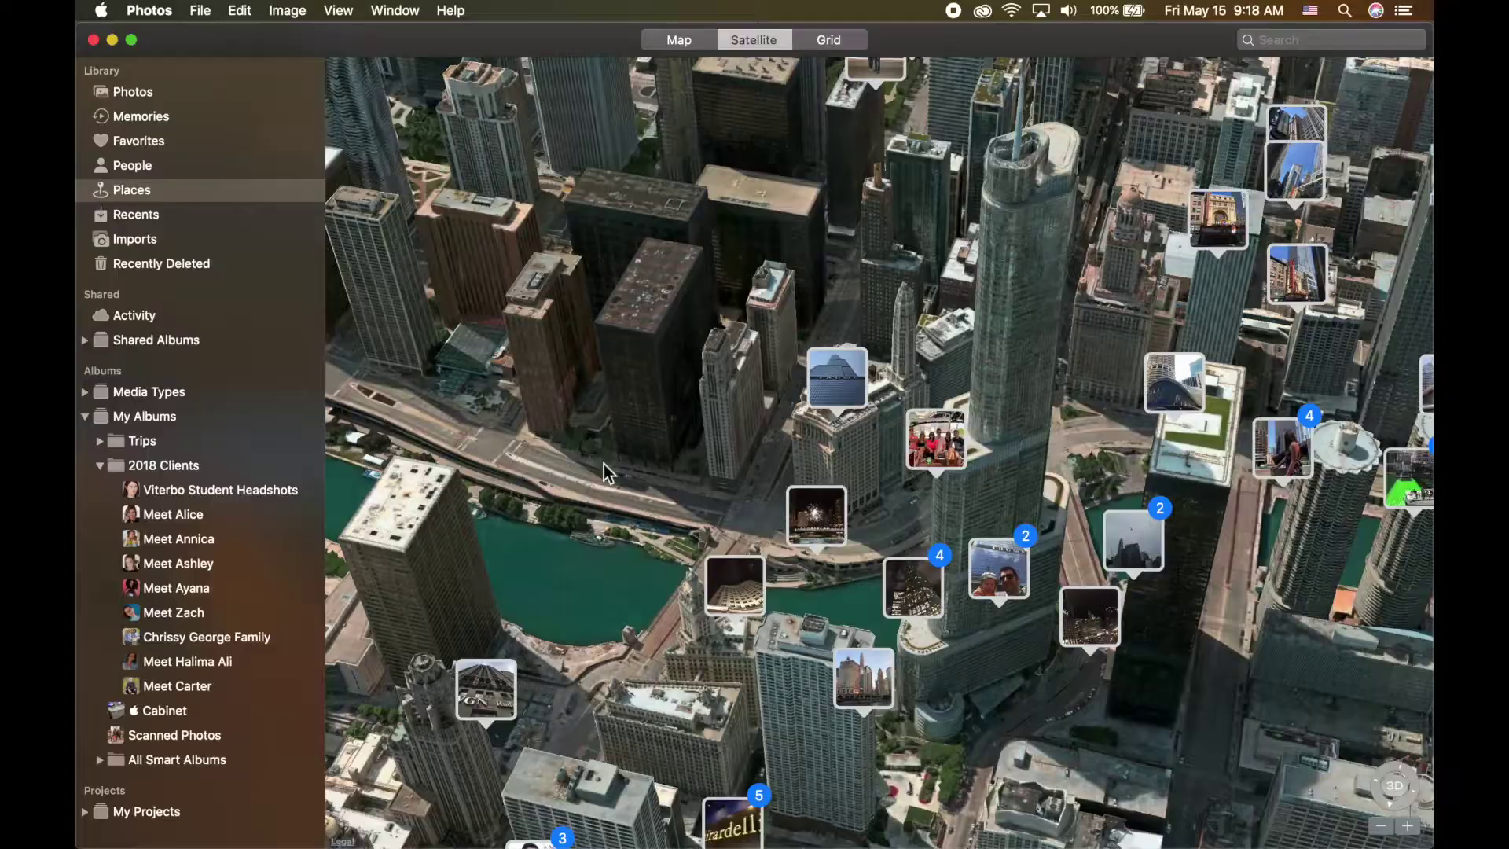
{"action": "left_click_drag", "start_coordinate": [603, 464], "coordinate": [456, 554]}
{"action": "scroll", "coordinate": [879, 451], "scroll_direction": "right", "scroll_amount": 10}
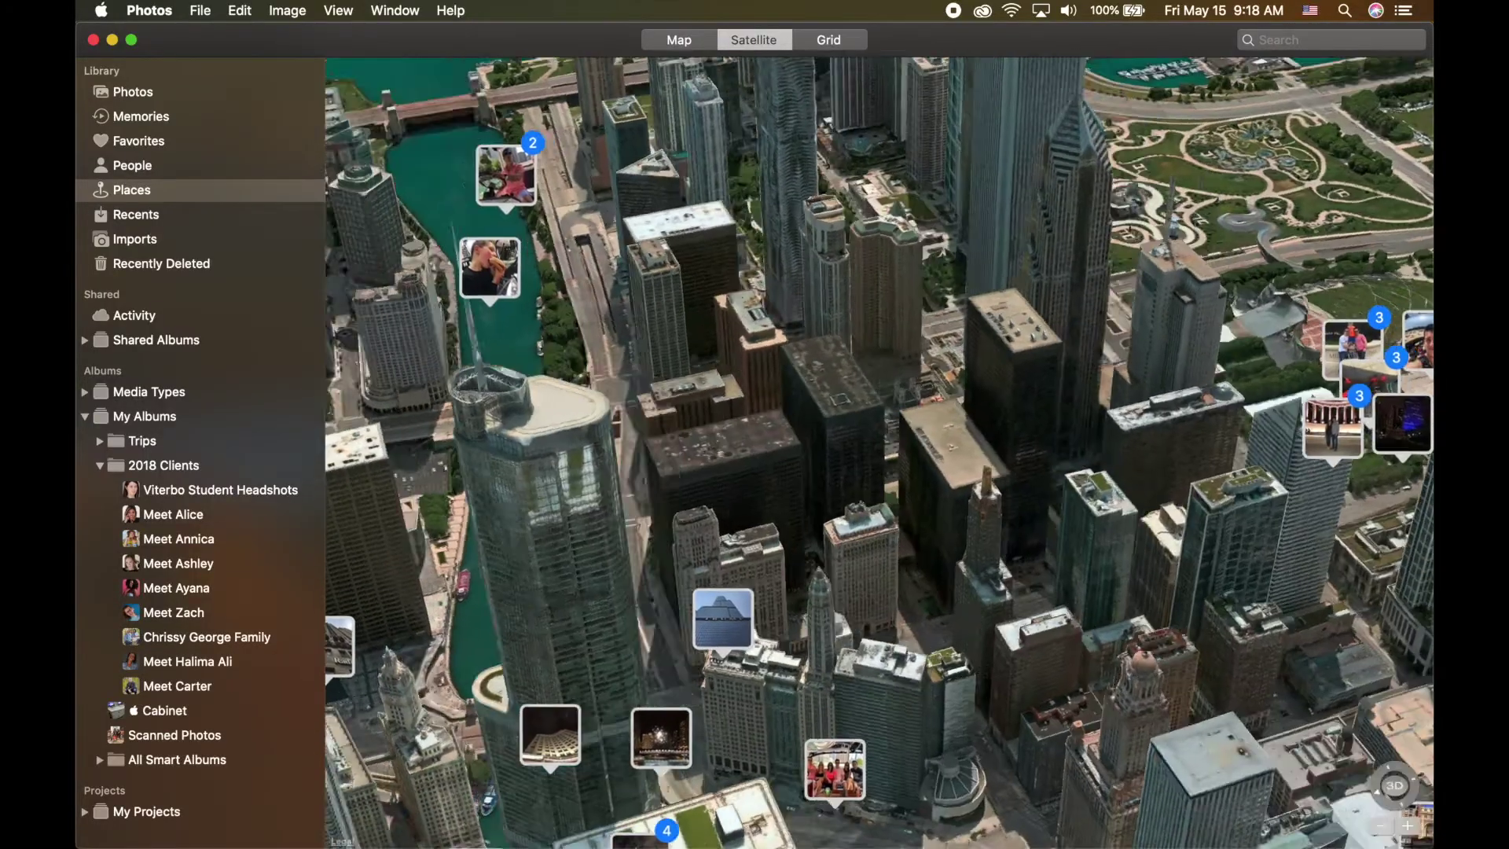
Step: Zoom to the Wrigley Building, open IMG_6684.JPG from the river bridge pin, then return to the map
{"action": "scroll", "coordinate": [879, 452], "scroll_direction": "right", "scroll_amount": 15}
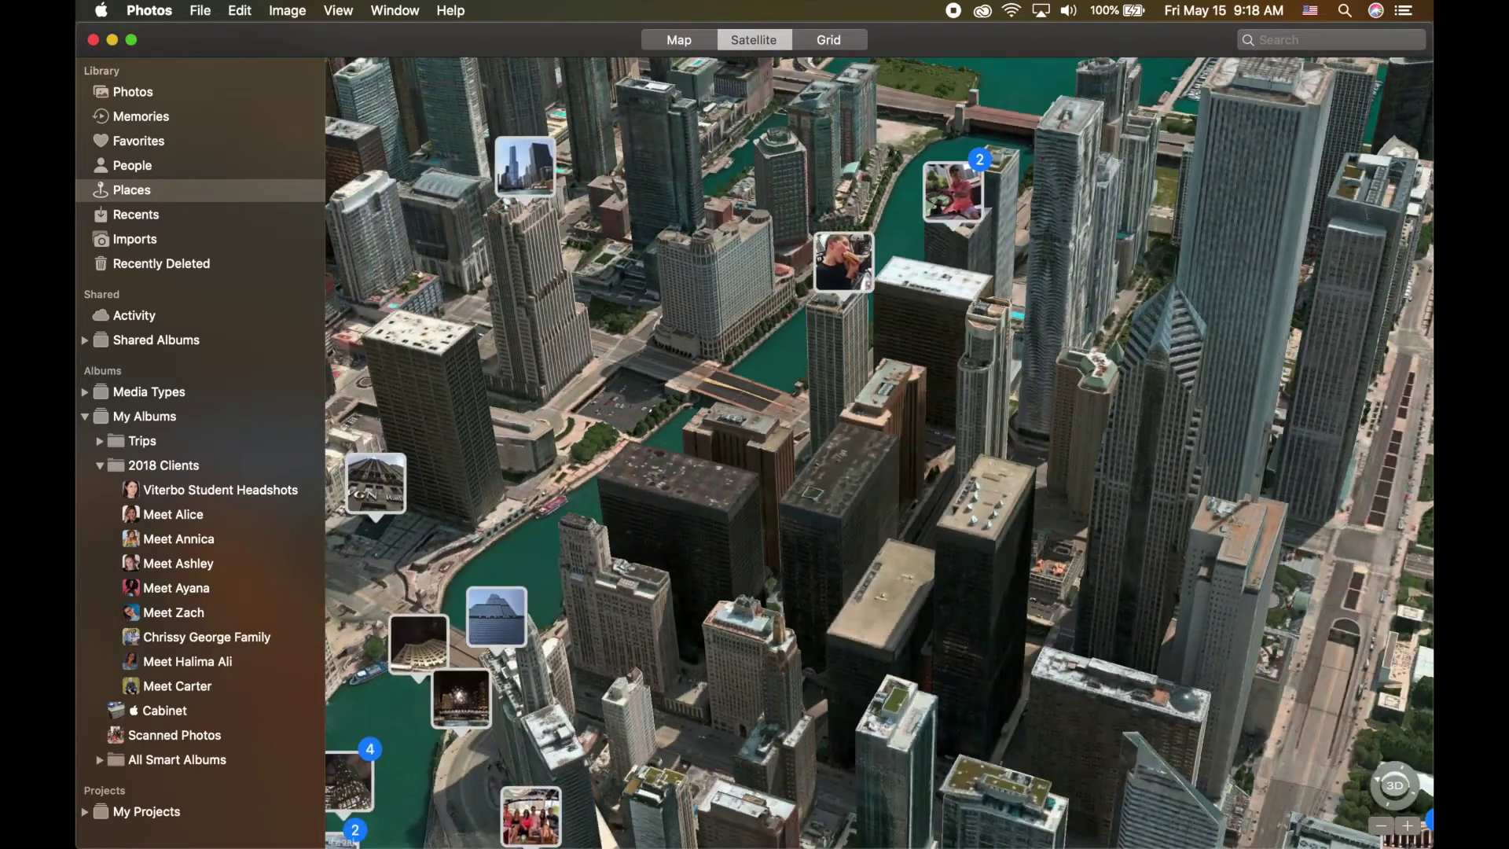
{"action": "scroll", "coordinate": [878, 452], "scroll_direction": "left", "scroll_amount": 5}
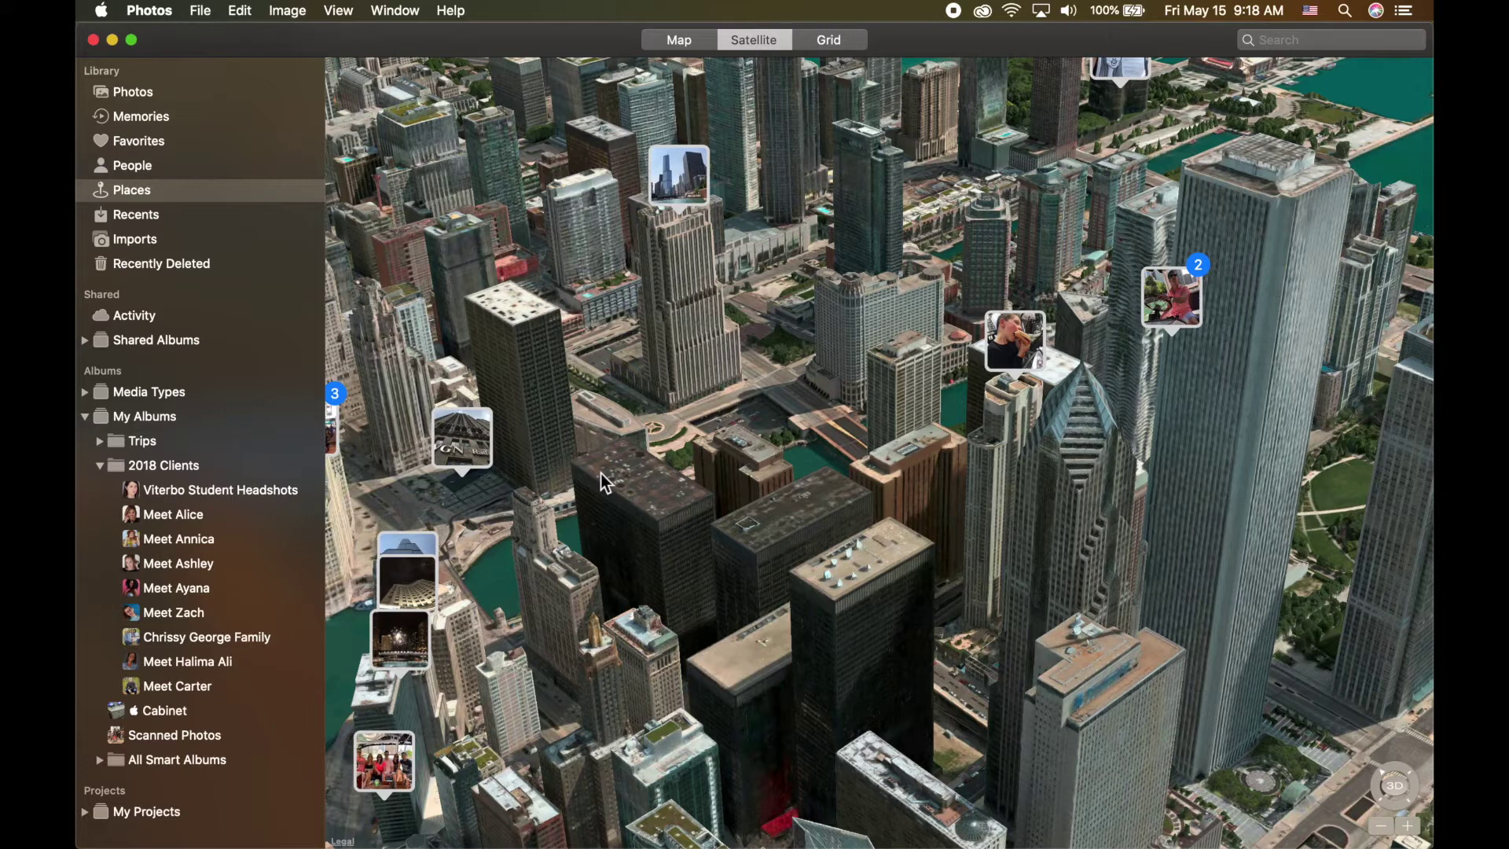
{"action": "scroll", "coordinate": [553, 475], "scroll_direction": "left", "scroll_amount": 10}
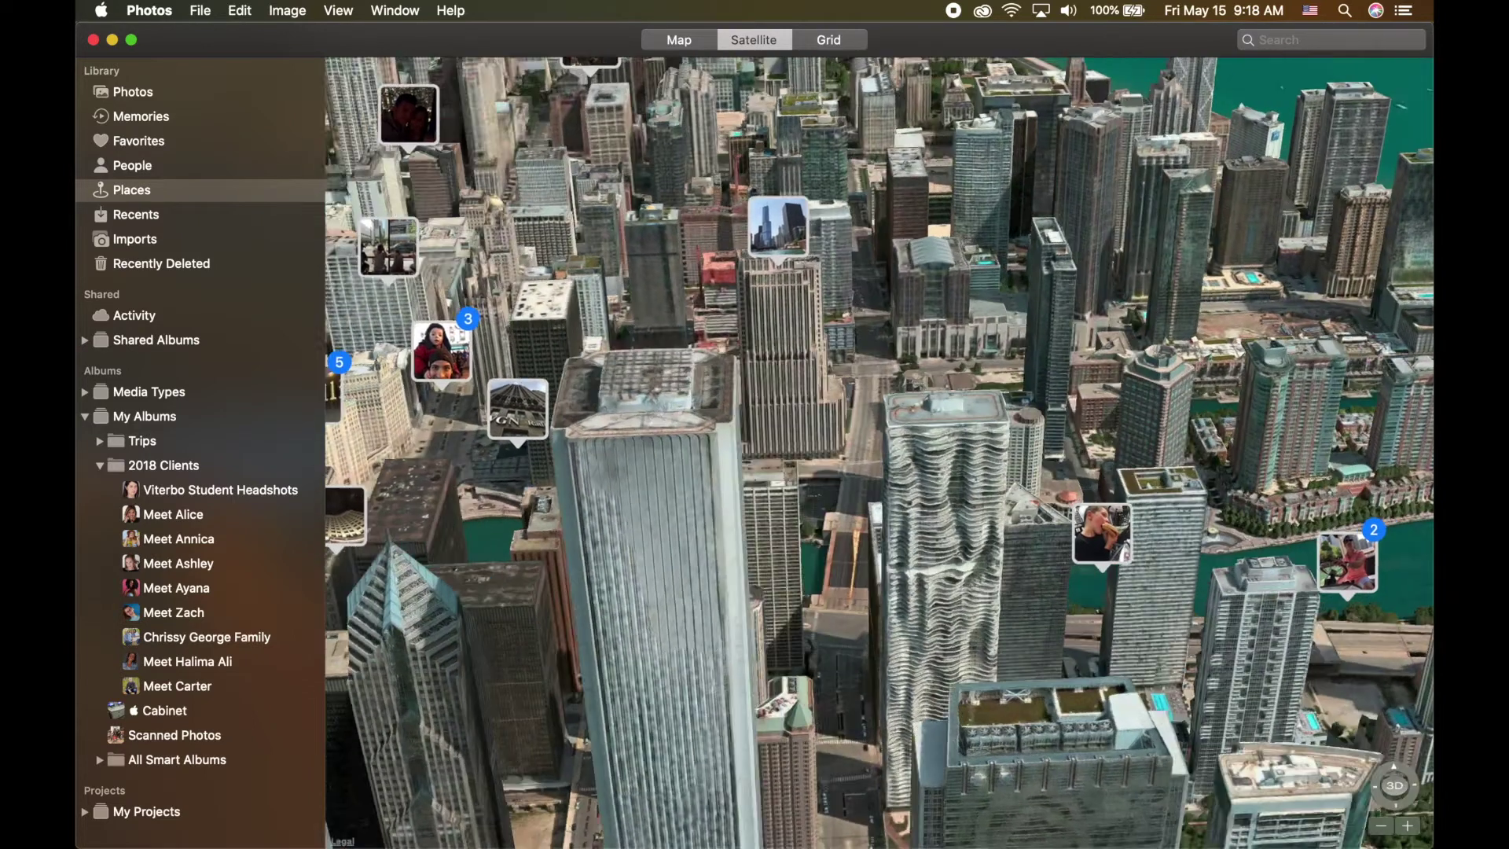
{"action": "scroll", "coordinate": [878, 452], "scroll_direction": "up", "scroll_amount": 10}
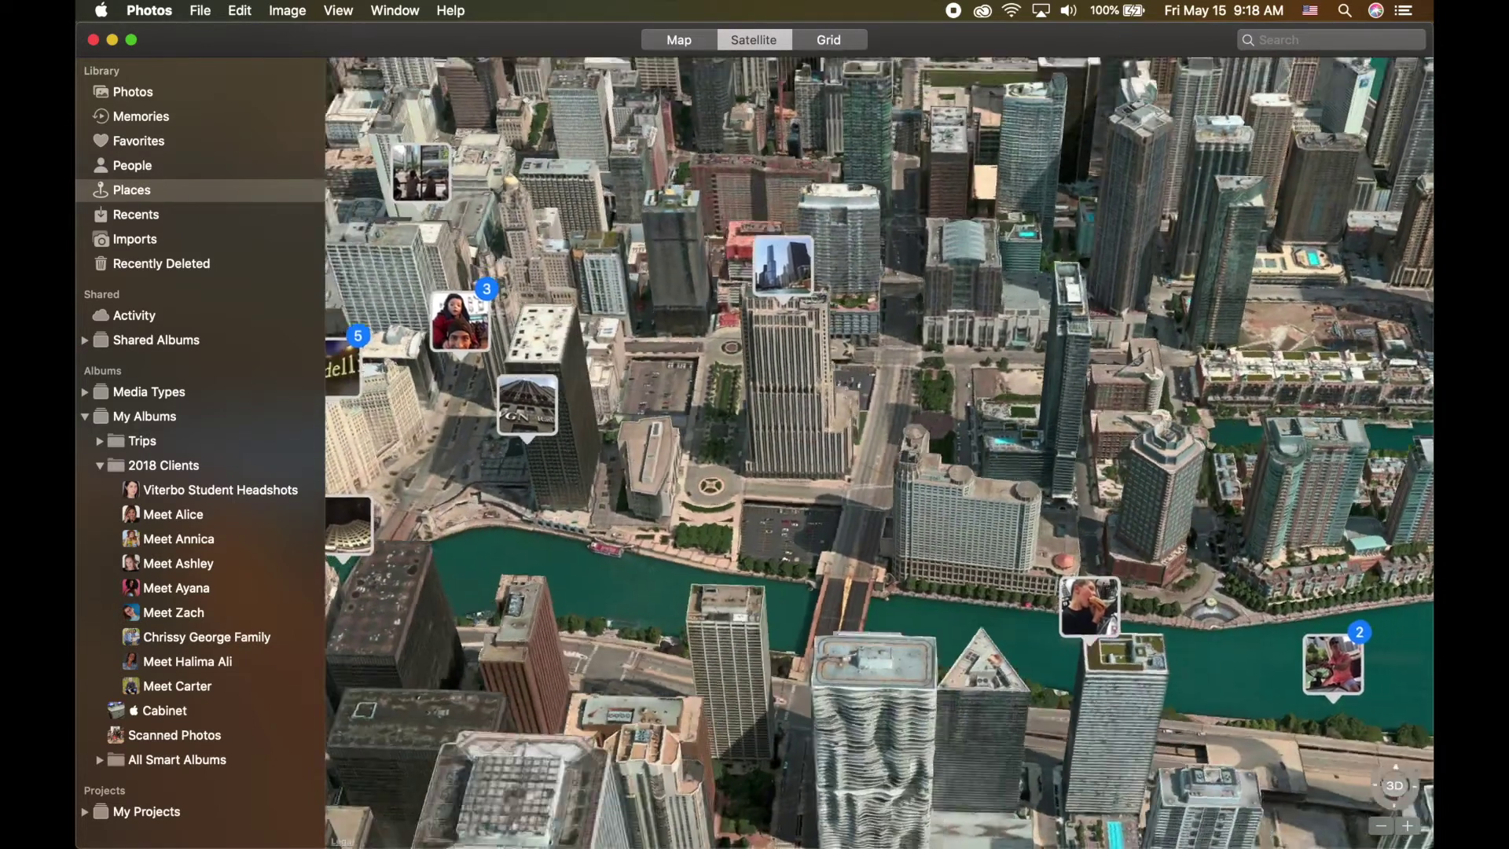
{"action": "scroll", "coordinate": [878, 452], "scroll_direction": "up", "scroll_amount": 10}
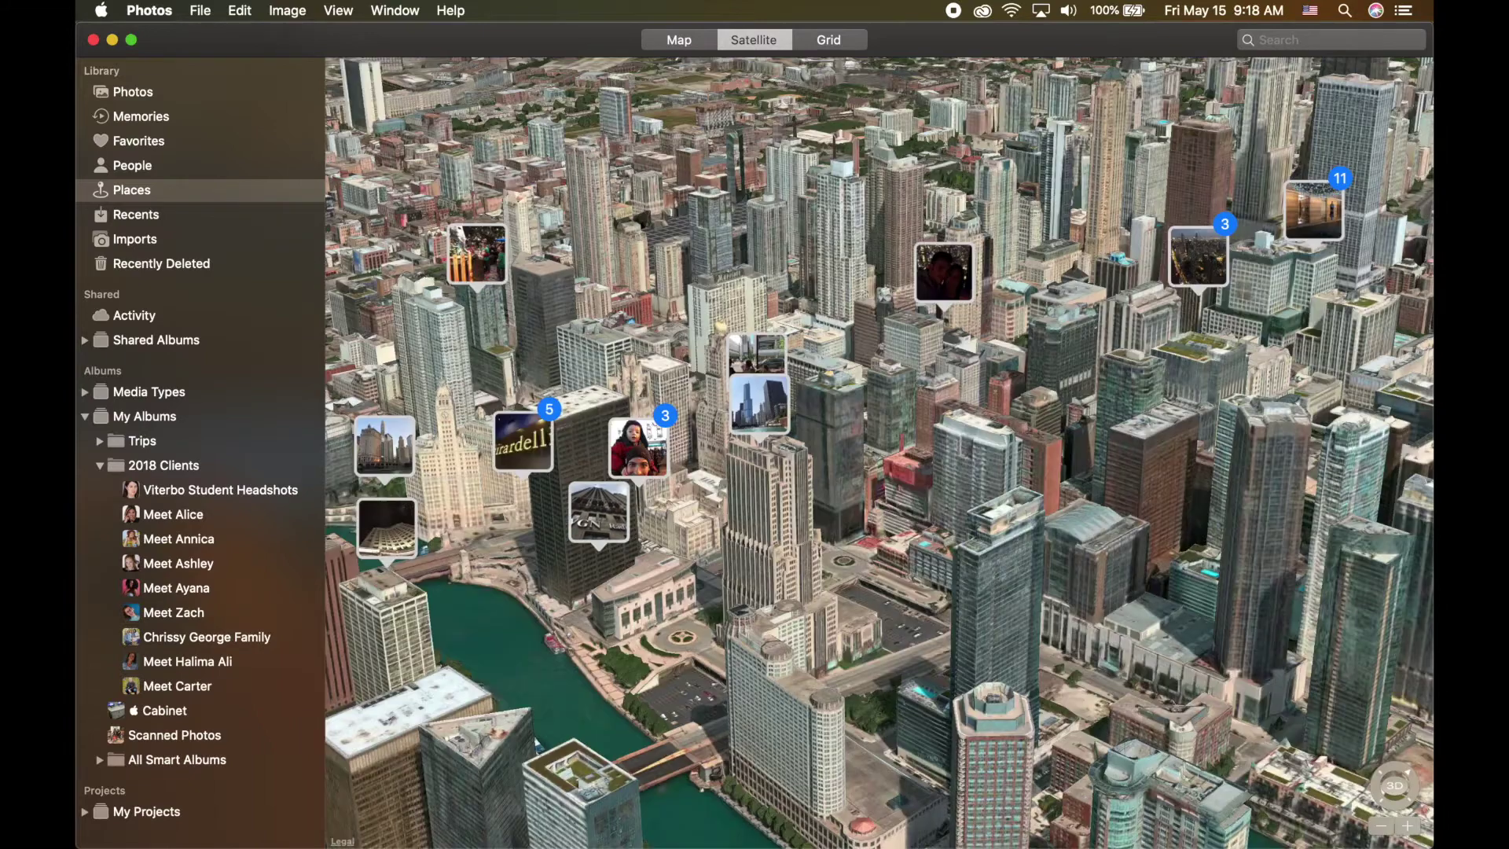
{"action": "scroll", "coordinate": [553, 474], "scroll_direction": "down", "scroll_amount": 10}
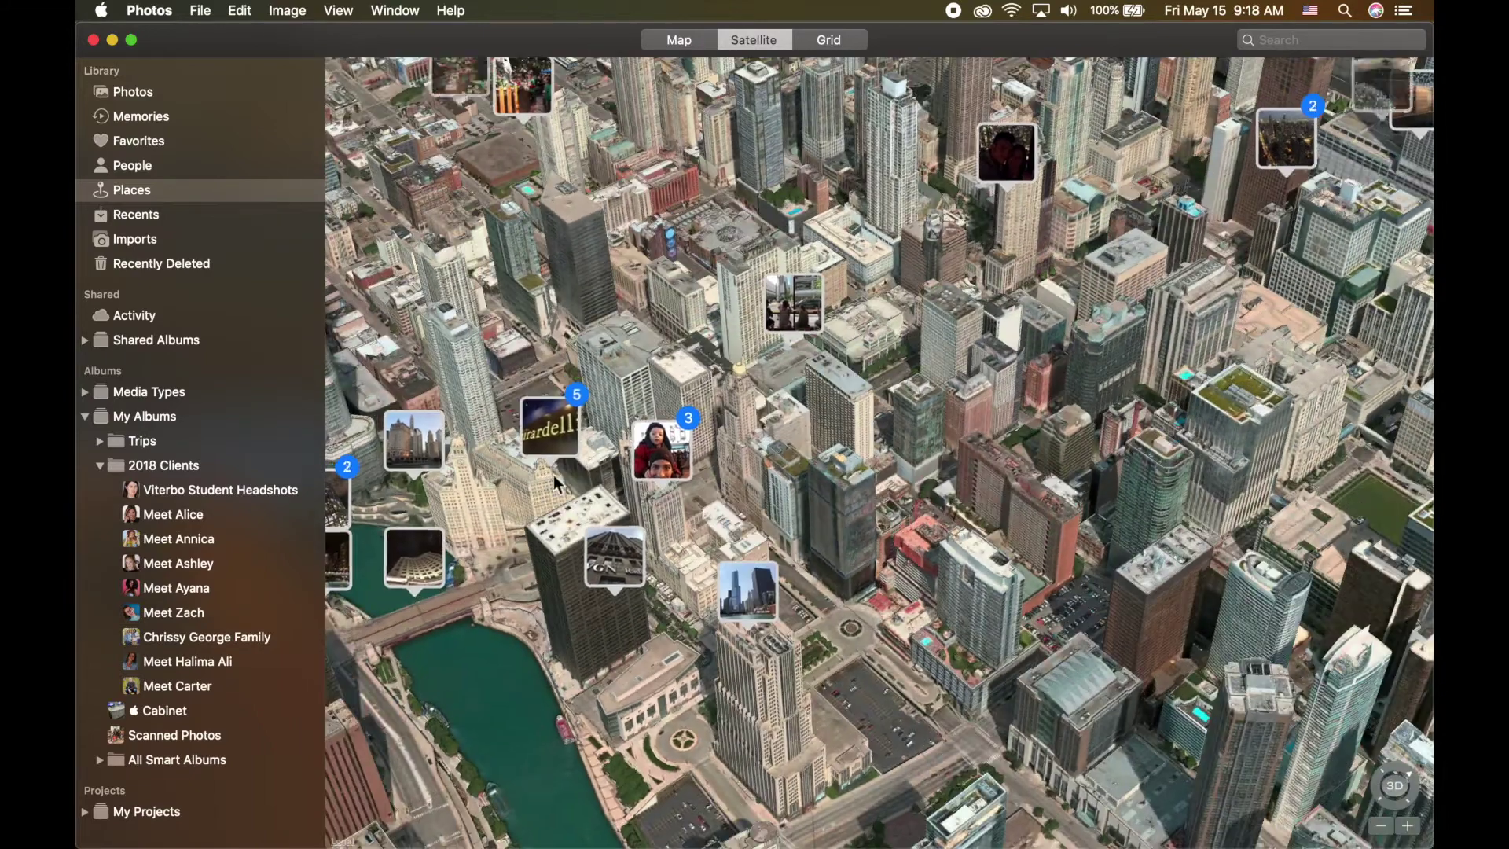
{"action": "scroll", "coordinate": [607, 256], "scroll_direction": "left", "scroll_amount": 10}
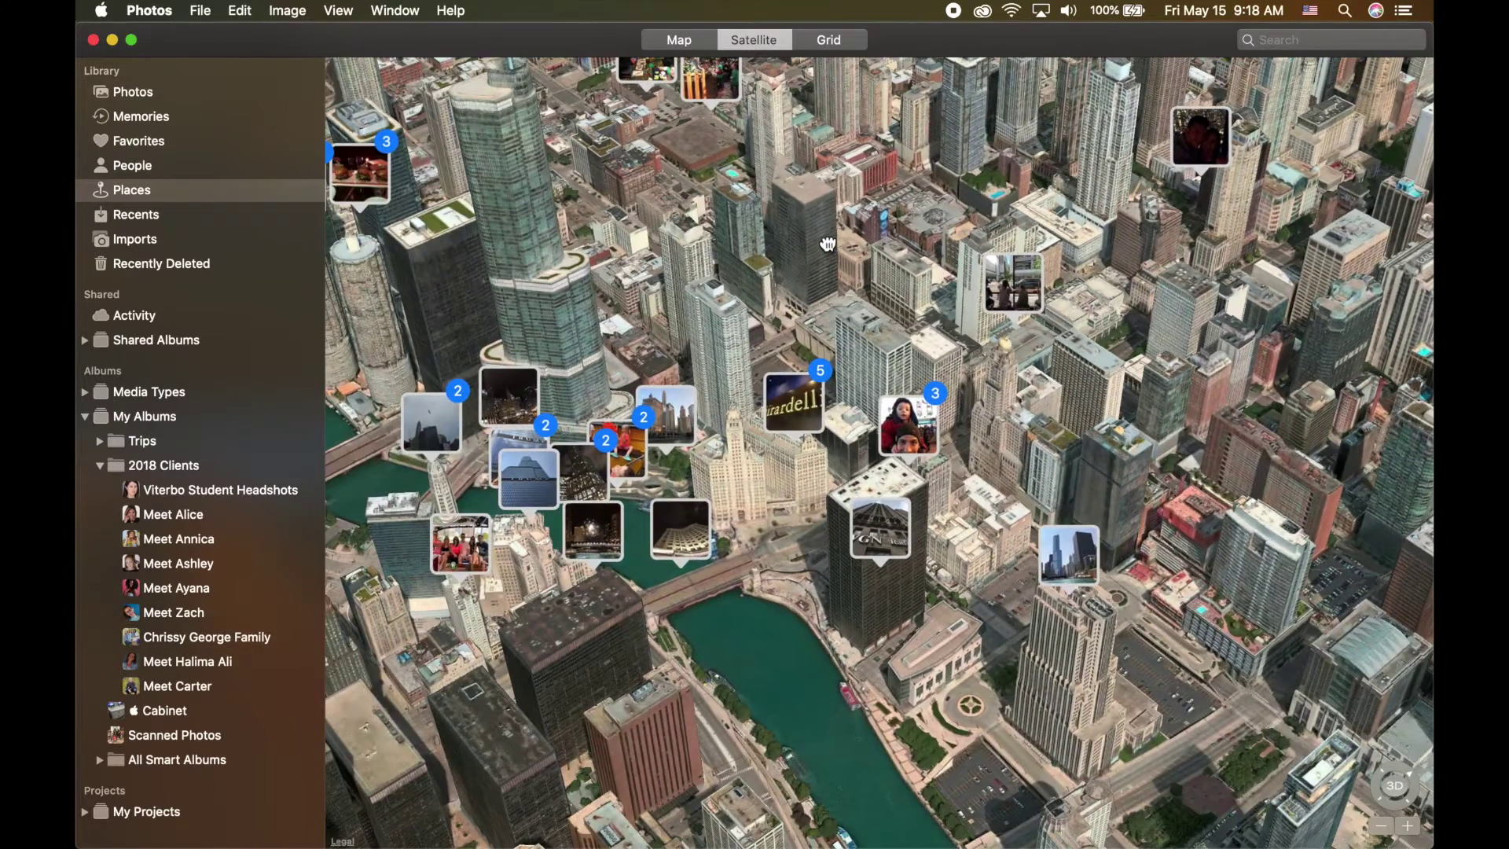
{"action": "scroll", "coordinate": [610, 585], "scroll_direction": "up", "scroll_amount": 10}
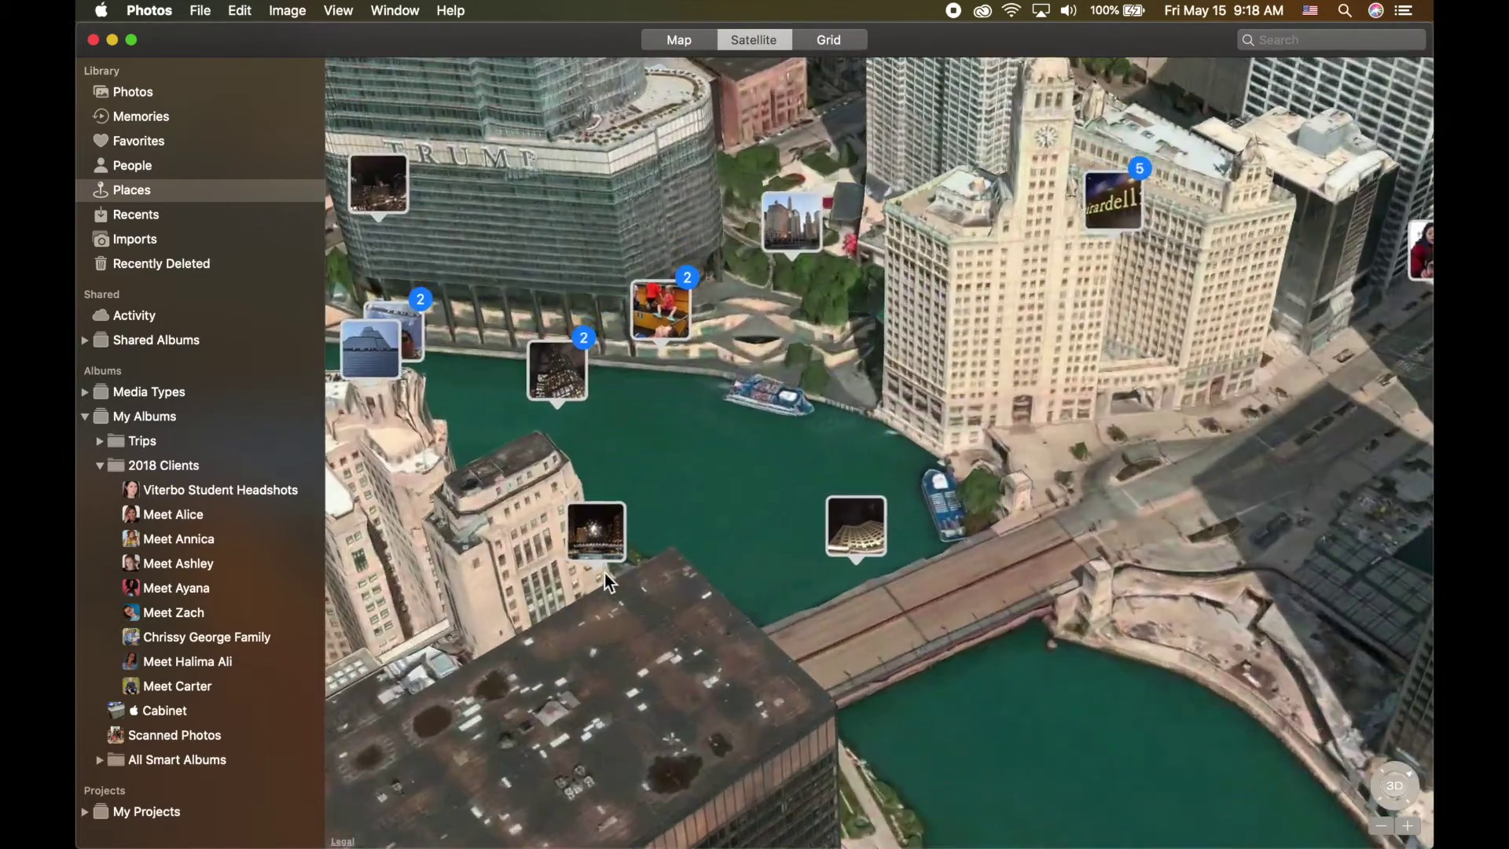
{"action": "scroll", "coordinate": [808, 686], "scroll_direction": "up", "scroll_amount": 10}
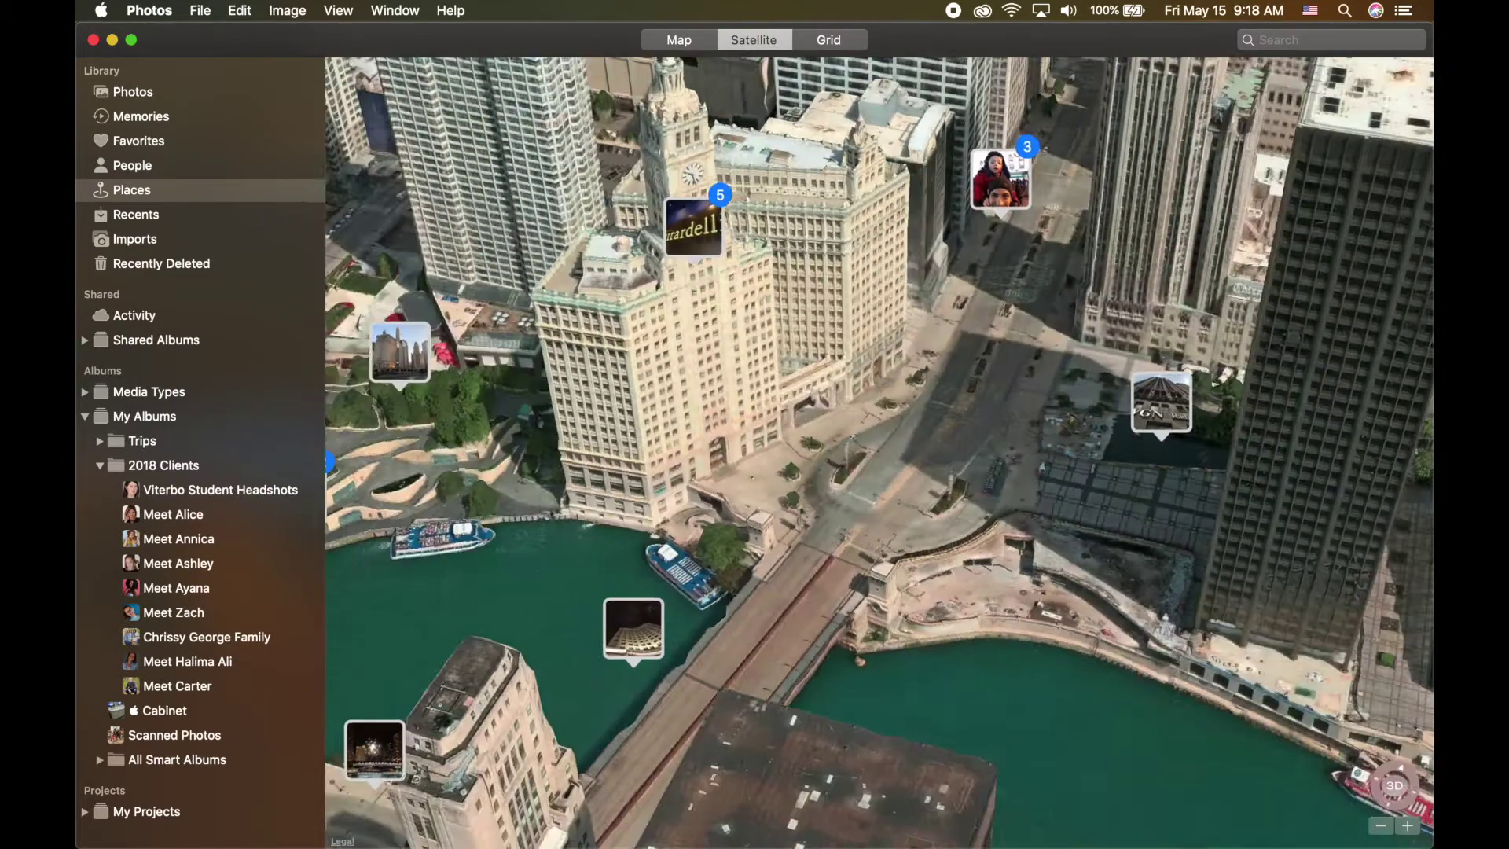
{"action": "scroll", "coordinate": [878, 453], "scroll_direction": "left", "scroll_amount": 10}
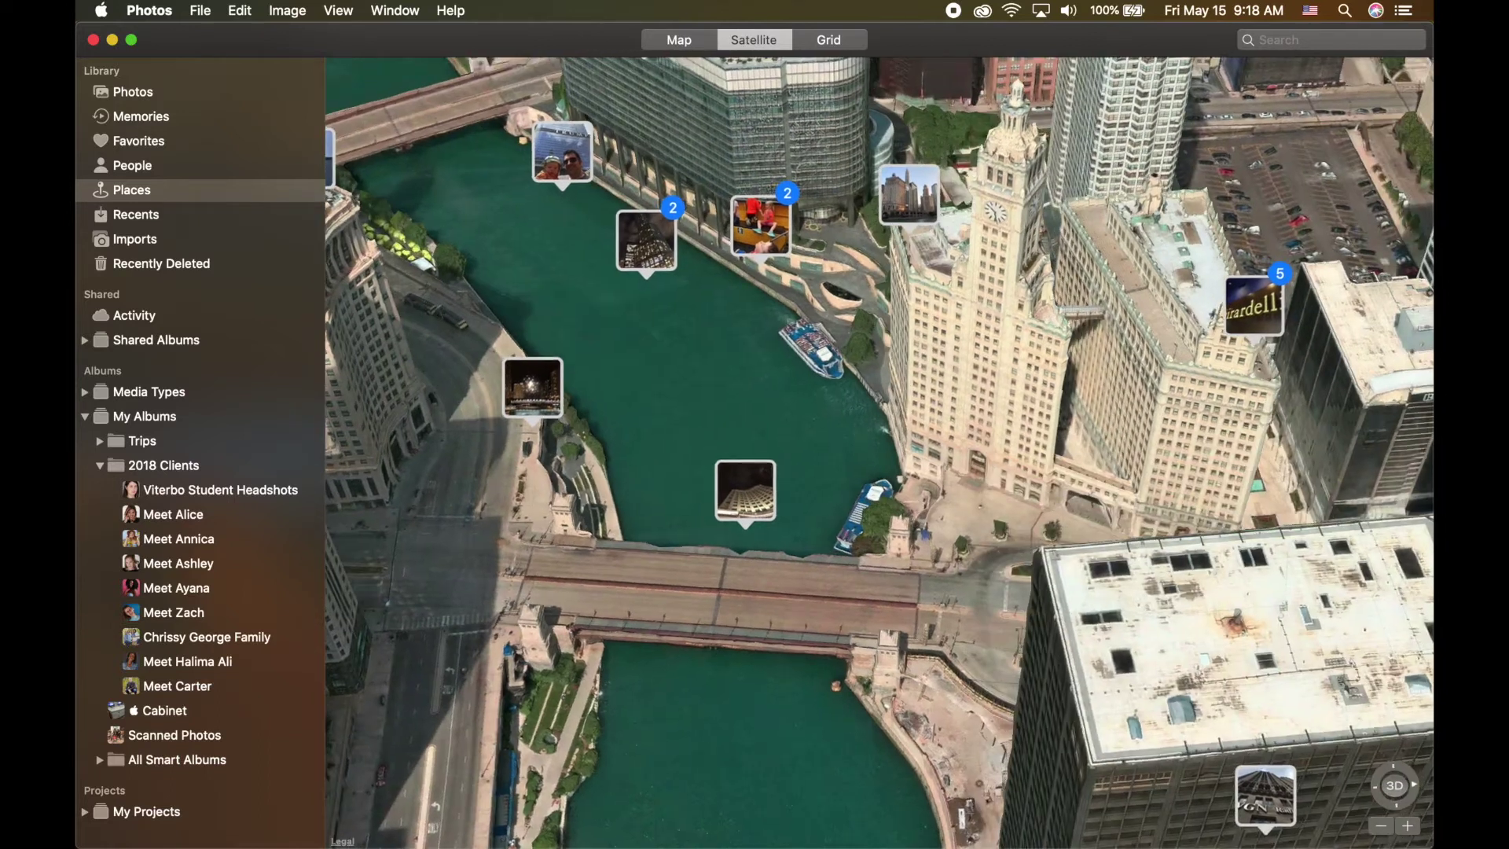
{"action": "scroll", "coordinate": [877, 453], "scroll_direction": "left", "scroll_amount": 5}
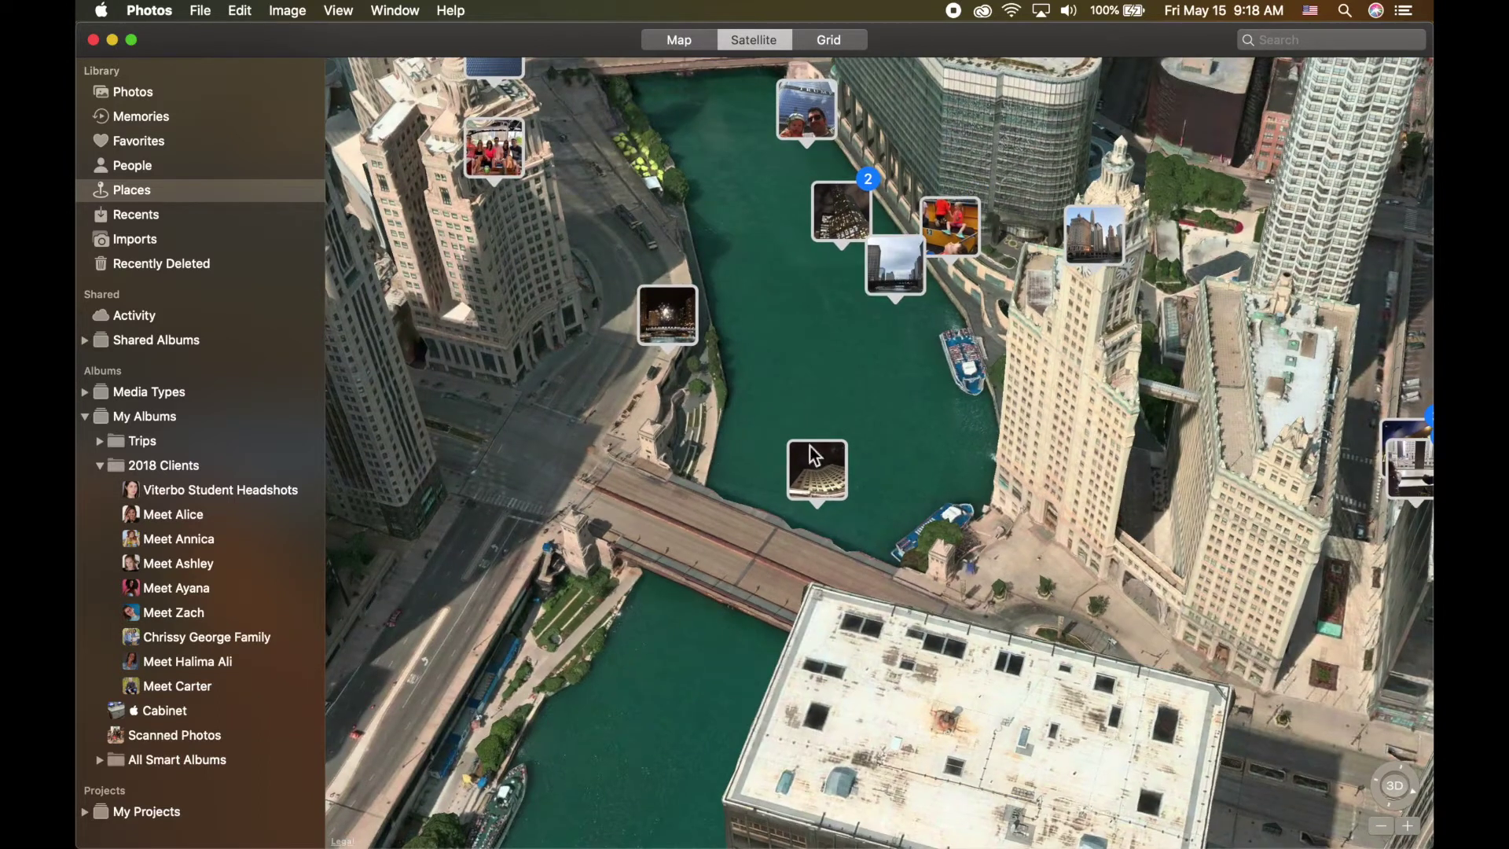
{"action": "left_click", "coordinate": [814, 479]}
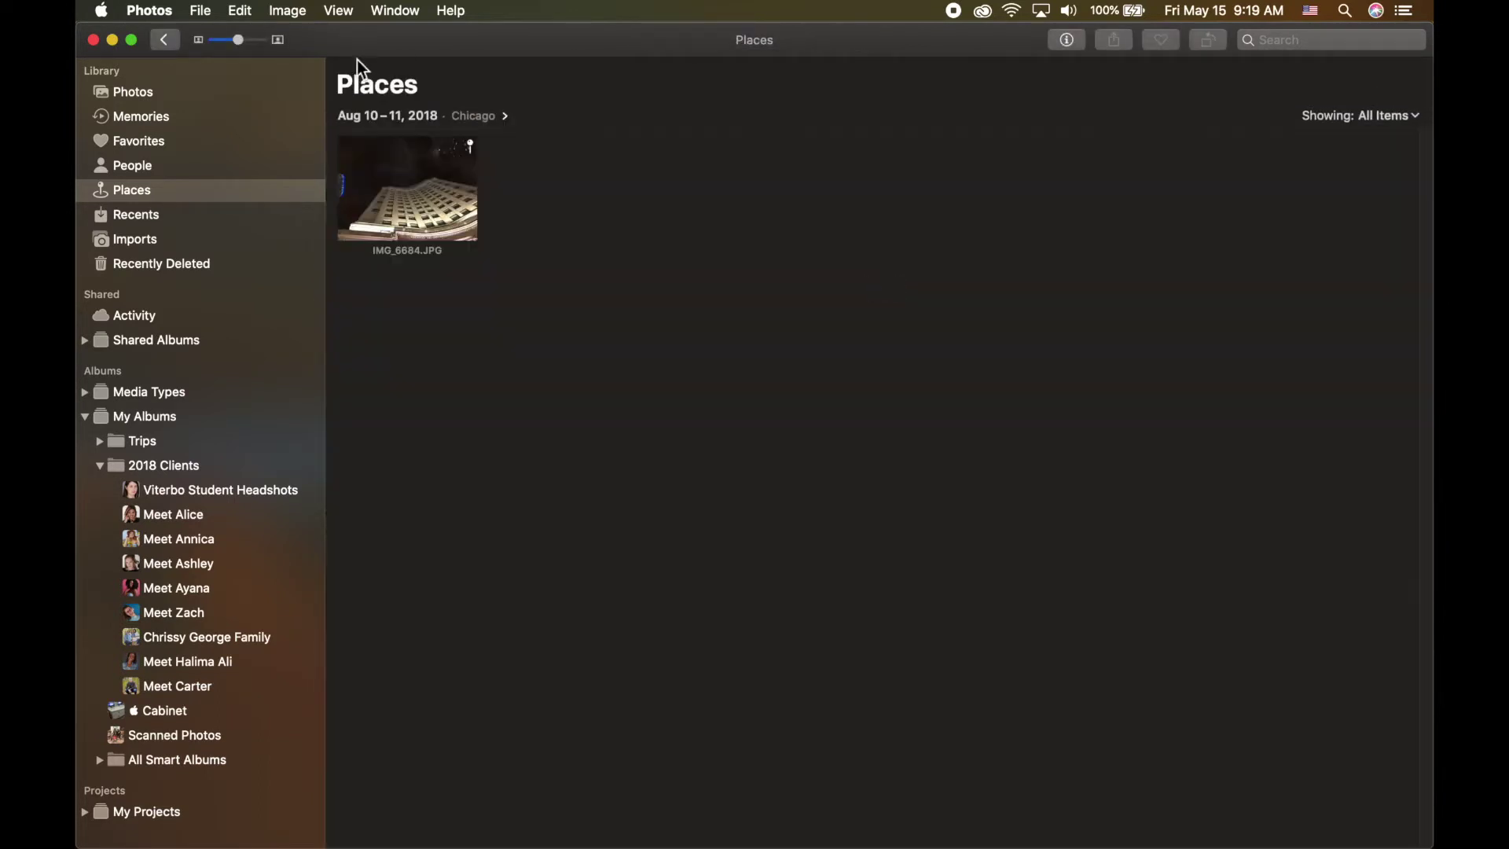
{"action": "left_click", "coordinate": [165, 40]}
Step: Move the satellite map up the river to the Marina City pins holding IMG_3273.MOV
{"action": "scroll", "coordinate": [831, 552], "scroll_direction": "up", "scroll_amount": 5}
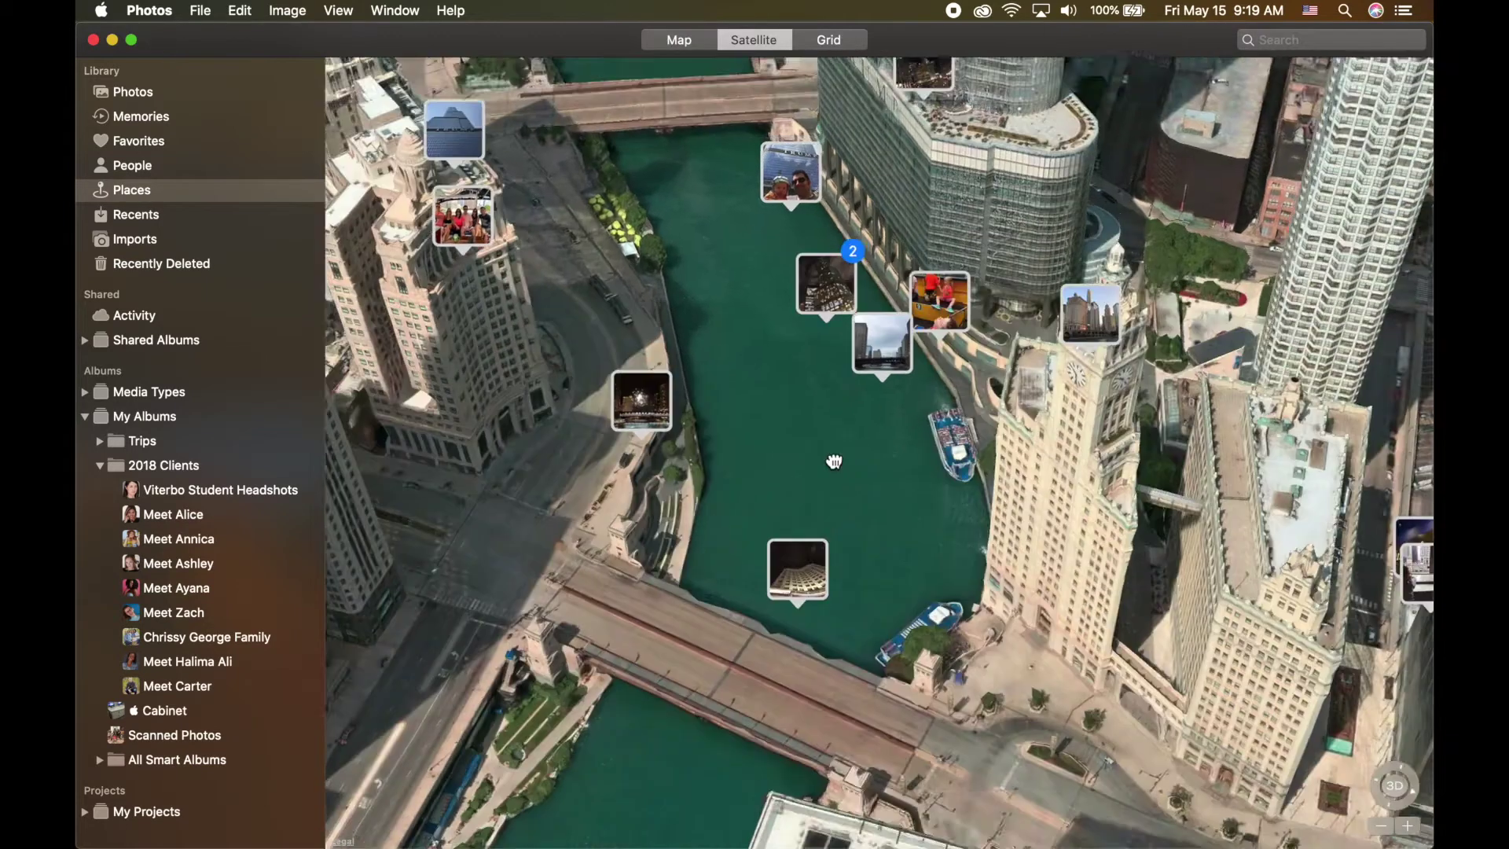
{"action": "left_click_drag", "start_coordinate": [831, 552], "coordinate": [862, 629]}
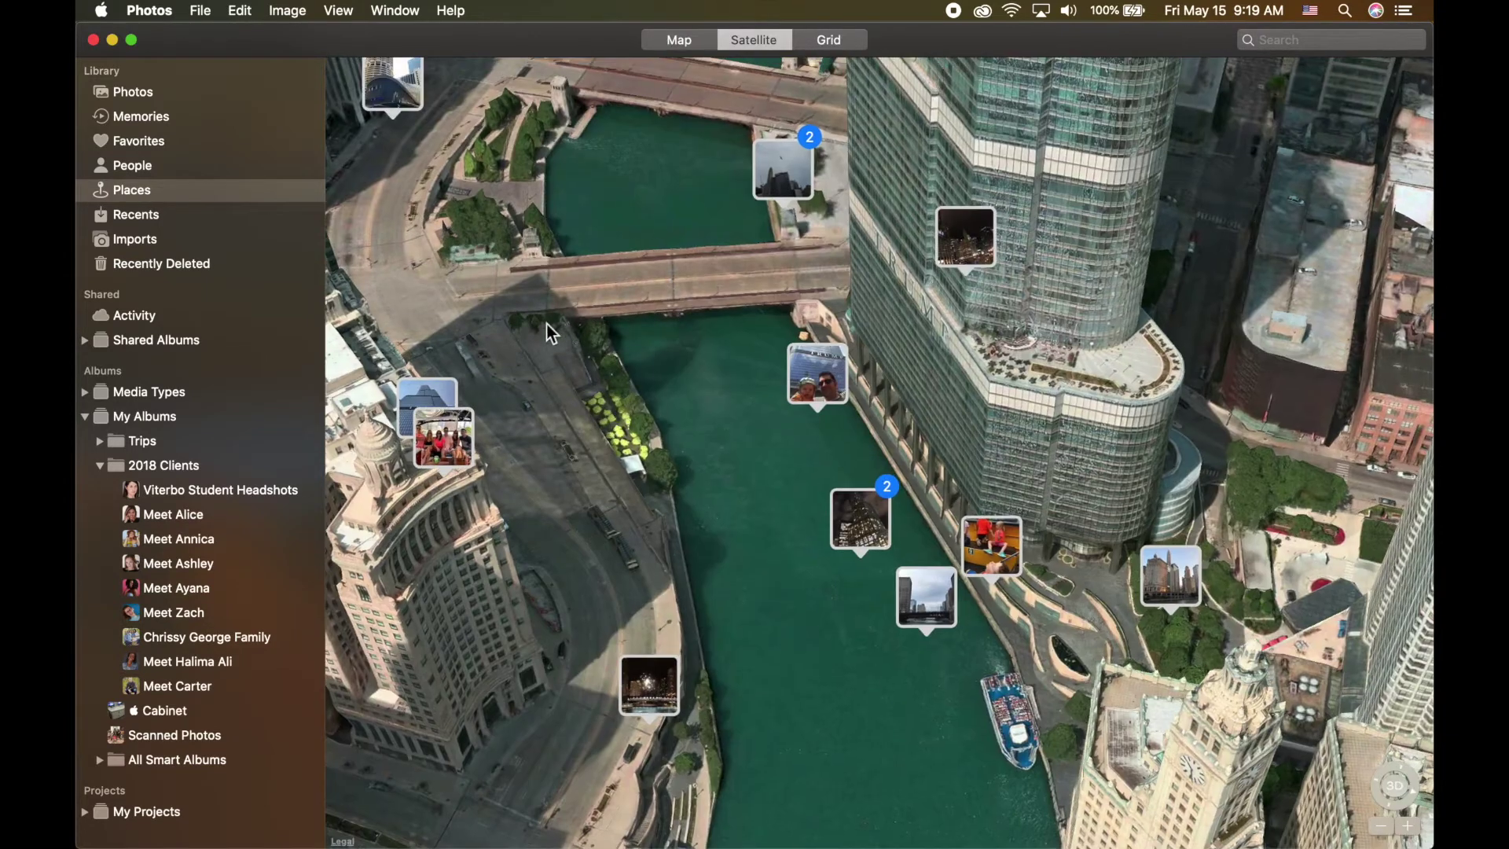
{"action": "left_click_drag", "start_coordinate": [550, 334], "coordinate": [759, 743]}
{"action": "left_click_drag", "start_coordinate": [965, 252], "coordinate": [871, 445]}
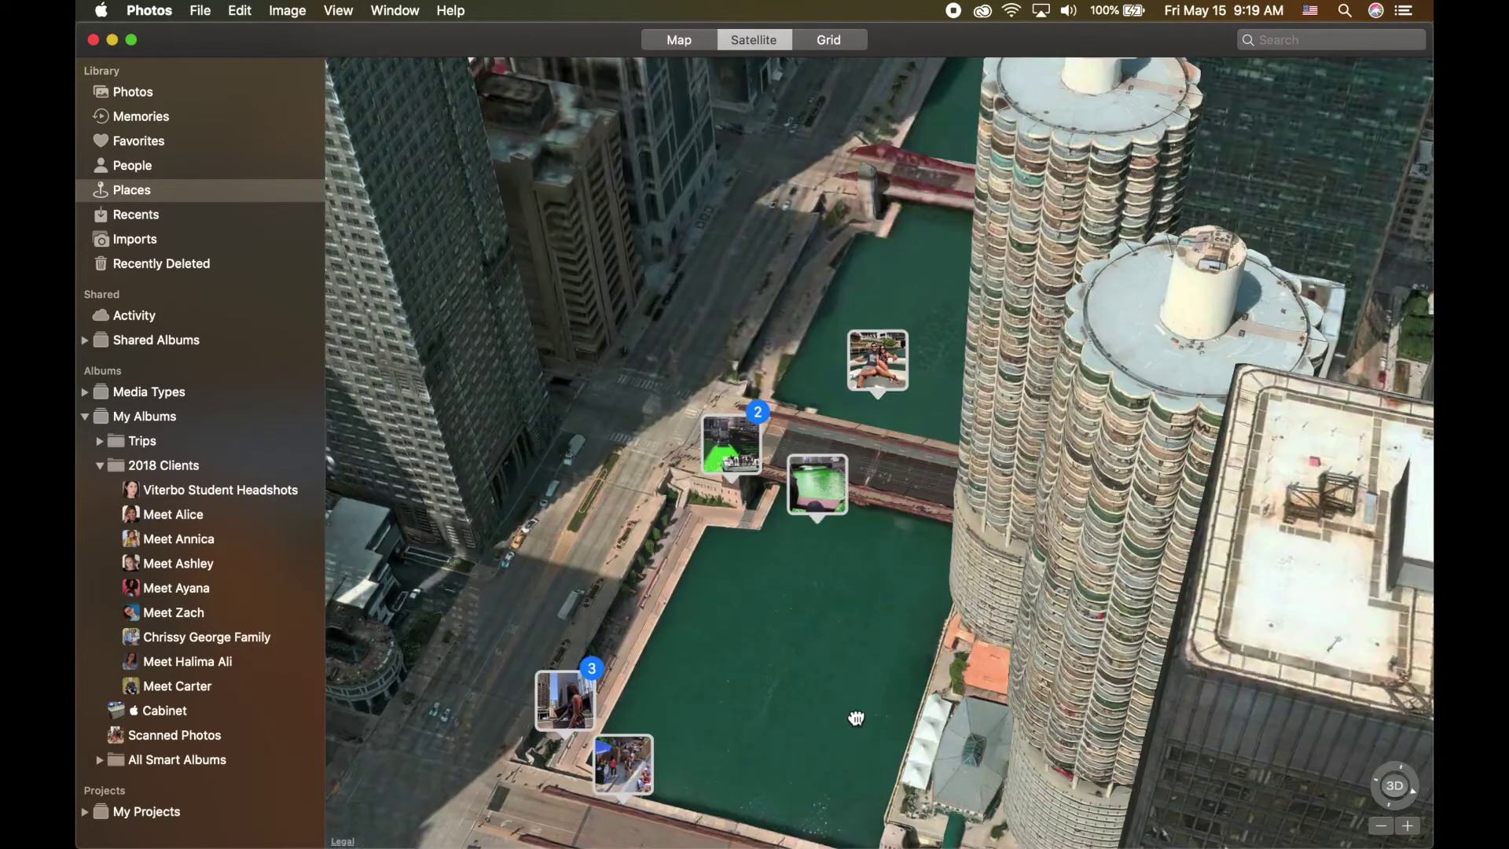
{"action": "left_click_drag", "start_coordinate": [880, 235], "coordinate": [818, 295]}
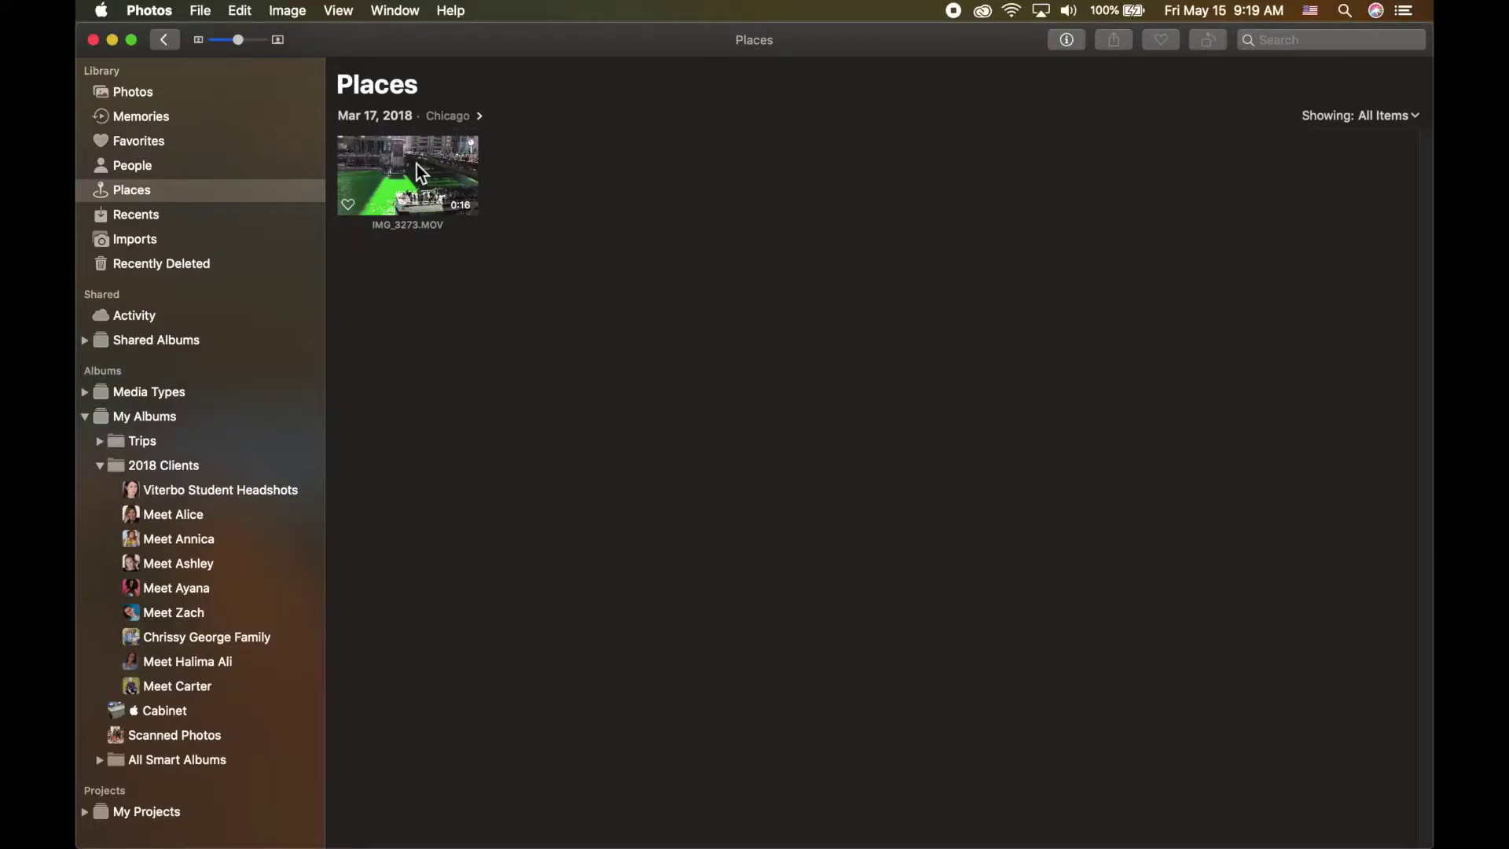
Step: Open the IMG_3273.MOV green-river video and start it playing
{"action": "double_click", "coordinate": [416, 167]}
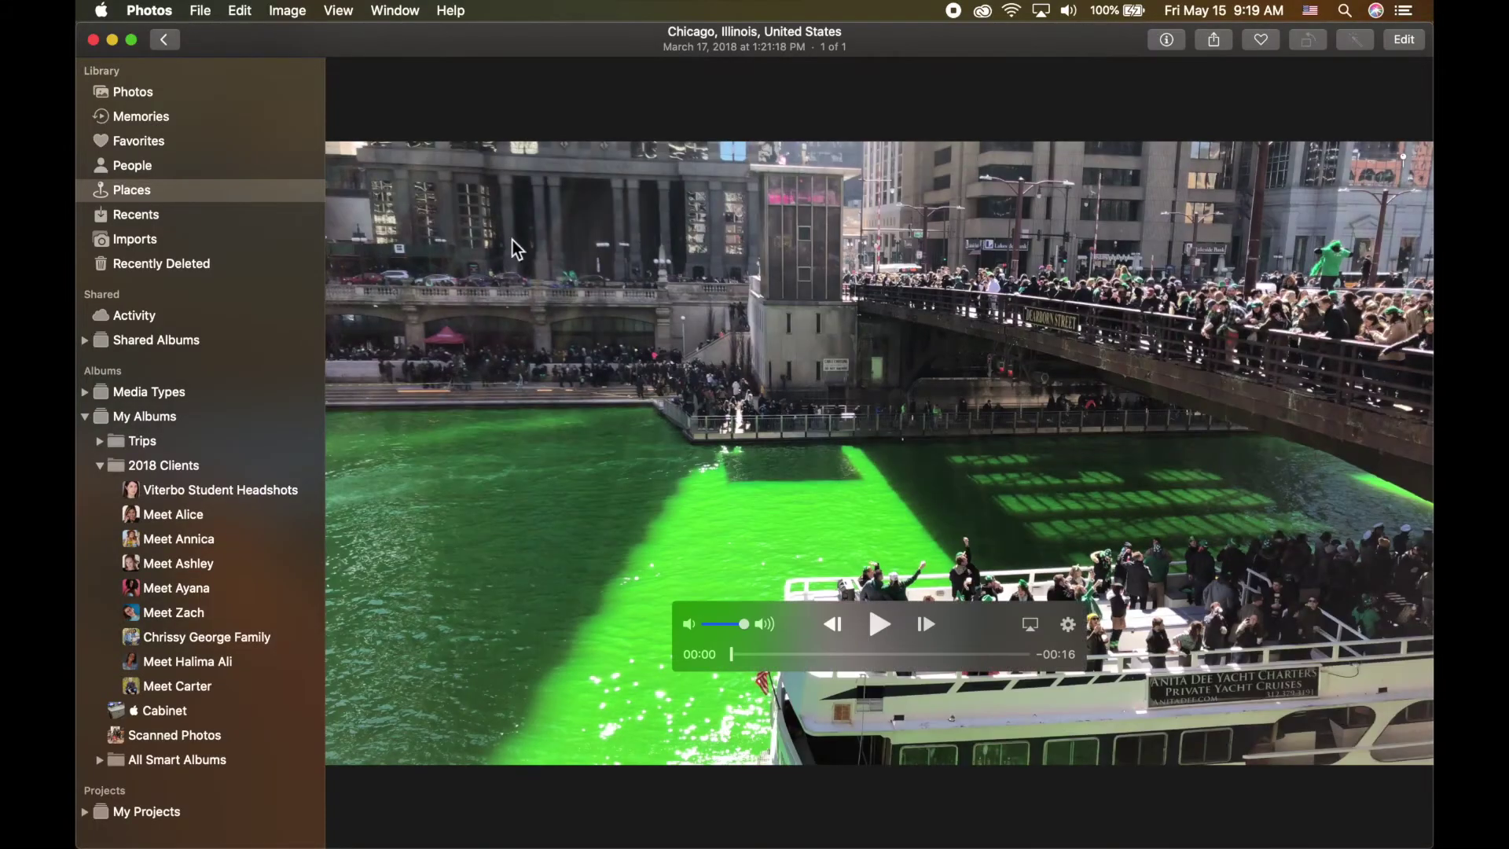
{"action": "left_click", "coordinate": [879, 628]}
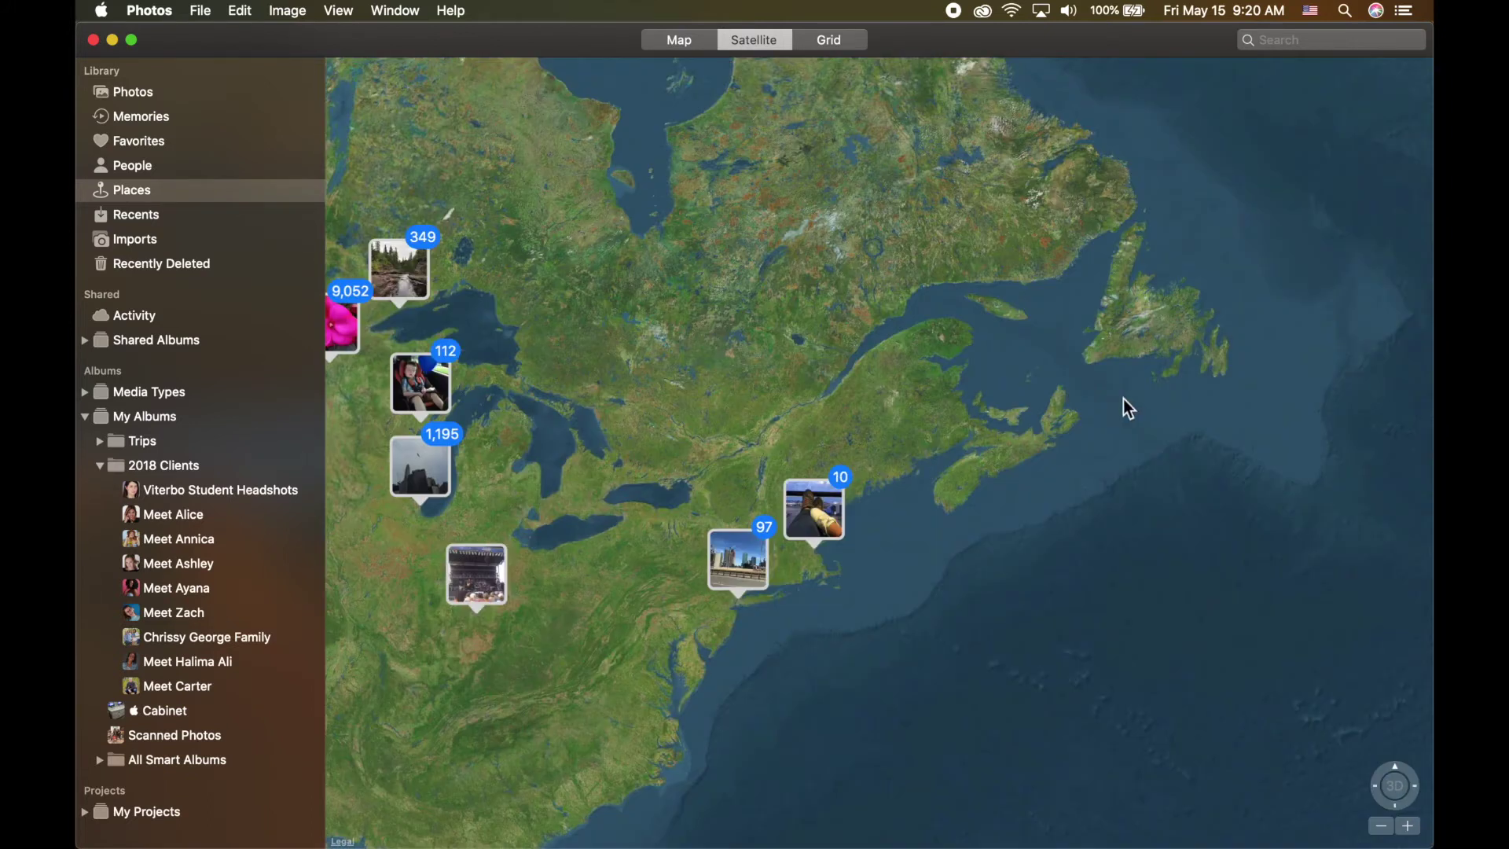
Step: Pan the satellite map from Atlantic Canada across Europe and Turkey down to Israel, zooming in
{"action": "left_click_drag", "start_coordinate": [1127, 407], "coordinate": [821, 358]}
{"action": "scroll", "coordinate": [1239, 432], "scroll_direction": "down", "scroll_amount": 10}
{"action": "left_click_drag", "start_coordinate": [1044, 286], "coordinate": [747, 327]}
{"action": "scroll", "coordinate": [1126, 357], "scroll_direction": "up", "scroll_amount": 5}
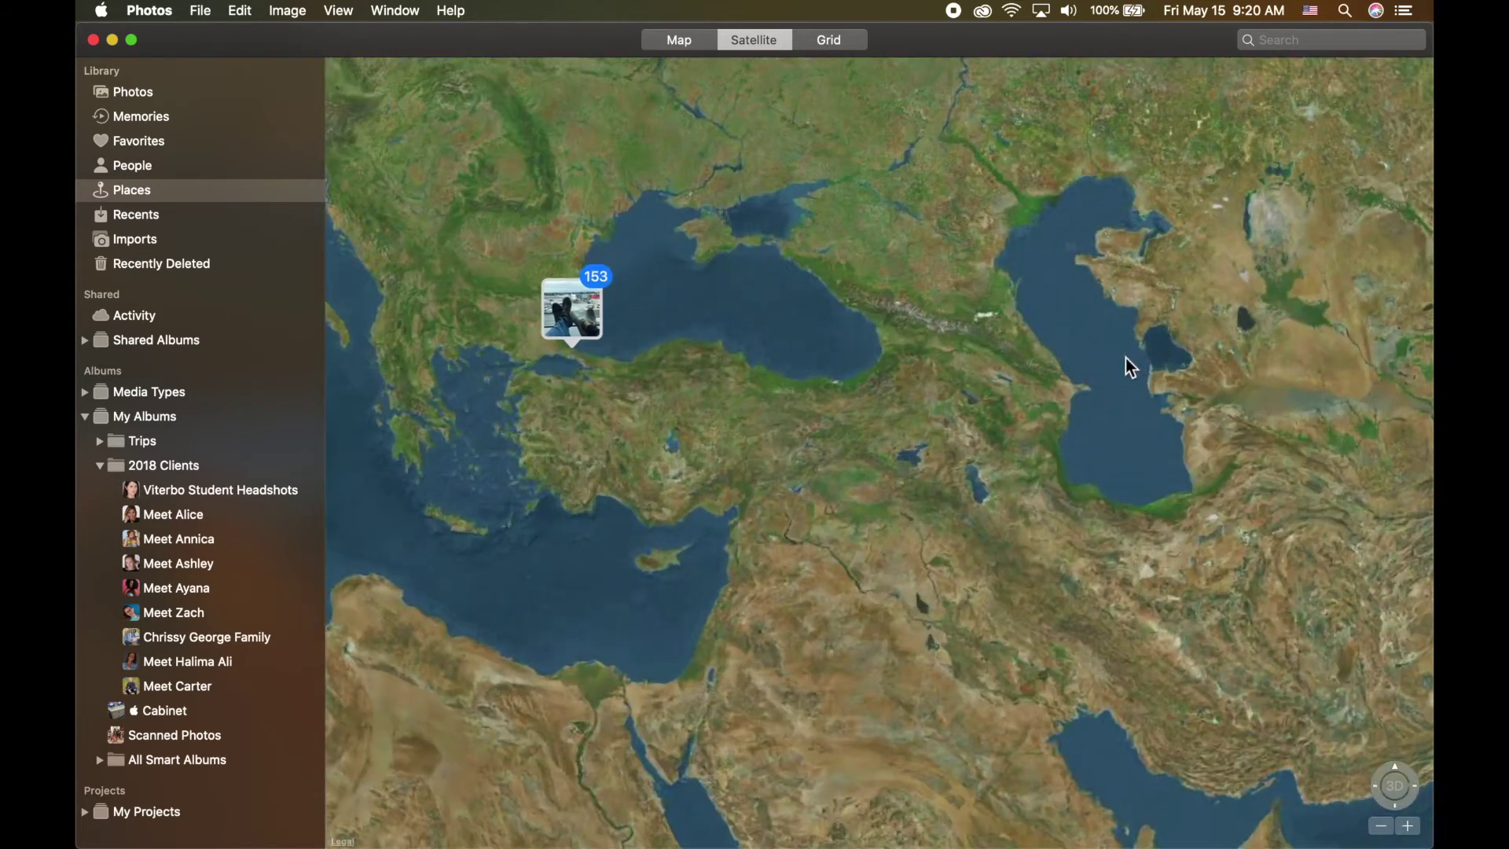
{"action": "left_click_drag", "start_coordinate": [564, 438], "coordinate": [701, 451]}
{"action": "scroll", "coordinate": [701, 450], "scroll_direction": "up", "scroll_amount": 3}
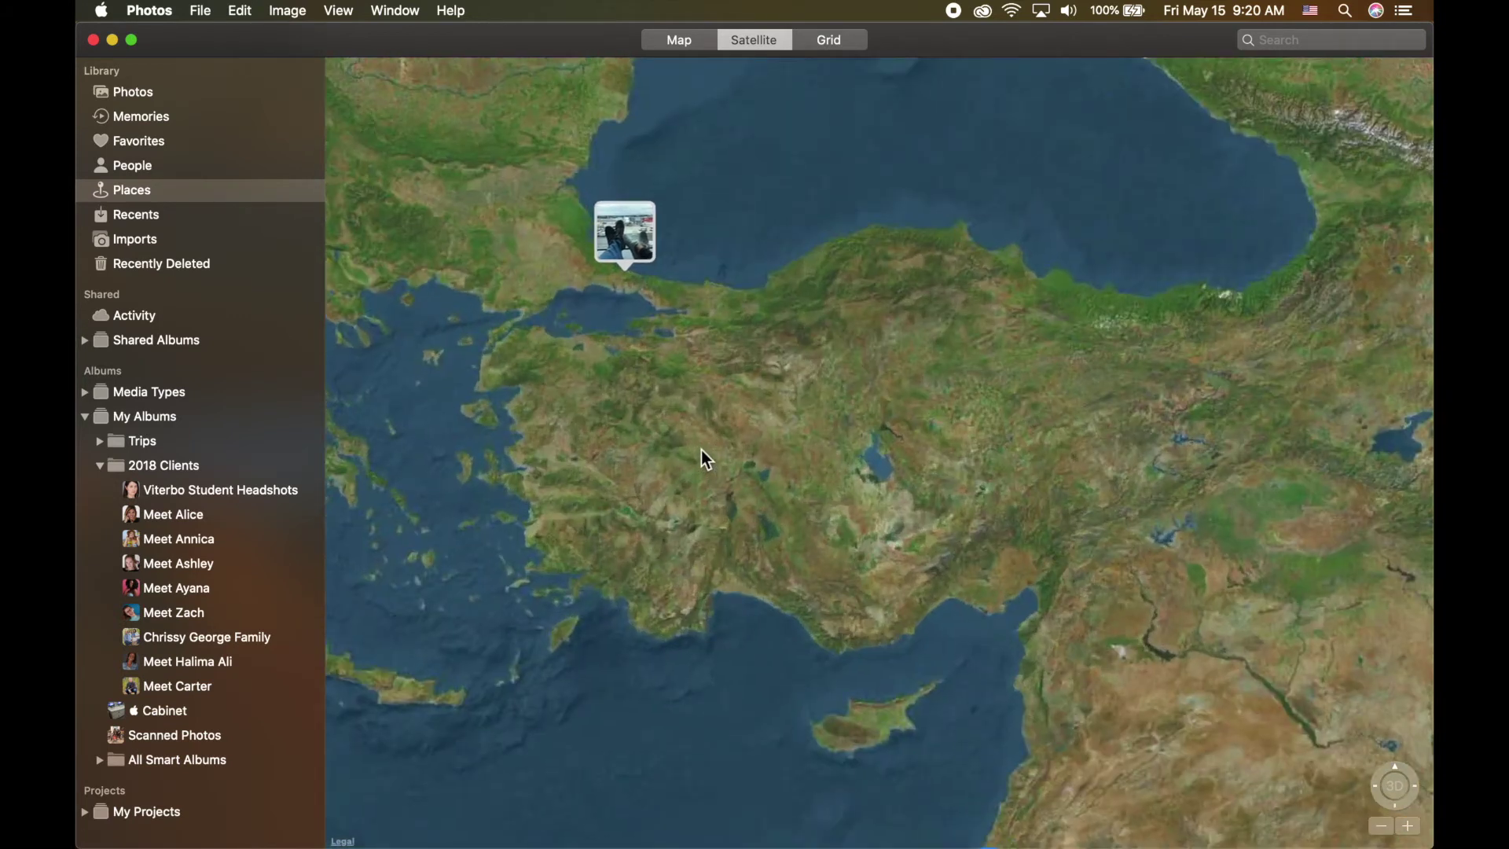
{"action": "left_click_drag", "start_coordinate": [911, 703], "coordinate": [881, 249]}
{"action": "scroll", "coordinate": [997, 606], "scroll_direction": "up", "scroll_amount": 5}
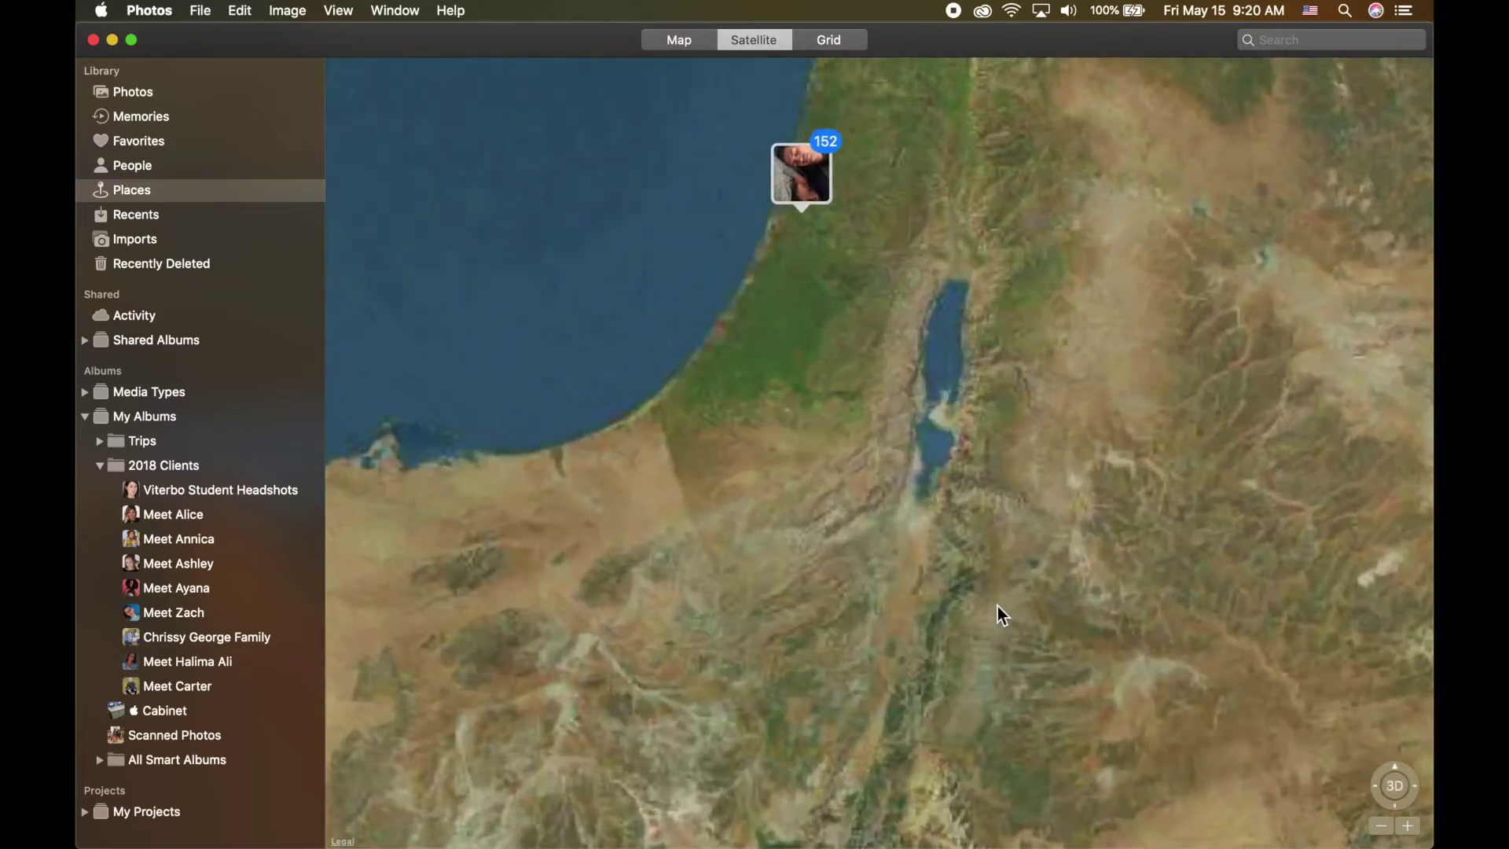
{"action": "scroll", "coordinate": [860, 228], "scroll_direction": "up", "scroll_amount": 4}
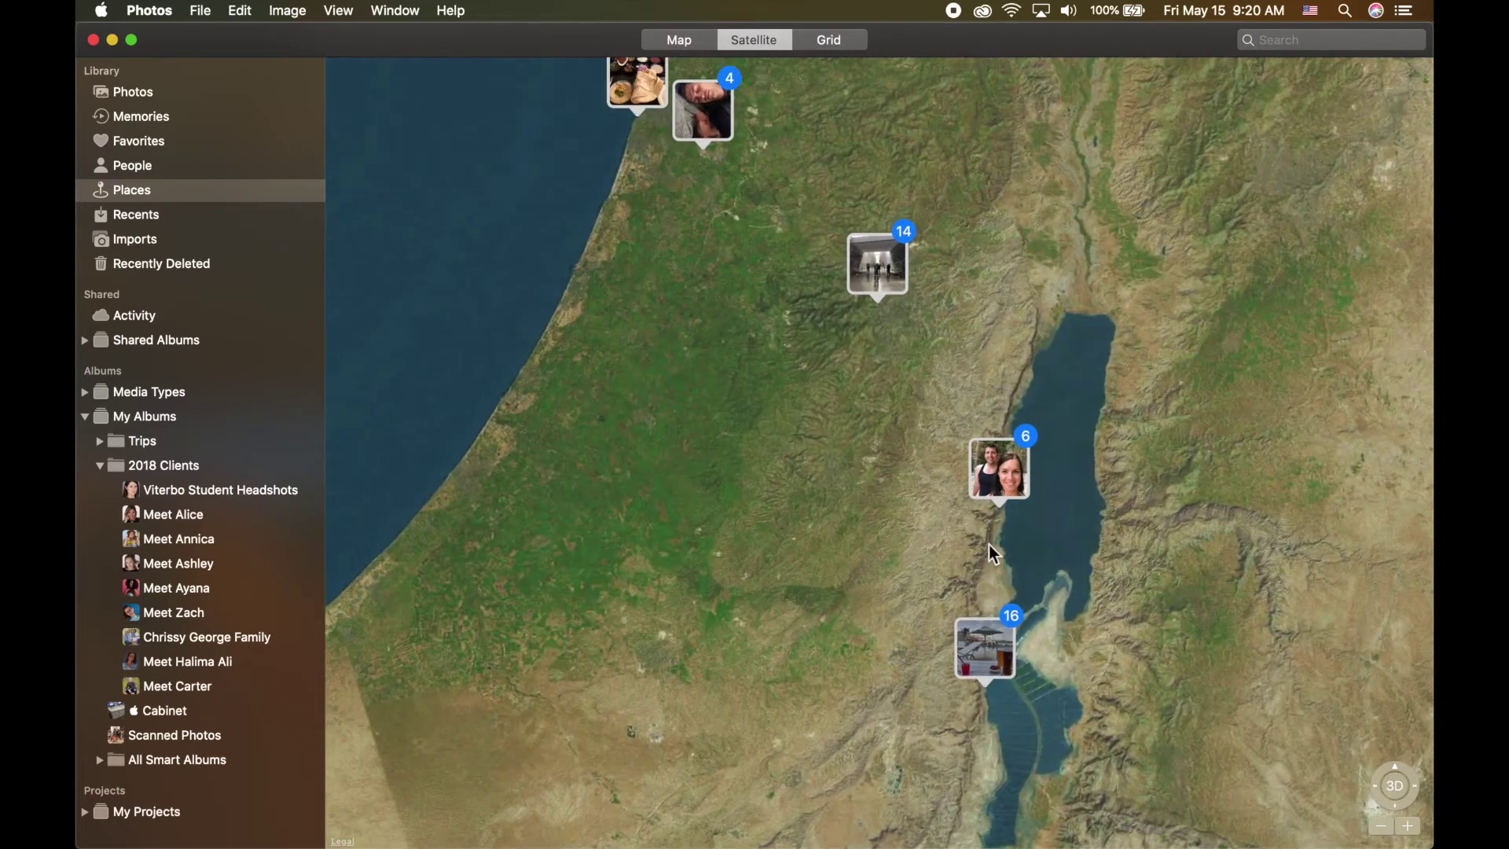
{"action": "scroll", "coordinate": [988, 545], "scroll_direction": "up", "scroll_amount": 4}
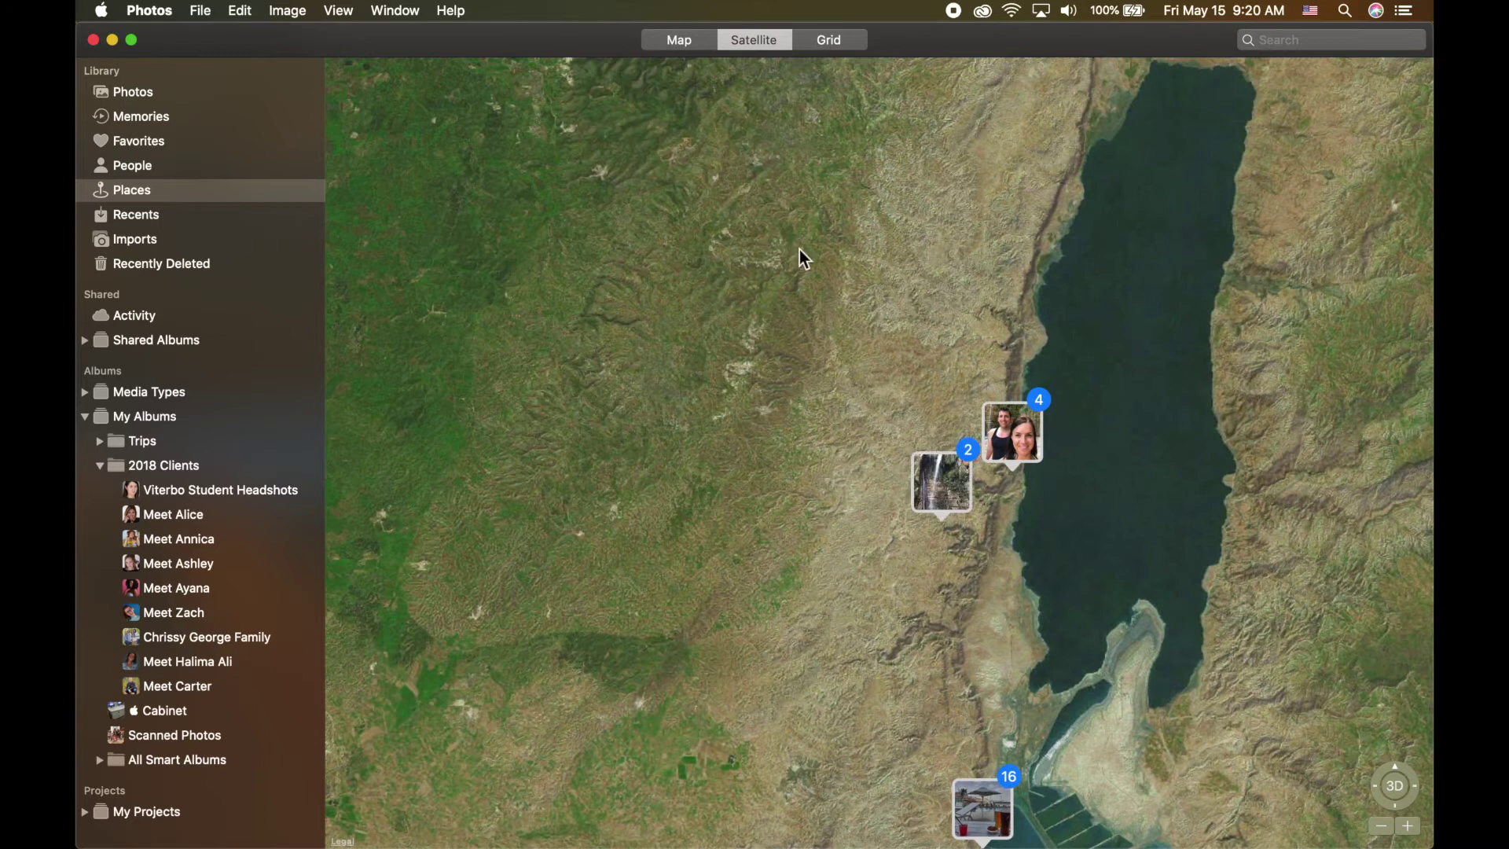
Step: Pan north-west to the Tel Aviv coast and zoom in on its photo pins
{"action": "left_click_drag", "start_coordinate": [799, 250], "coordinate": [855, 694]}
{"action": "left_click_drag", "start_coordinate": [458, 227], "coordinate": [693, 378]}
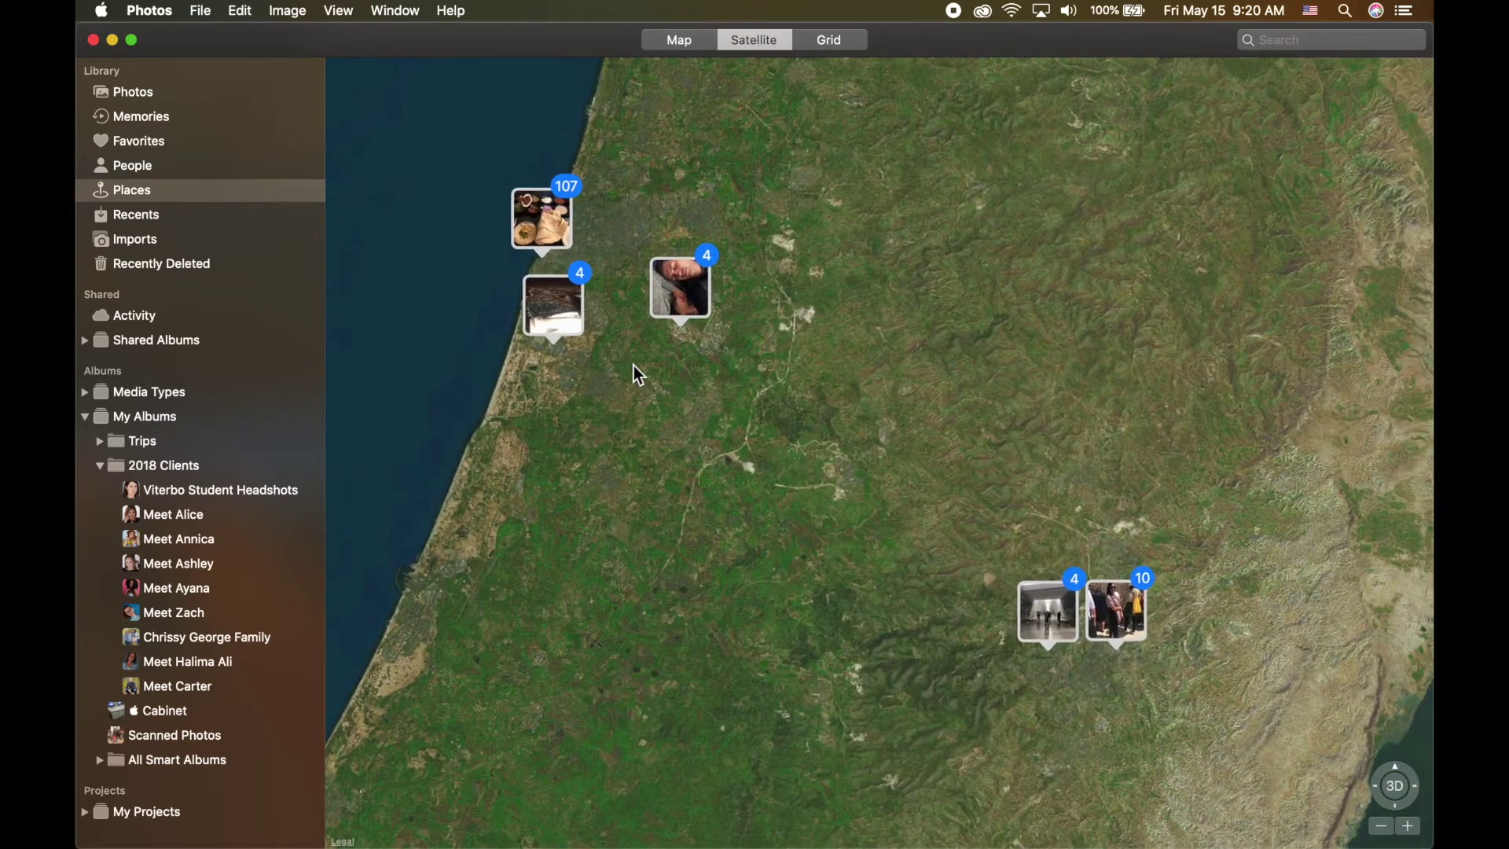
{"action": "scroll", "coordinate": [634, 365], "scroll_direction": "up", "scroll_amount": 3}
{"action": "scroll", "coordinate": [633, 365], "scroll_direction": "up", "scroll_amount": 2}
{"action": "left_click_drag", "start_coordinate": [566, 173], "coordinate": [748, 518]}
{"action": "scroll", "coordinate": [748, 519], "scroll_direction": "up", "scroll_amount": 3}
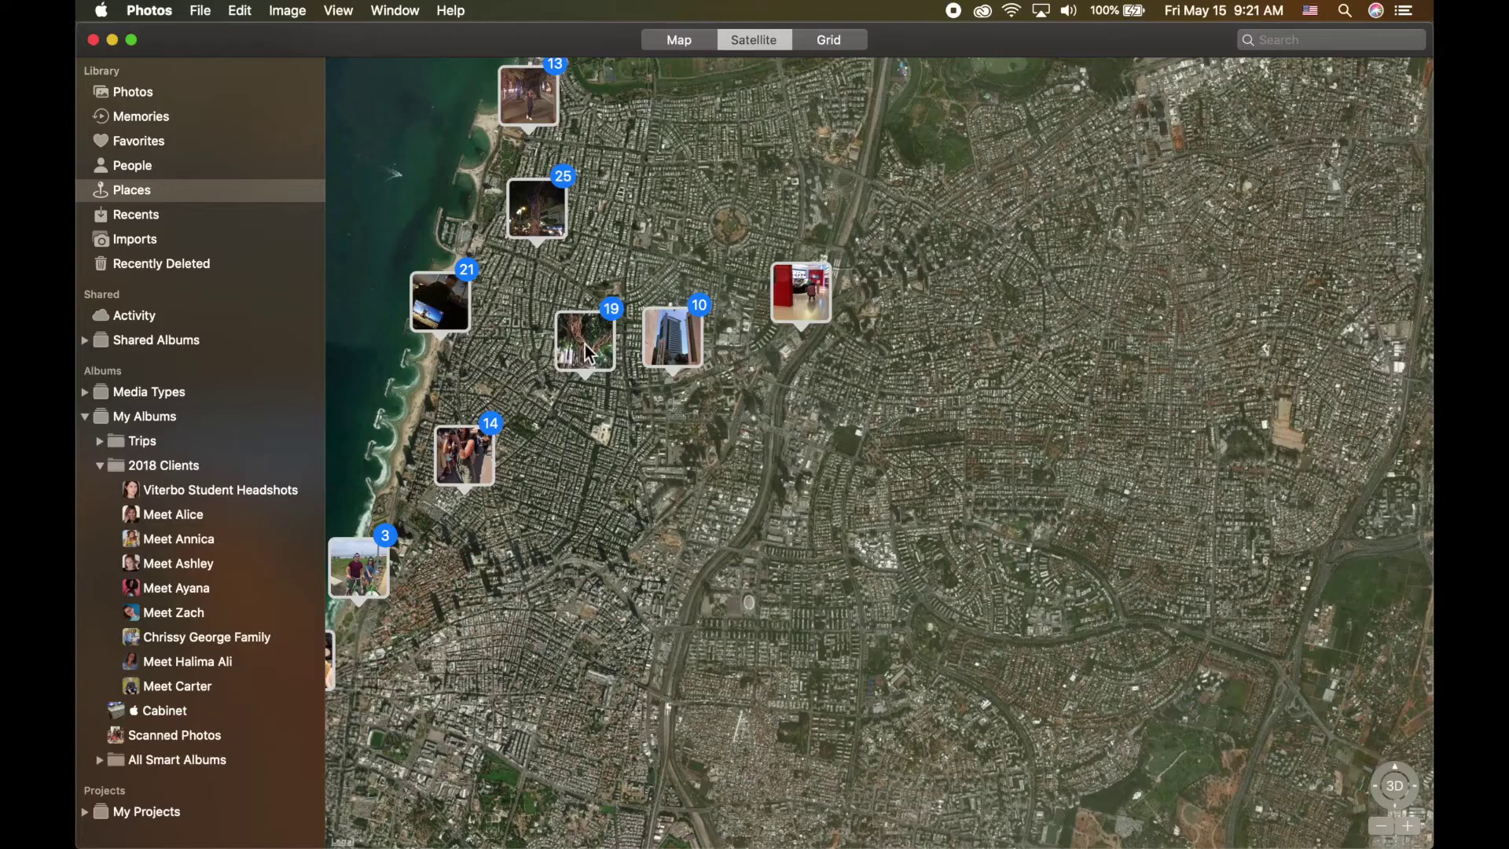
Step: Zoom into Tel Aviv, open the tree pin's photo full-size, then return to the city map
{"action": "scroll", "coordinate": [585, 354], "scroll_direction": "up", "scroll_amount": 5}
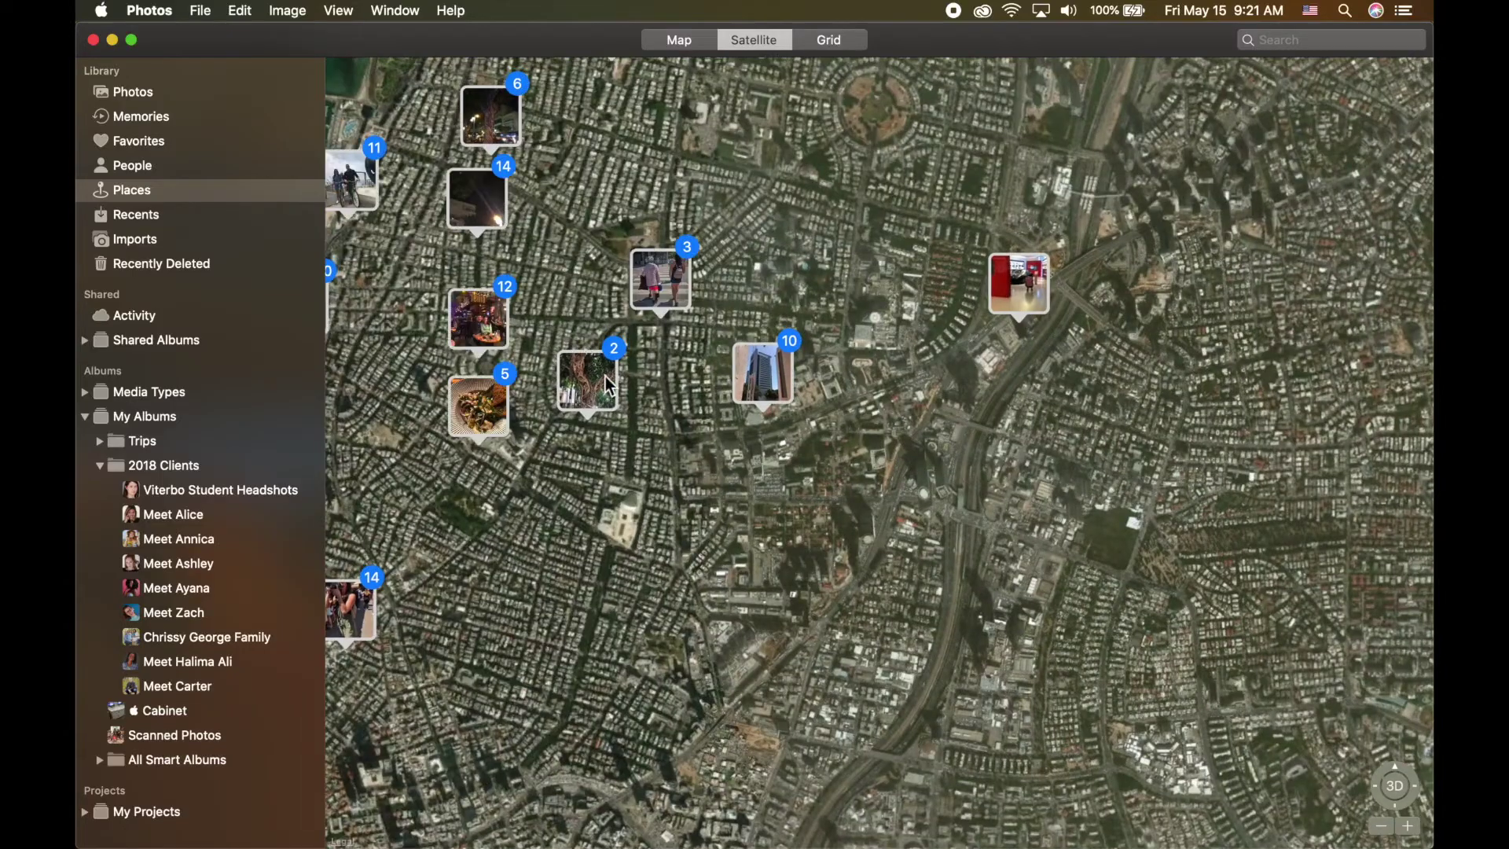
{"action": "scroll", "coordinate": [603, 375], "scroll_direction": "up", "scroll_amount": 5}
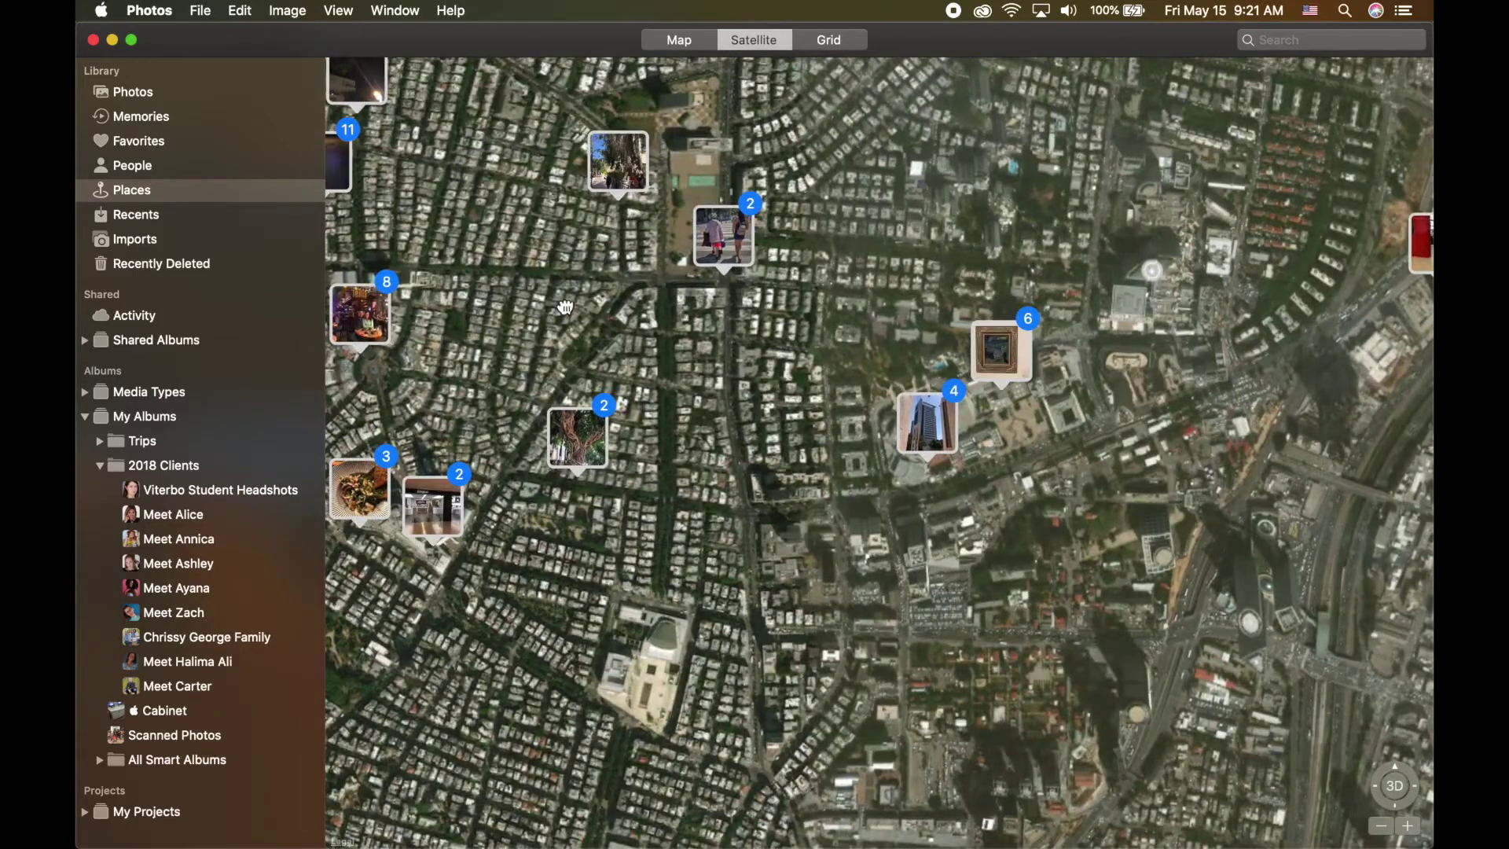
{"action": "left_click_drag", "start_coordinate": [548, 305], "coordinate": [691, 330]}
{"action": "left_click", "coordinate": [752, 440]}
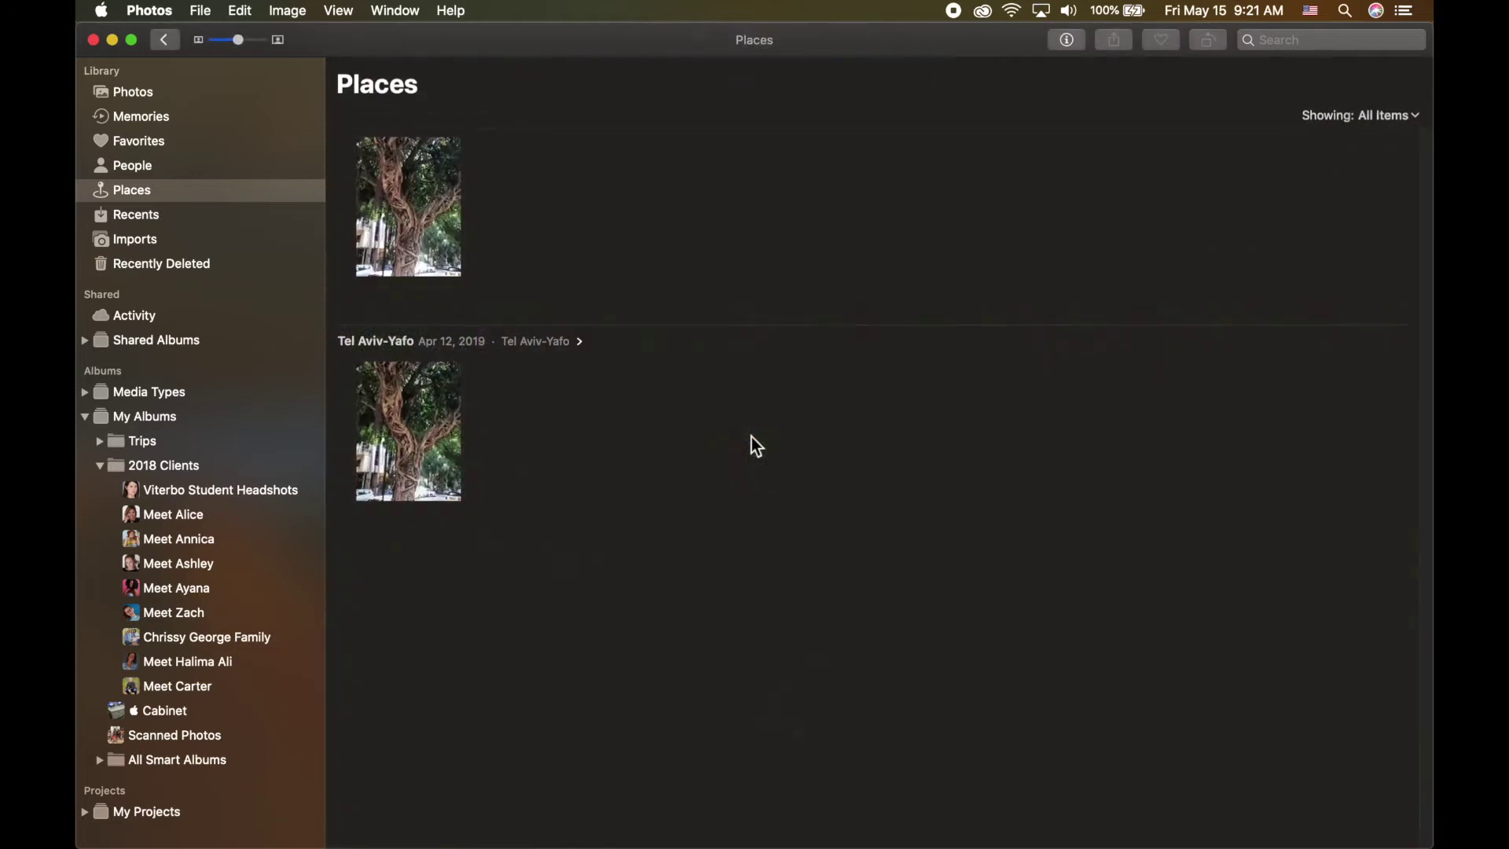
{"action": "double_click", "coordinate": [396, 227]}
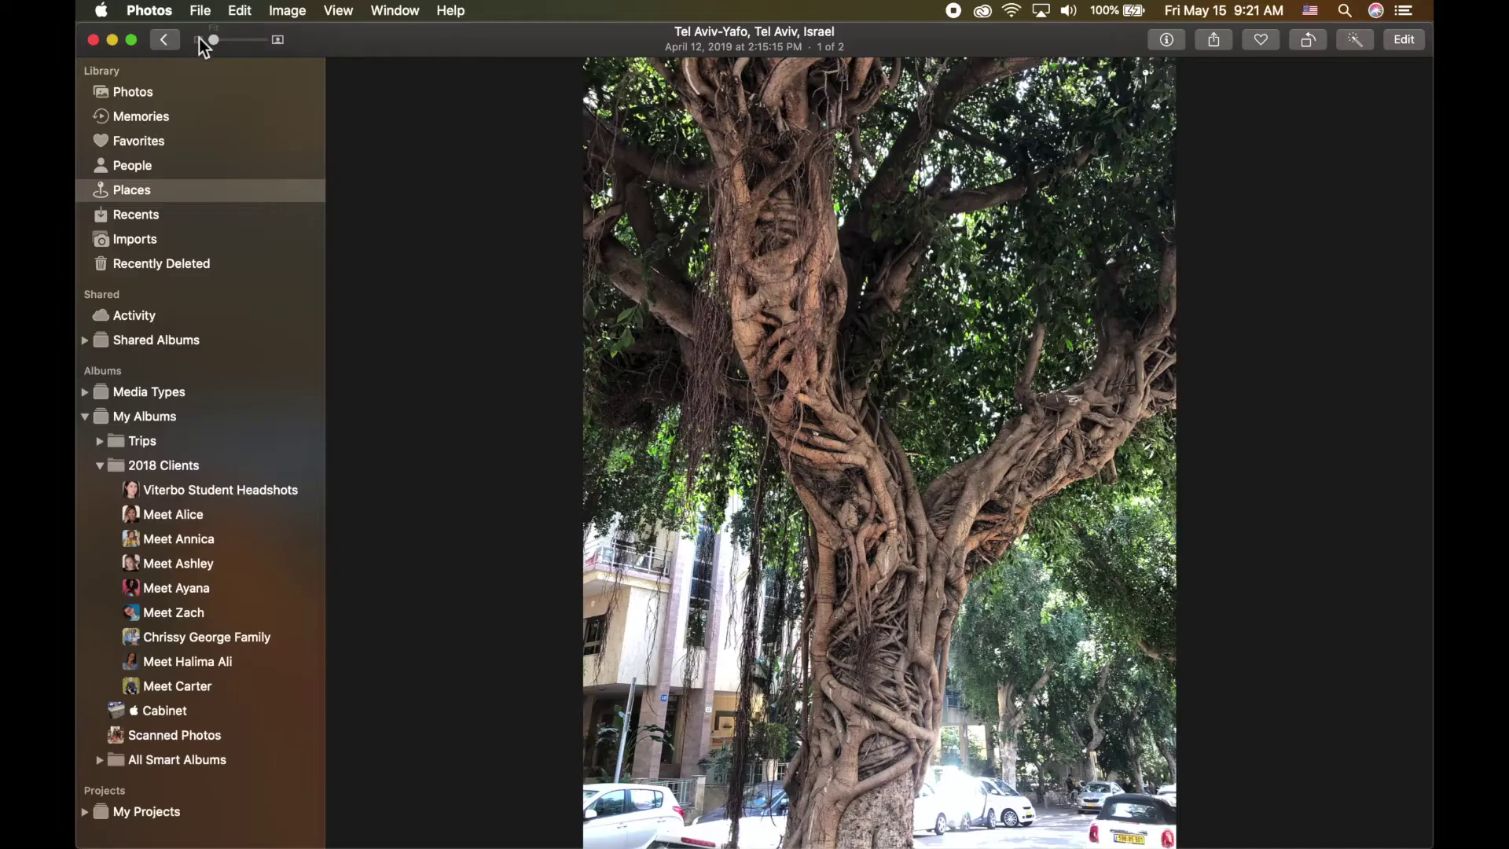
{"action": "left_click", "coordinate": [164, 39]}
{"action": "left_click", "coordinate": [173, 46]}
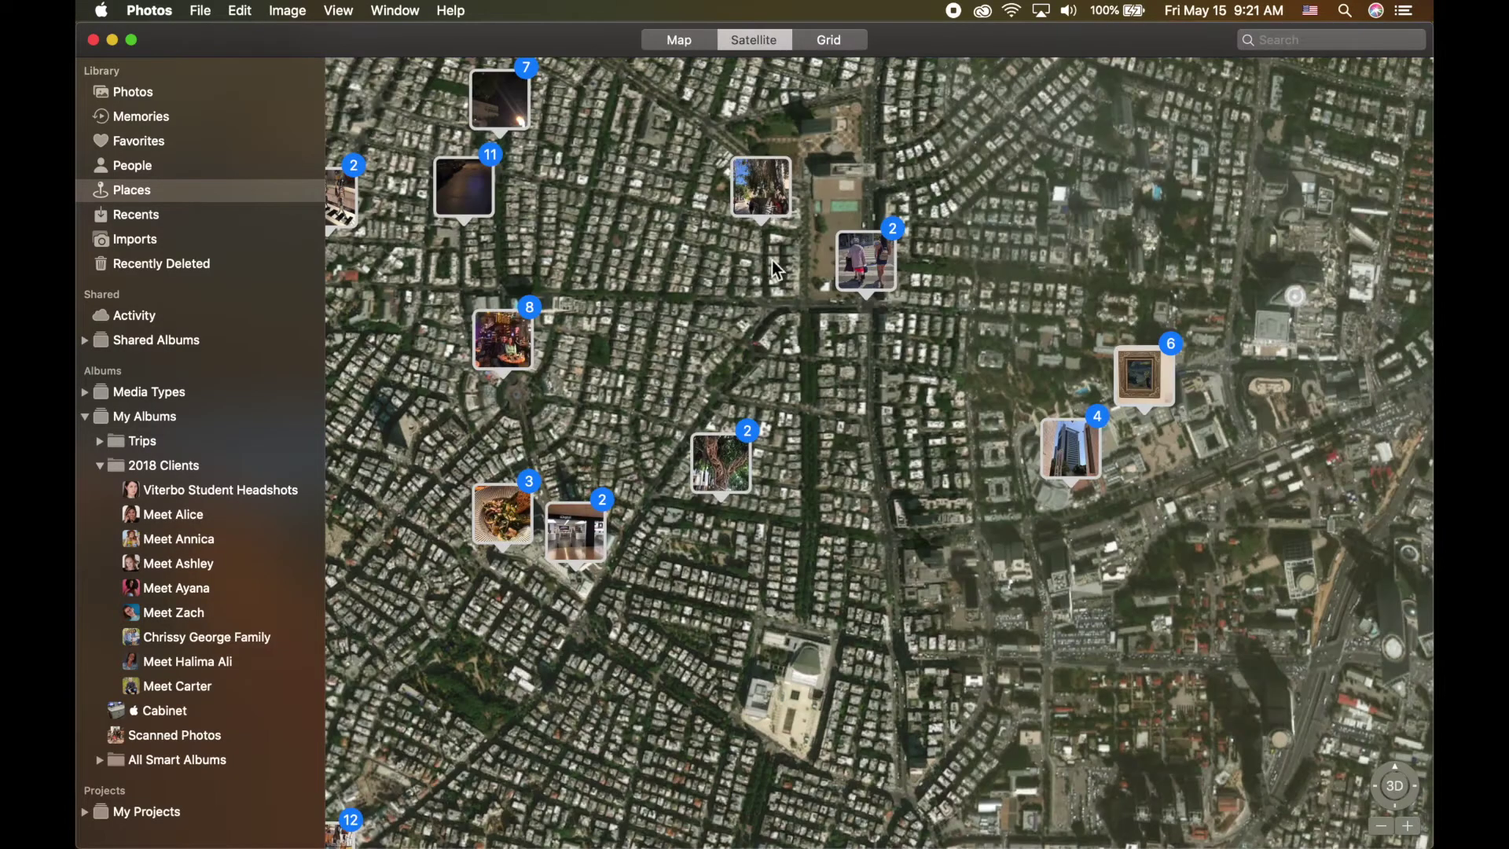
Step: Toggle the Places view to Grid and back to Map, then show the Favorites album
{"action": "left_click", "coordinate": [825, 41]}
{"action": "left_click", "coordinate": [686, 41]}
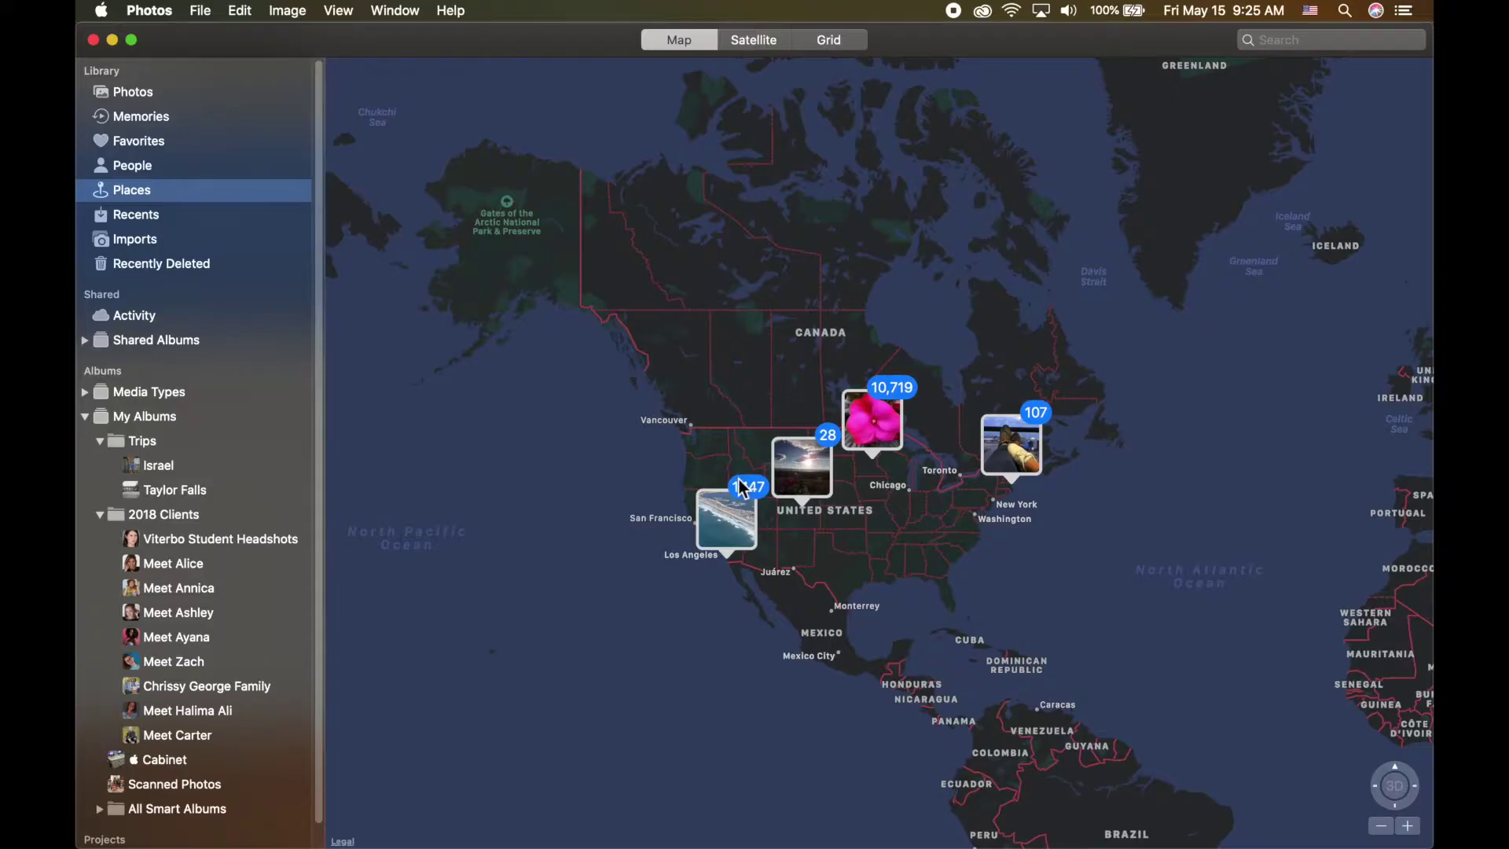
{"action": "left_click", "coordinate": [172, 145]}
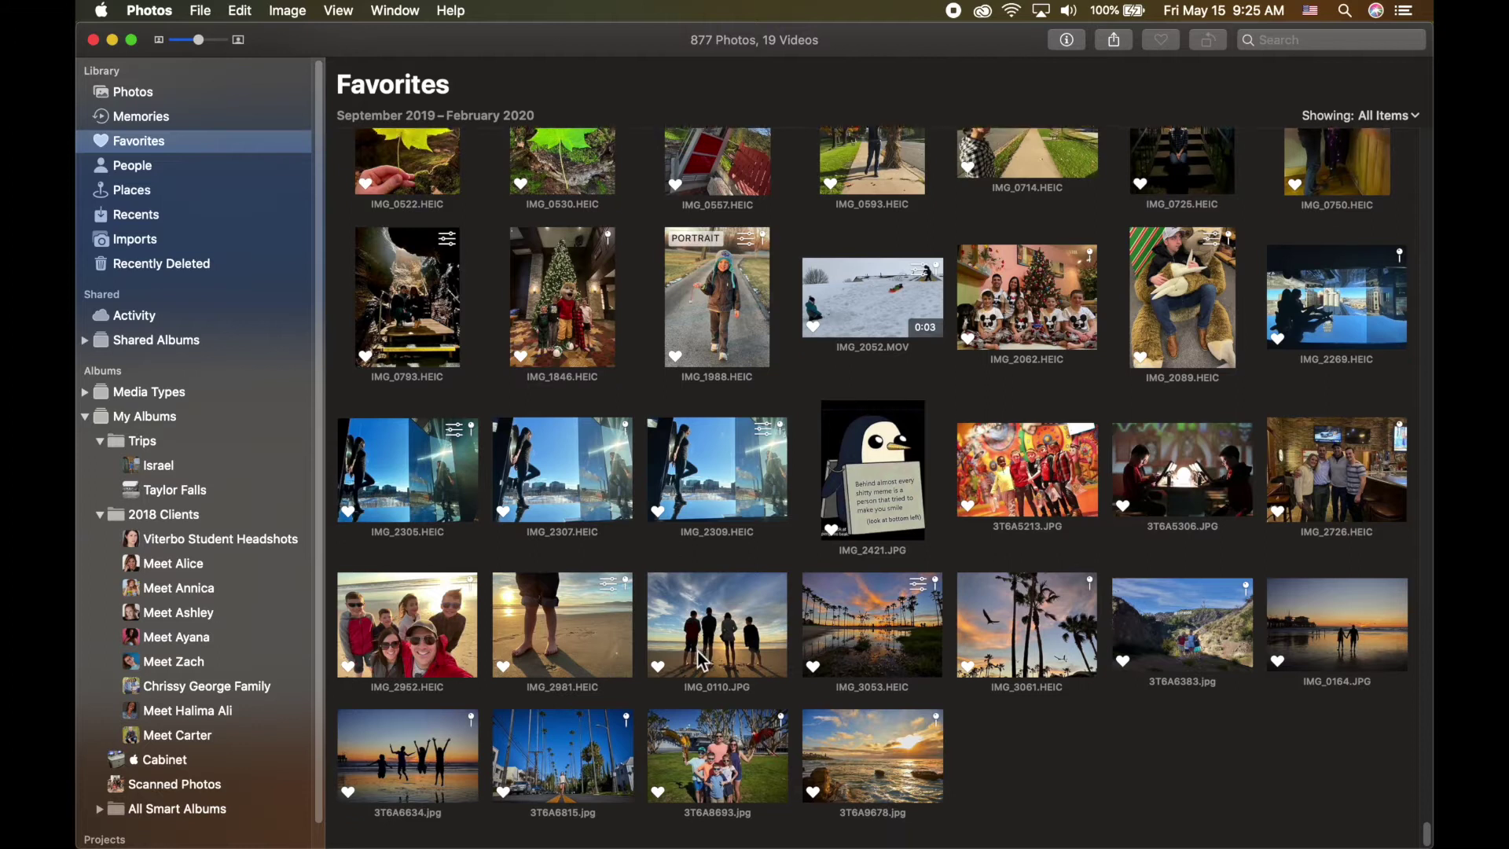
Step: Check palm-street photo 3T6A6815's Los Angeles location in Info, then open IMG_0164 full-size
{"action": "left_click", "coordinate": [568, 789]}
{"action": "key", "text": "space"}
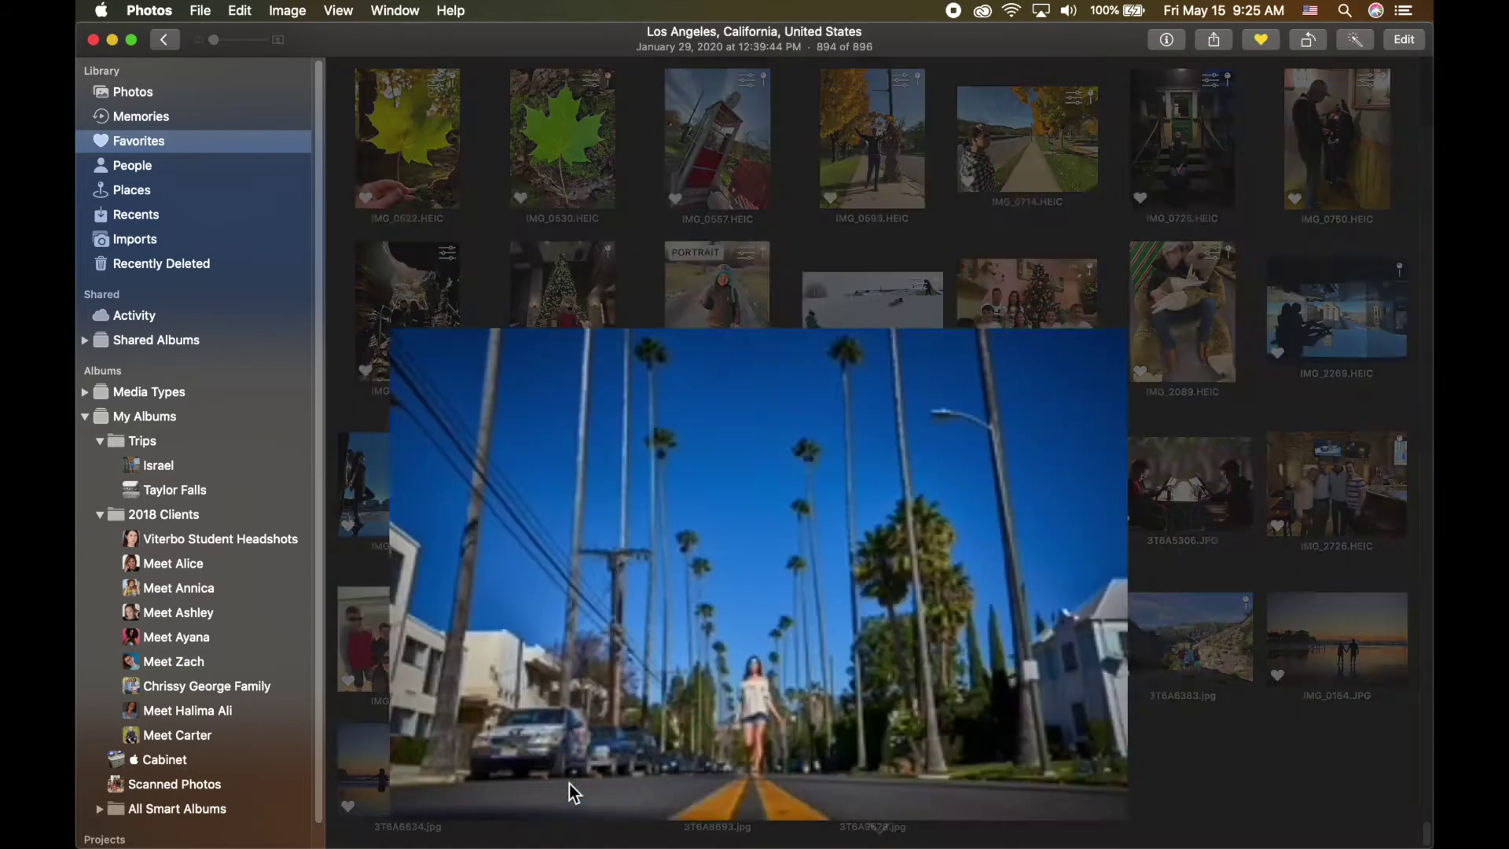
{"action": "key", "text": "space"}
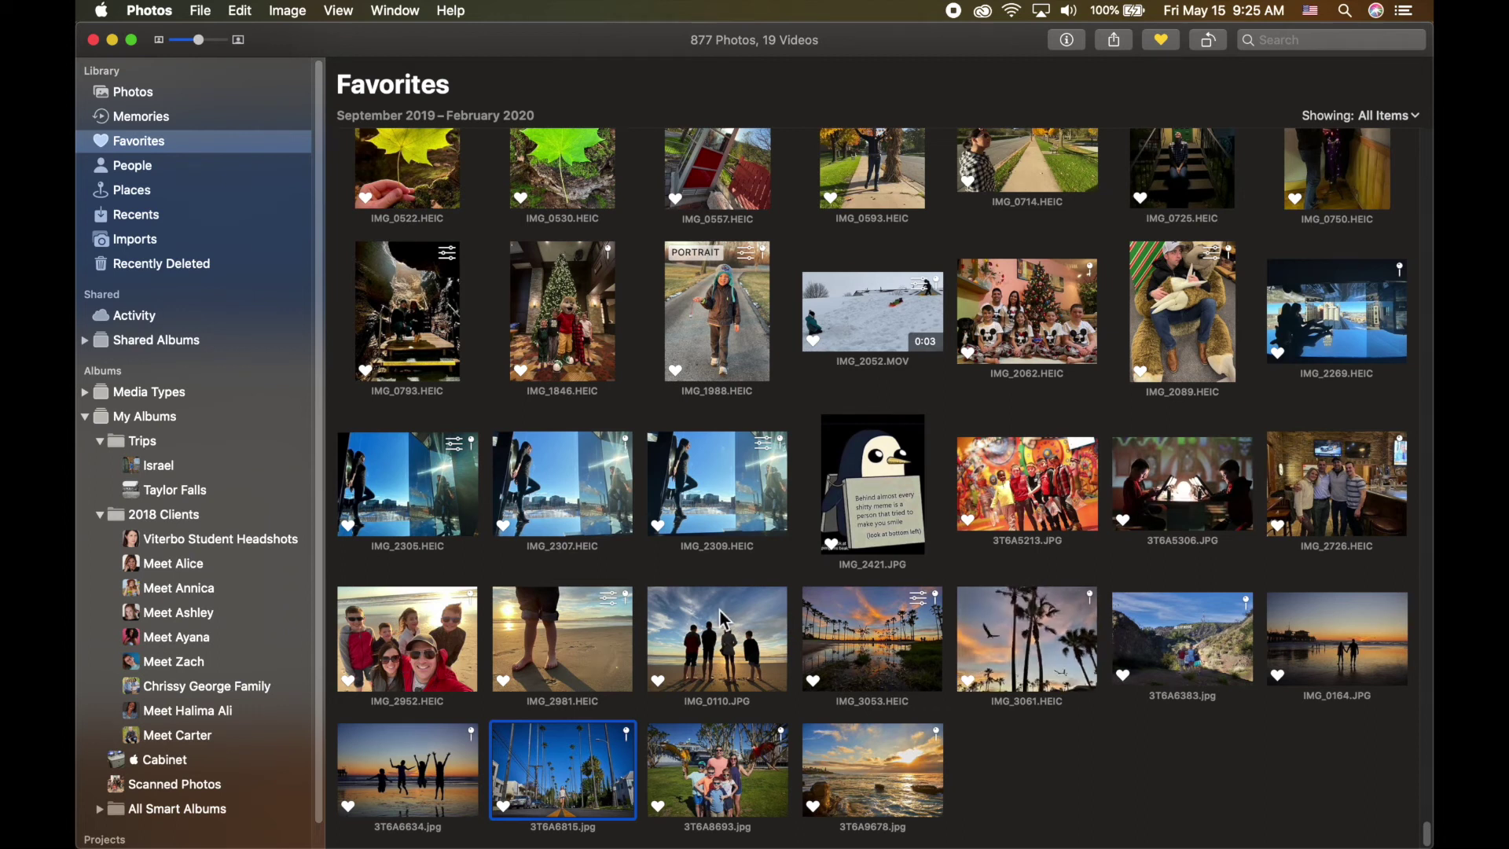
{"action": "double_click", "coordinate": [631, 766]}
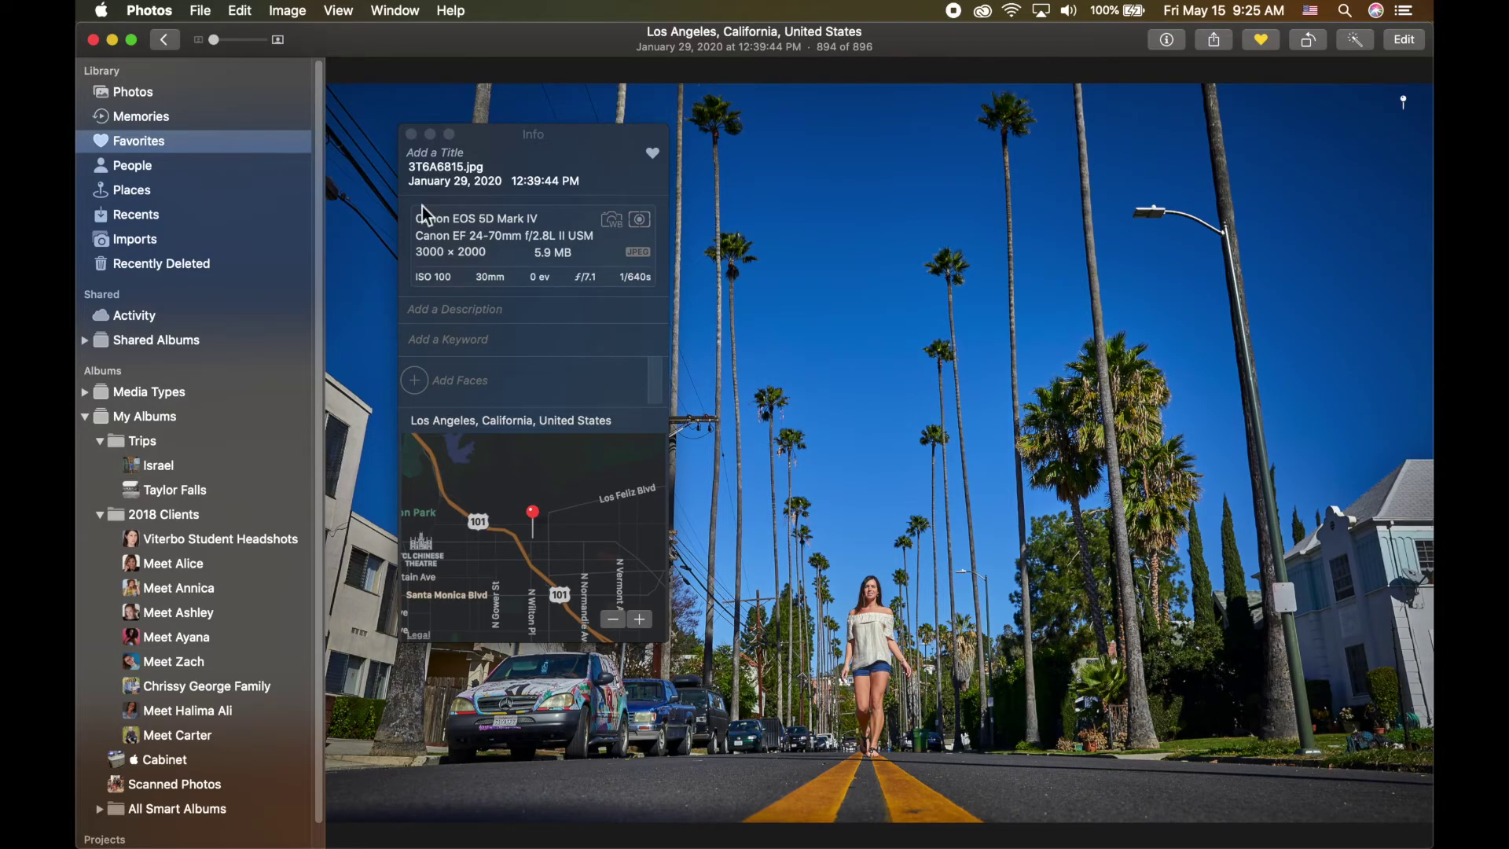
{"action": "left_click", "coordinate": [411, 134]}
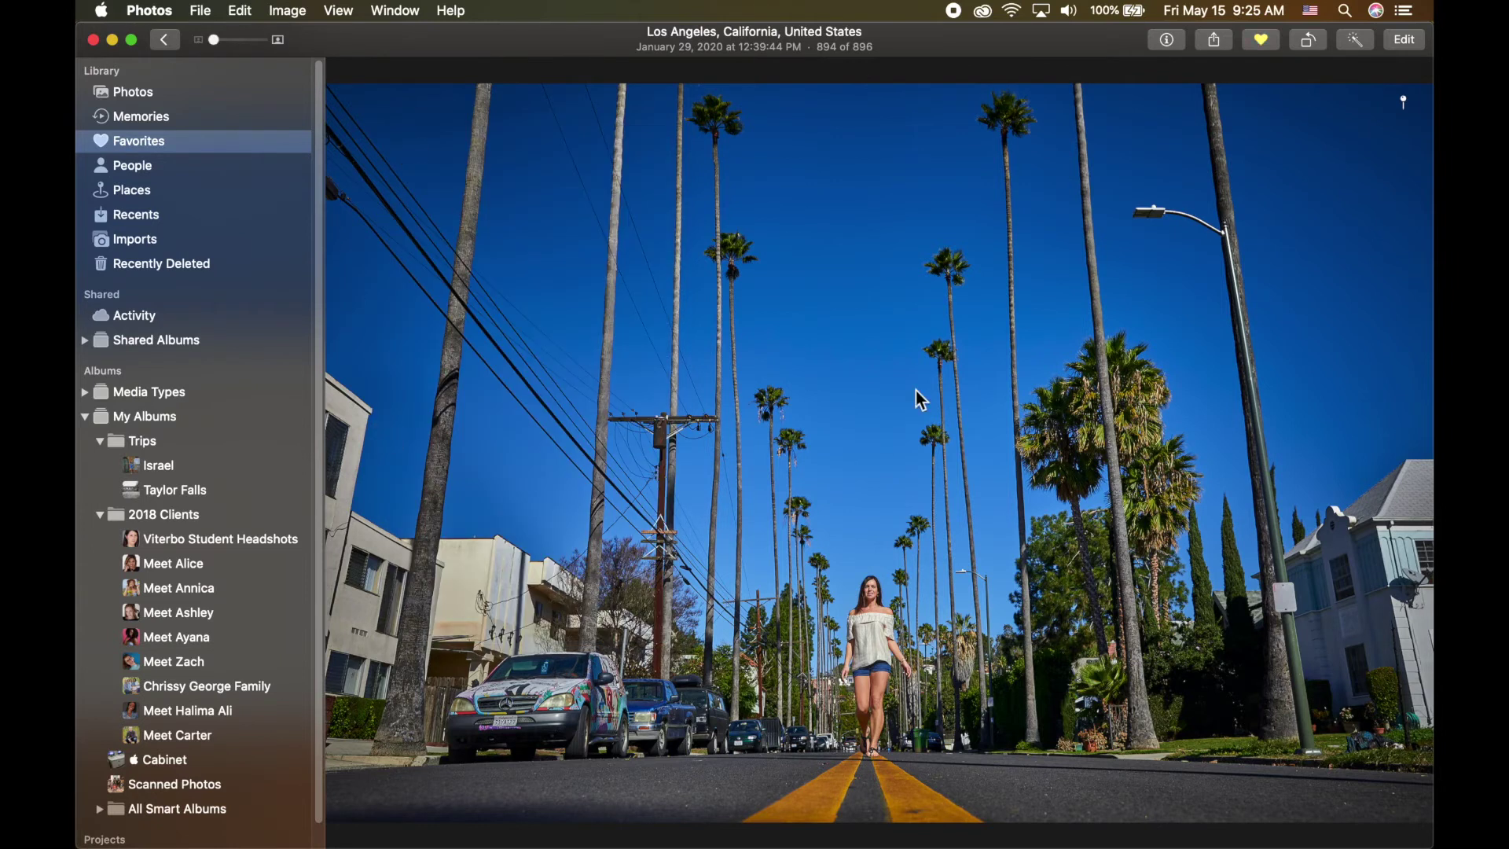
{"action": "key", "text": "Escape"}
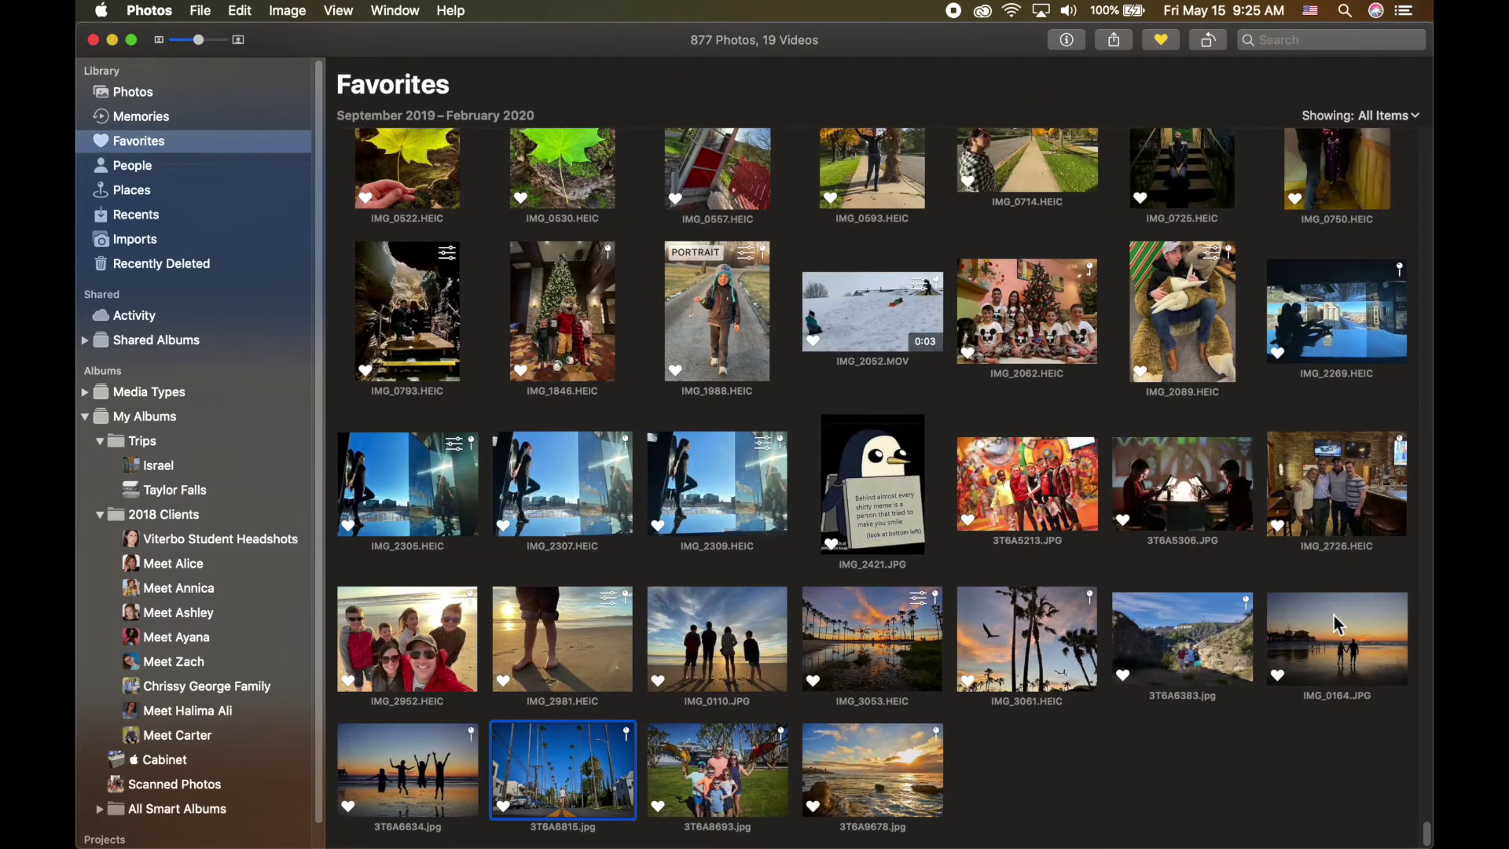
{"action": "double_click", "coordinate": [1338, 651]}
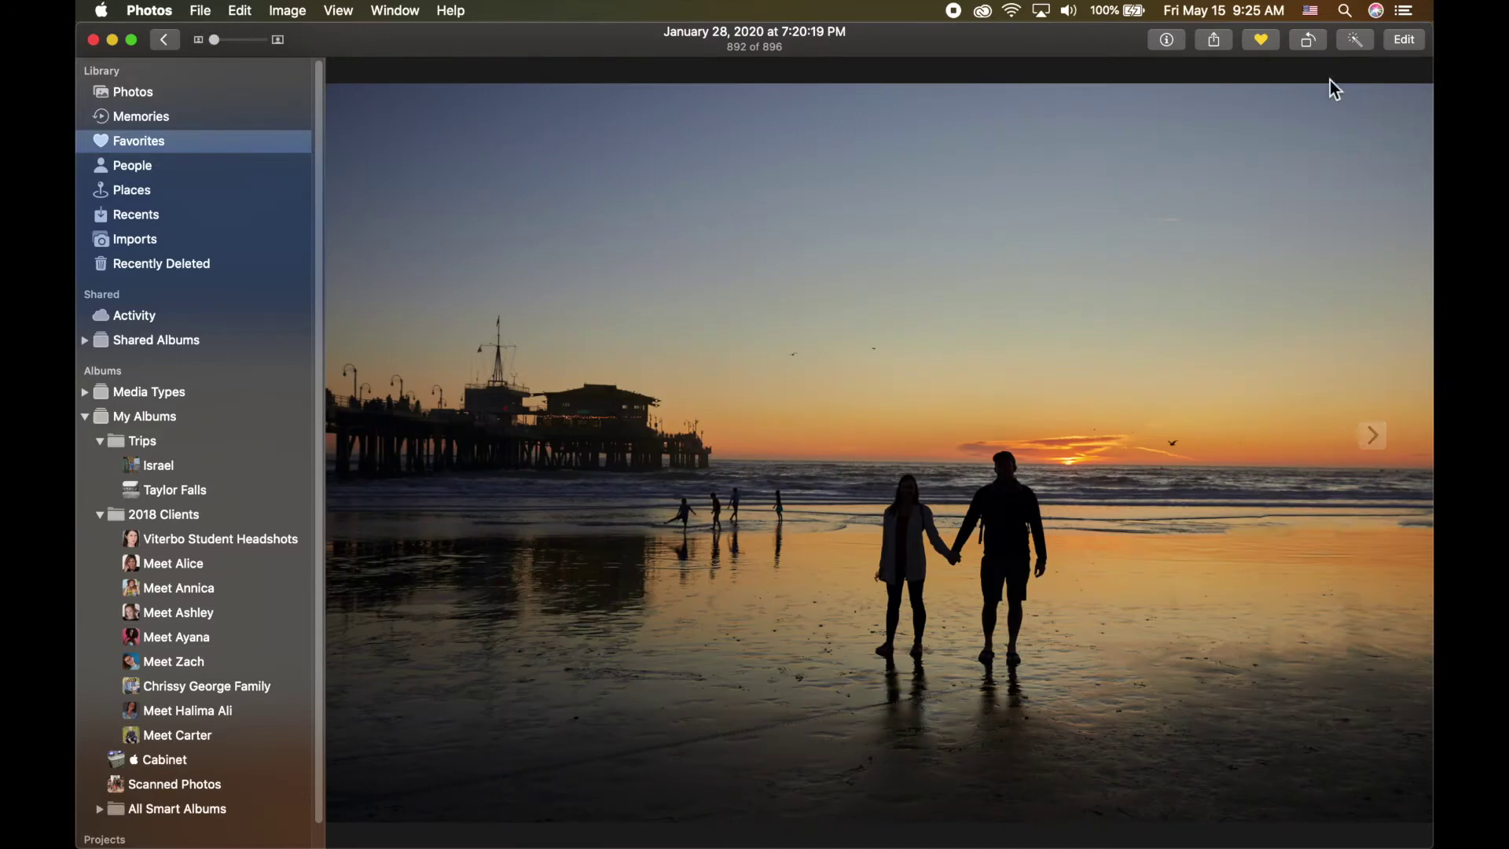
Step: Assign IMG_0164 the location Santa Monica Pier (Pacific Park, Santa Monica) and return to Favorites
{"action": "left_click", "coordinate": [1166, 41]}
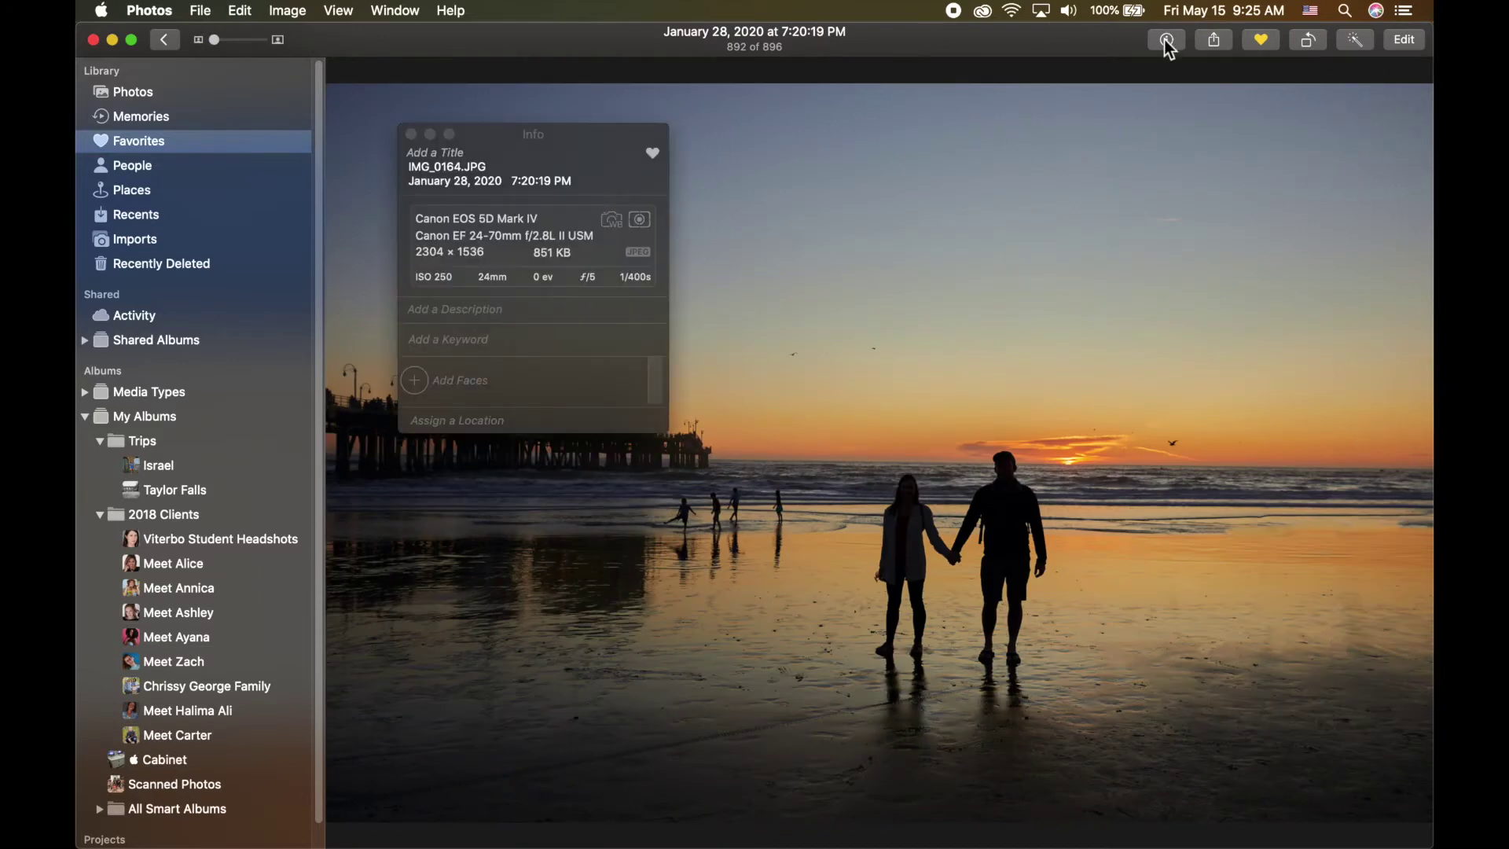
{"action": "left_click", "coordinate": [406, 422]}
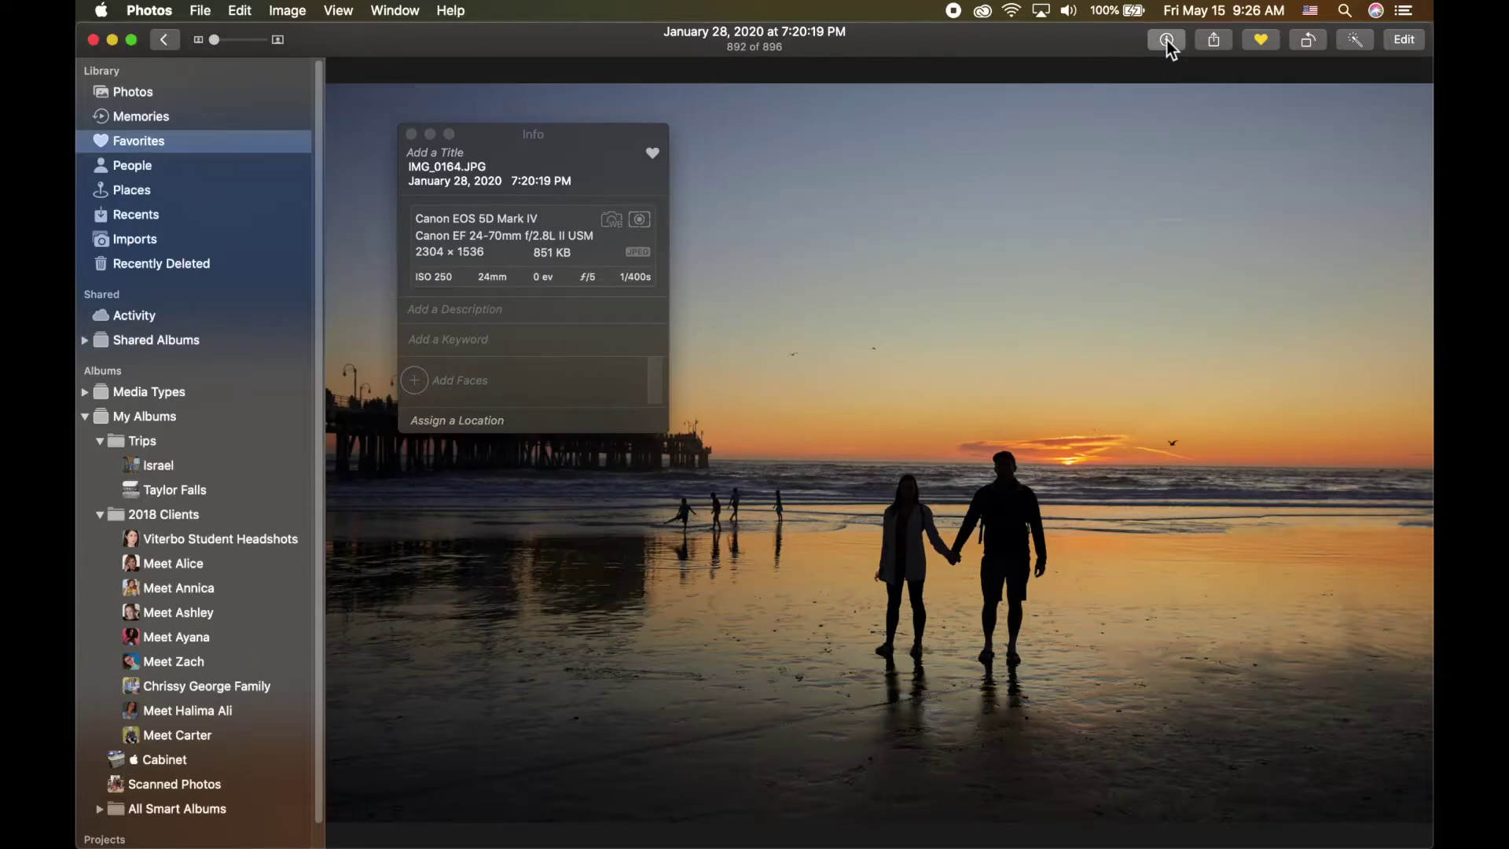
{"action": "left_click", "coordinate": [1167, 40]}
{"action": "left_click", "coordinate": [1167, 40]}
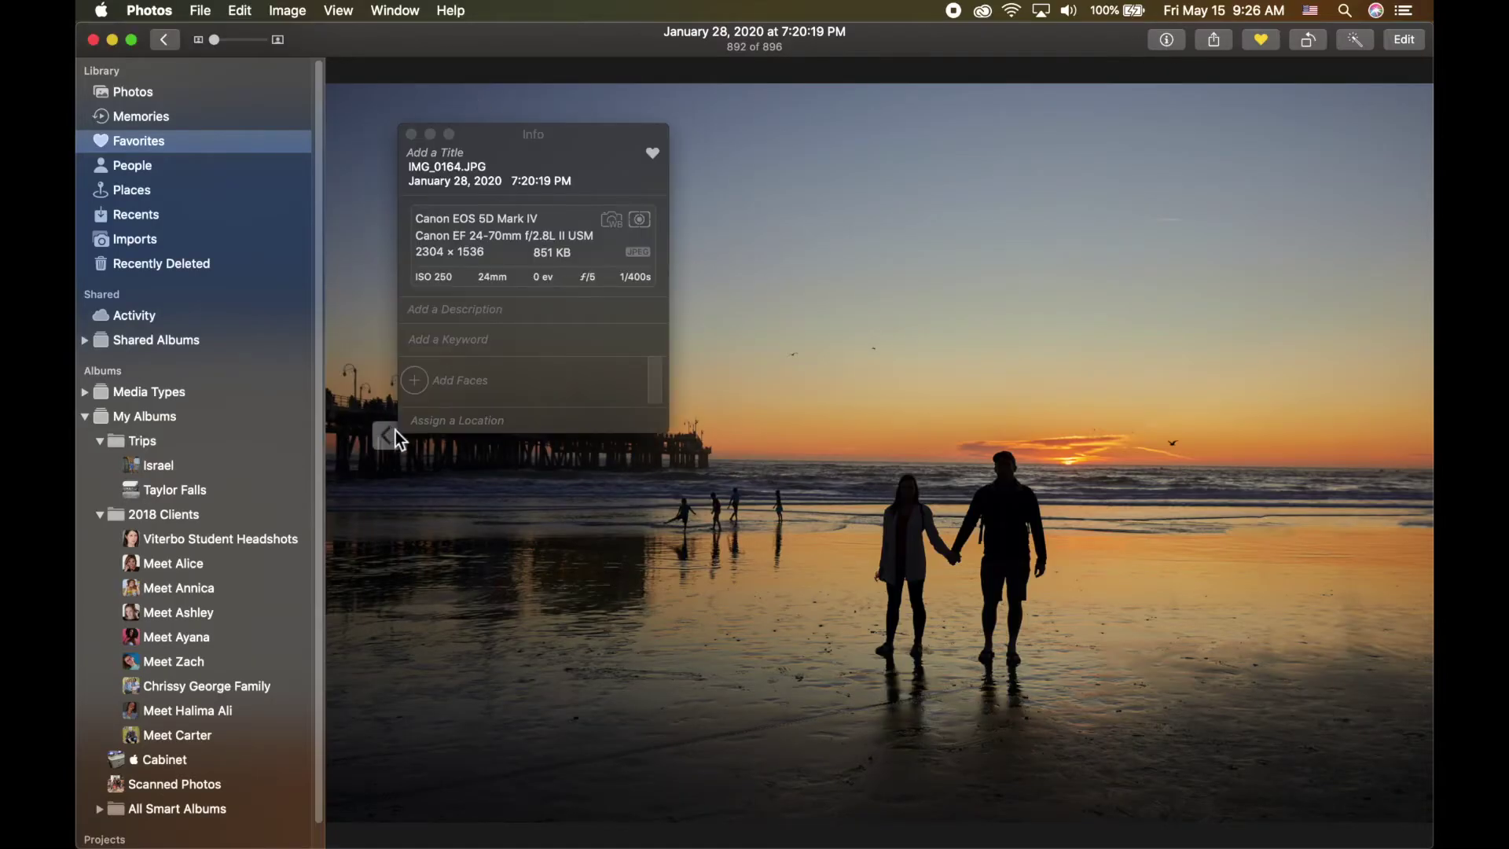
{"action": "left_click", "coordinate": [440, 422]}
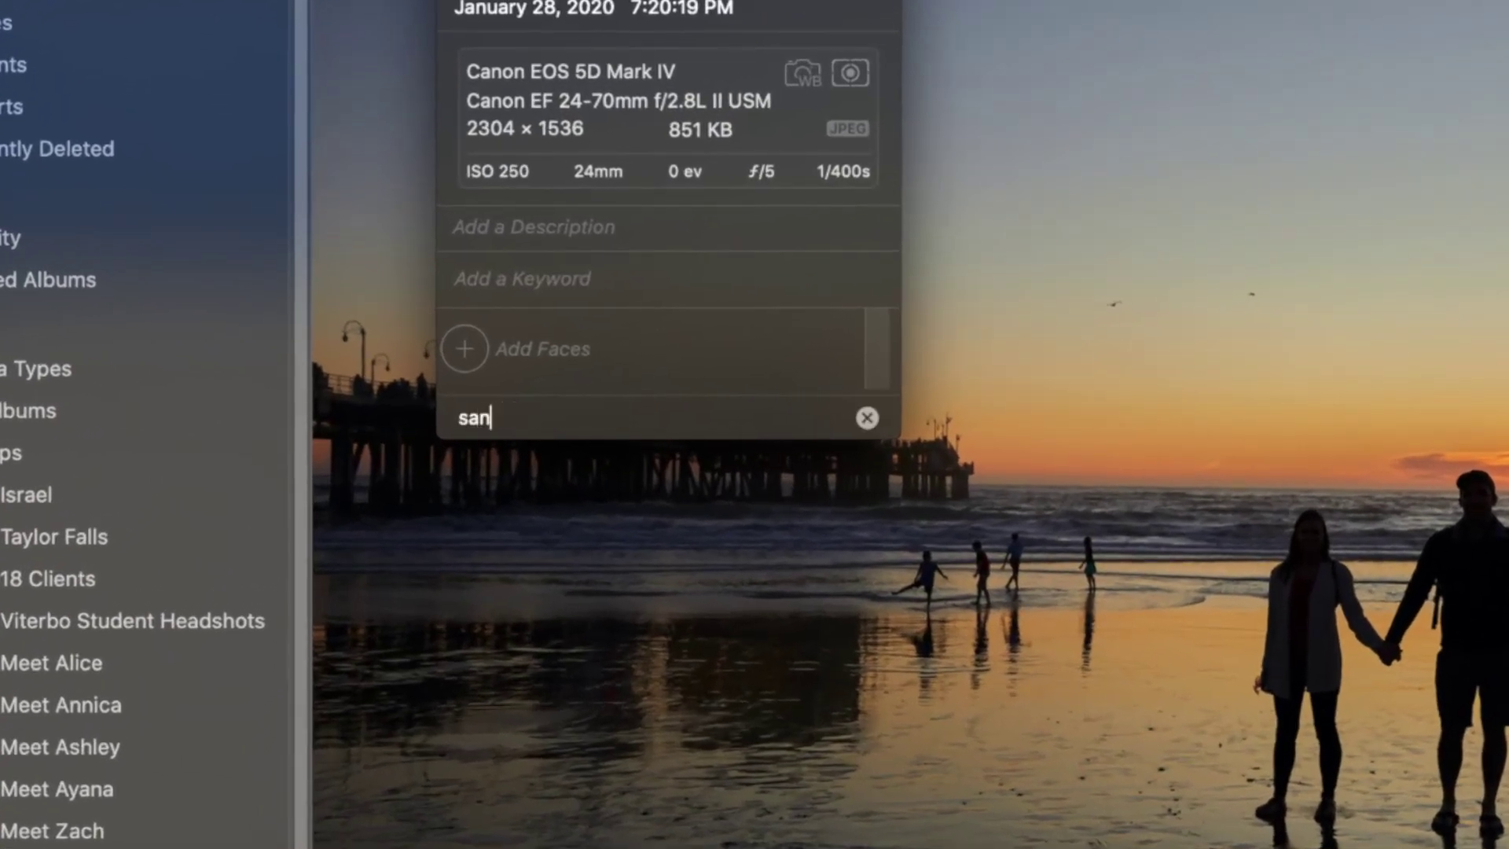
{"action": "type", "text": "santa"}
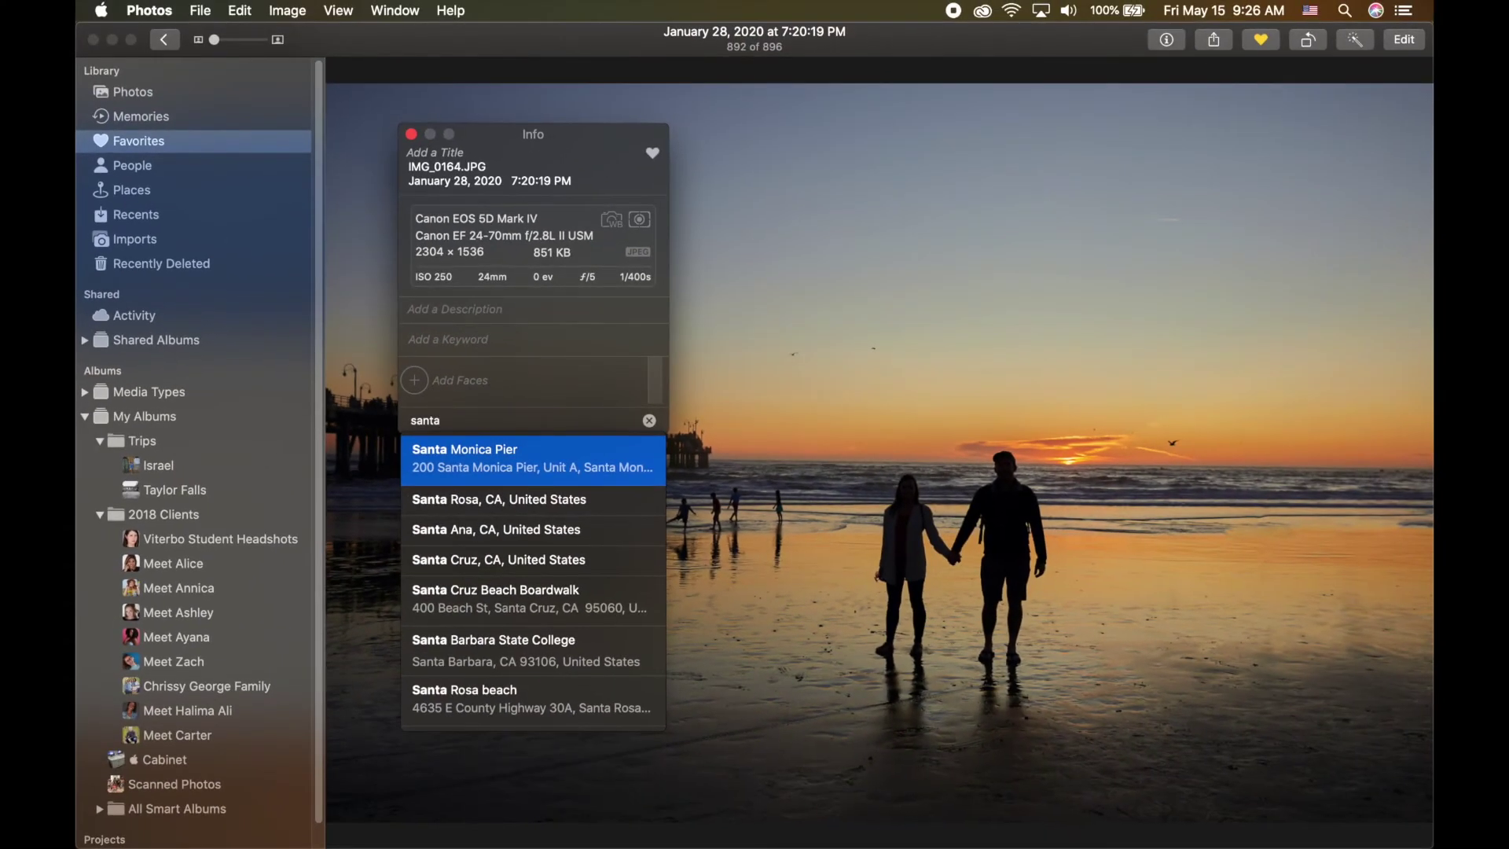
{"action": "left_click", "coordinate": [464, 460]}
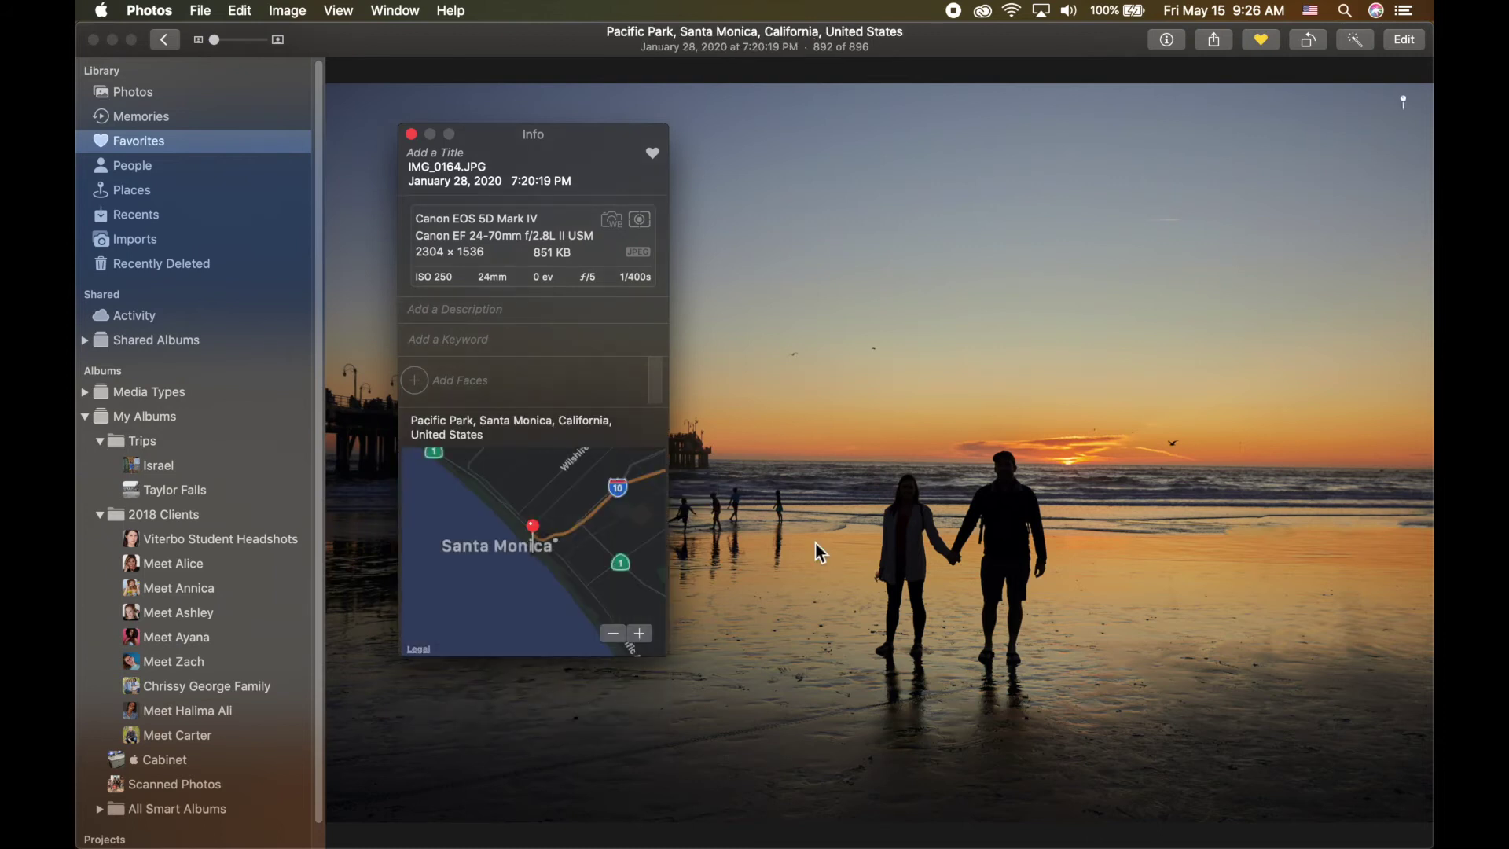
{"action": "left_click", "coordinate": [411, 134]}
{"action": "key", "text": "Escape"}
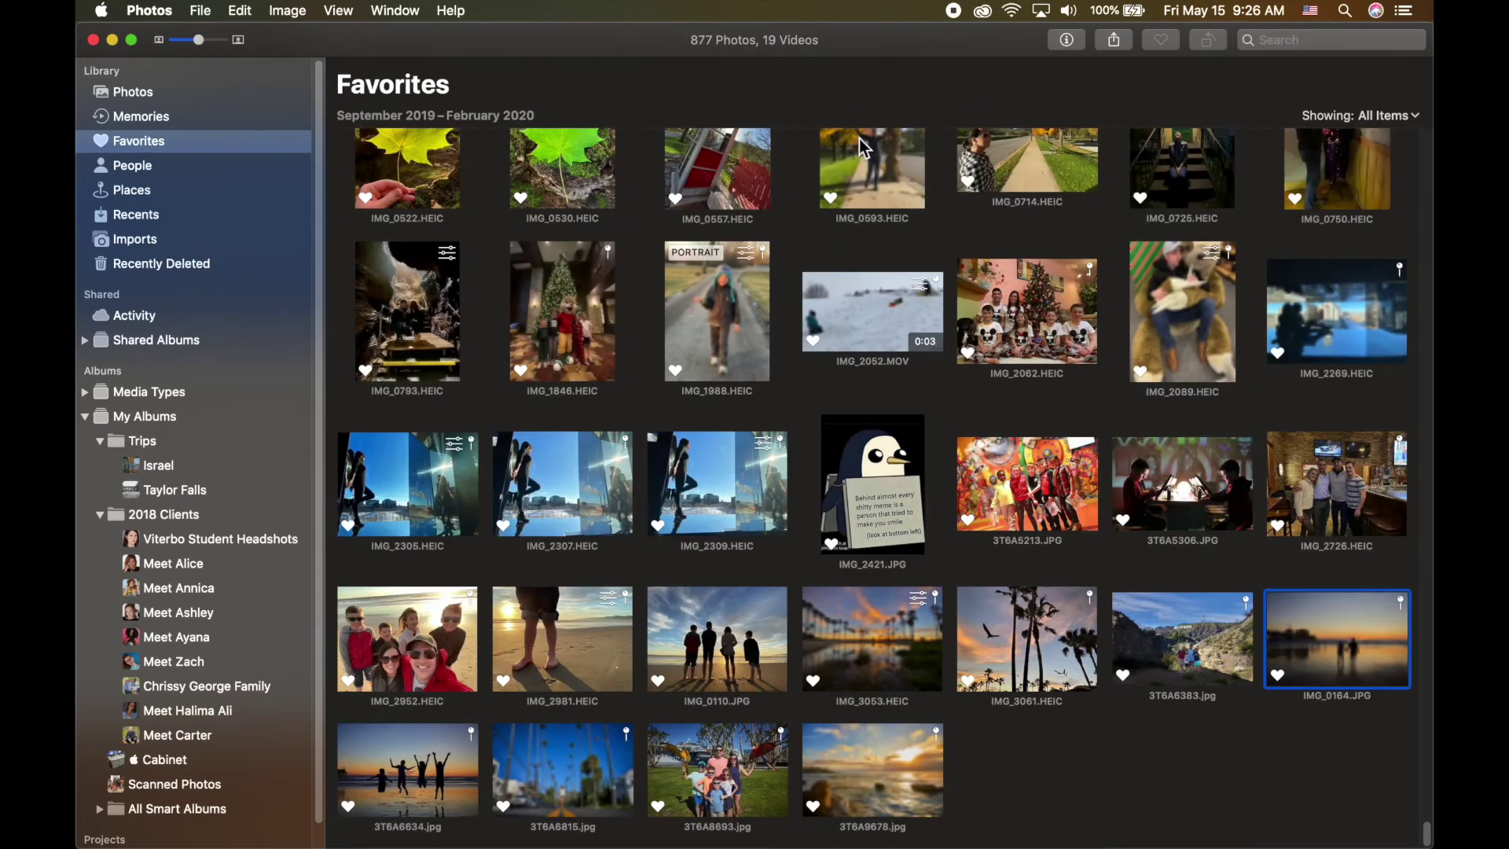